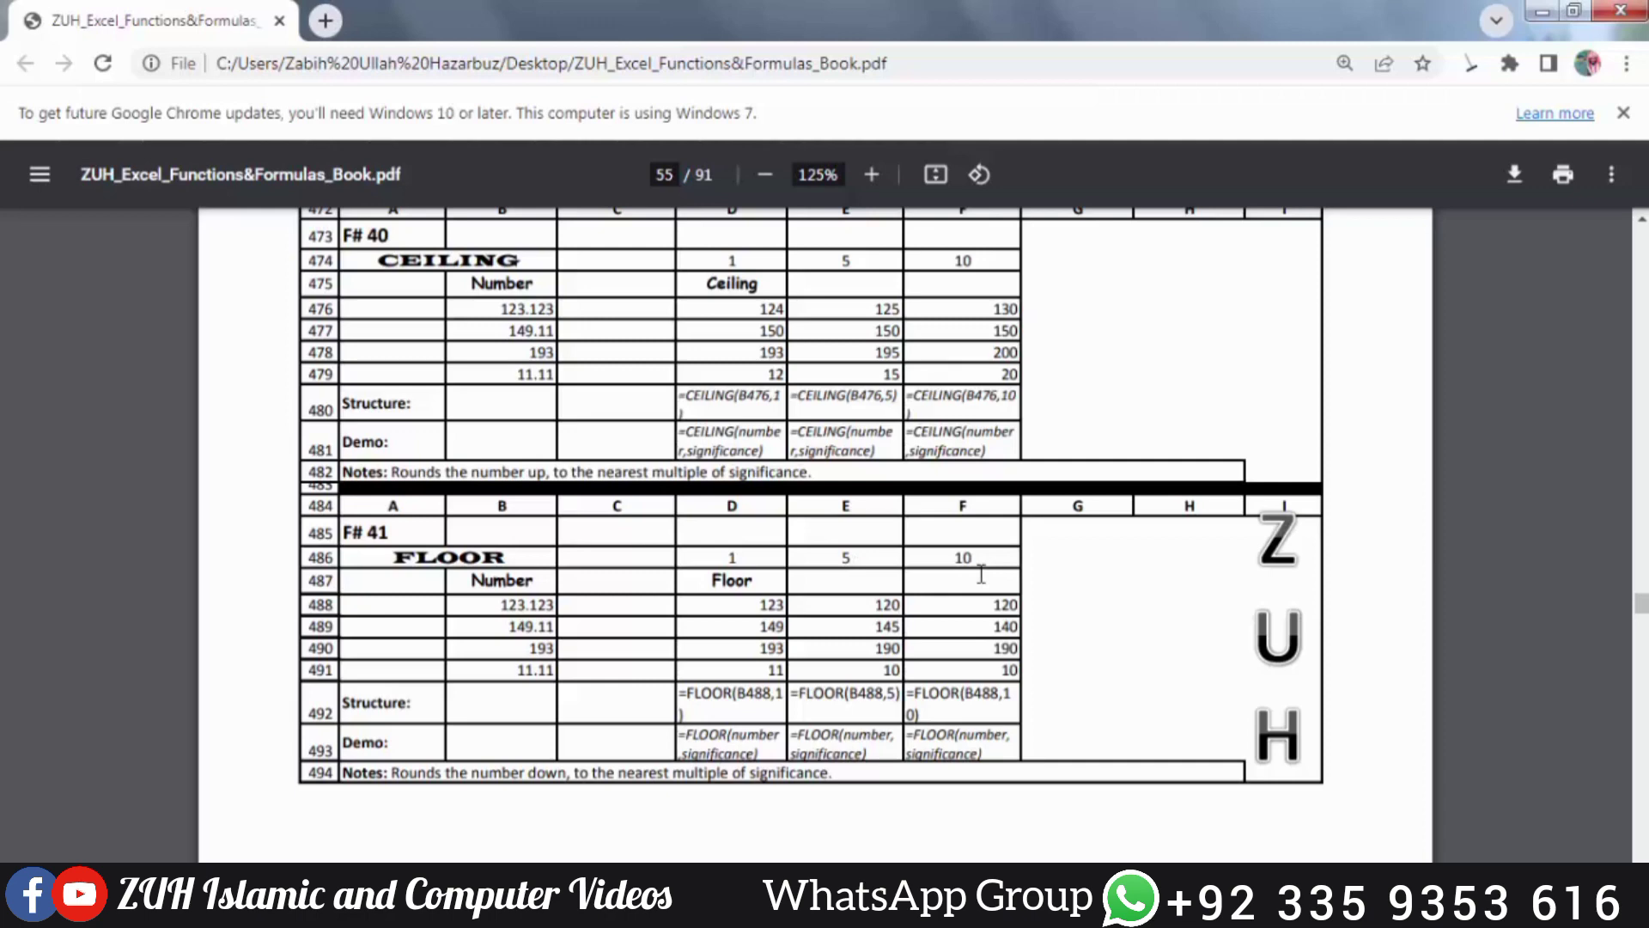
Review the function book's examples from FLOOR (F# 41) through COS (F# 49), including TRUNC, INT, RADIANS, DEGREES, SUBTOTAL, MODE and SIN.
{"action": "scroll", "coordinate": [981, 574], "scroll_direction": "down", "scroll_amount": 10}
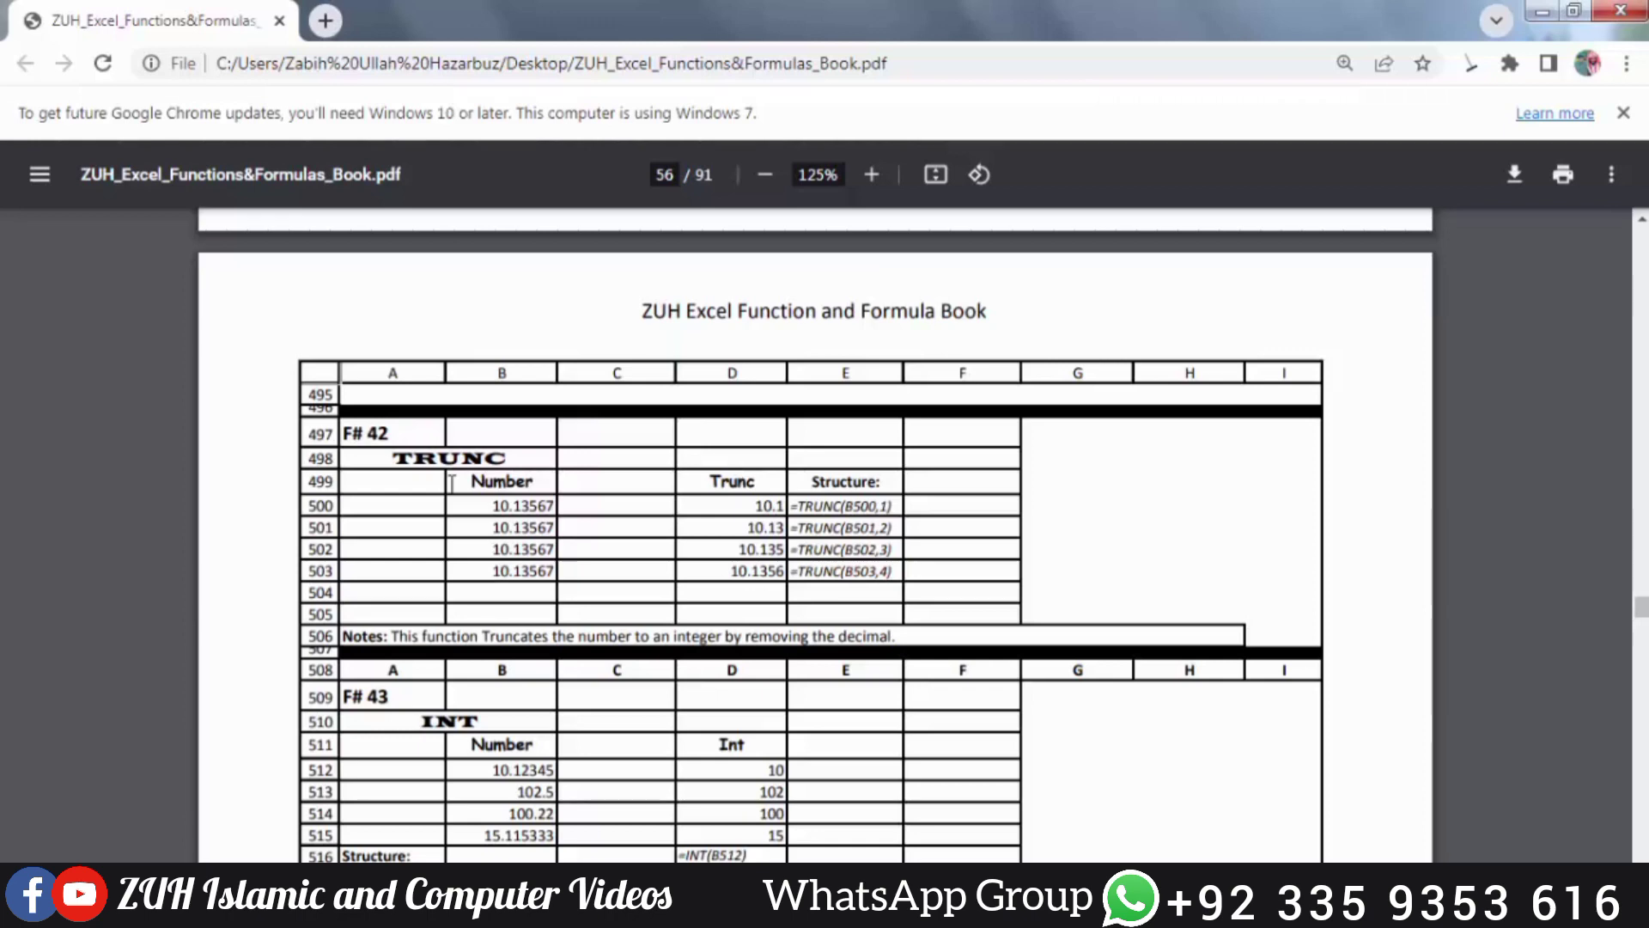
{"action": "scroll", "coordinate": [451, 483], "scroll_direction": "down", "scroll_amount": 3}
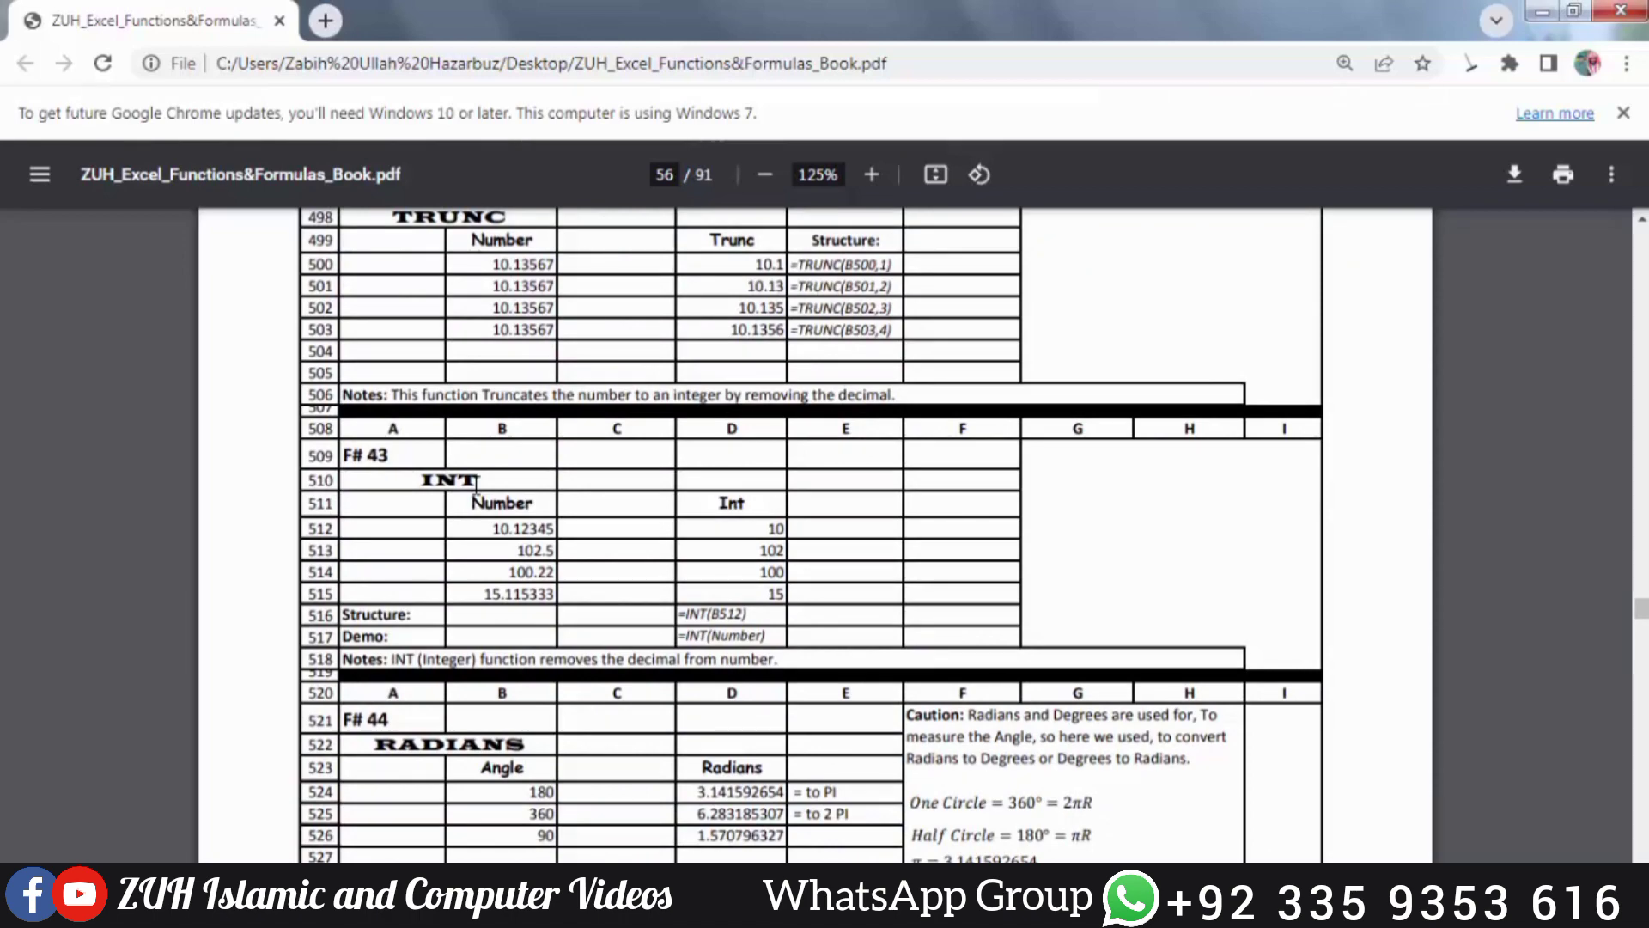
{"action": "scroll", "coordinate": [474, 482], "scroll_direction": "down", "scroll_amount": 5}
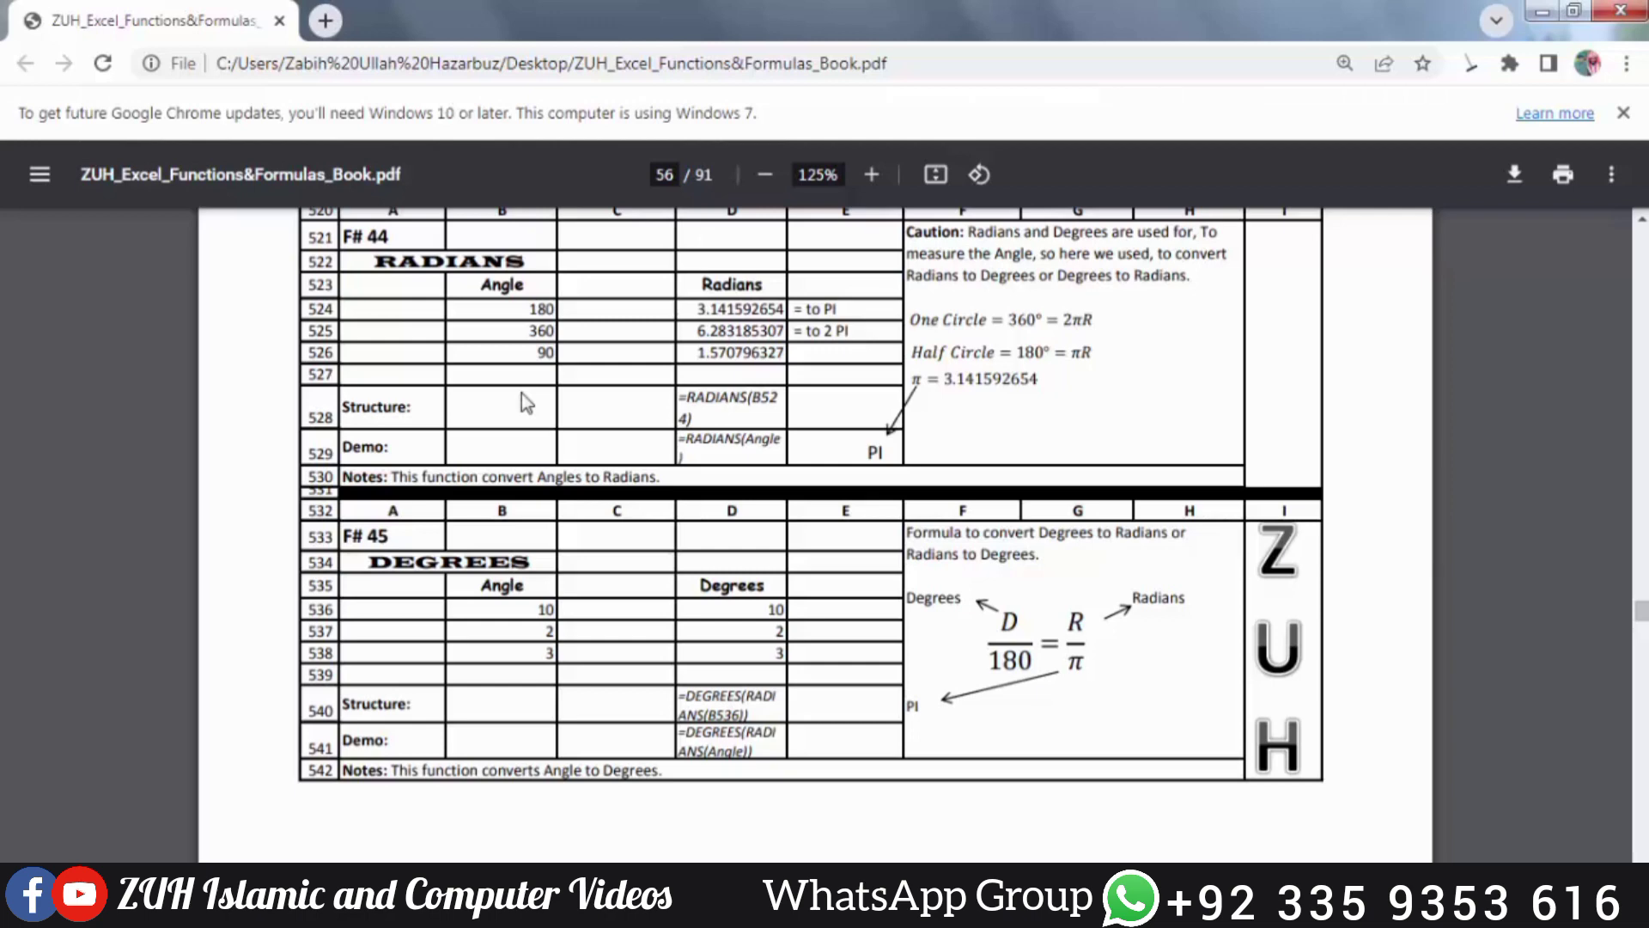
{"action": "scroll", "coordinate": [522, 394], "scroll_direction": "up", "scroll_amount": 1}
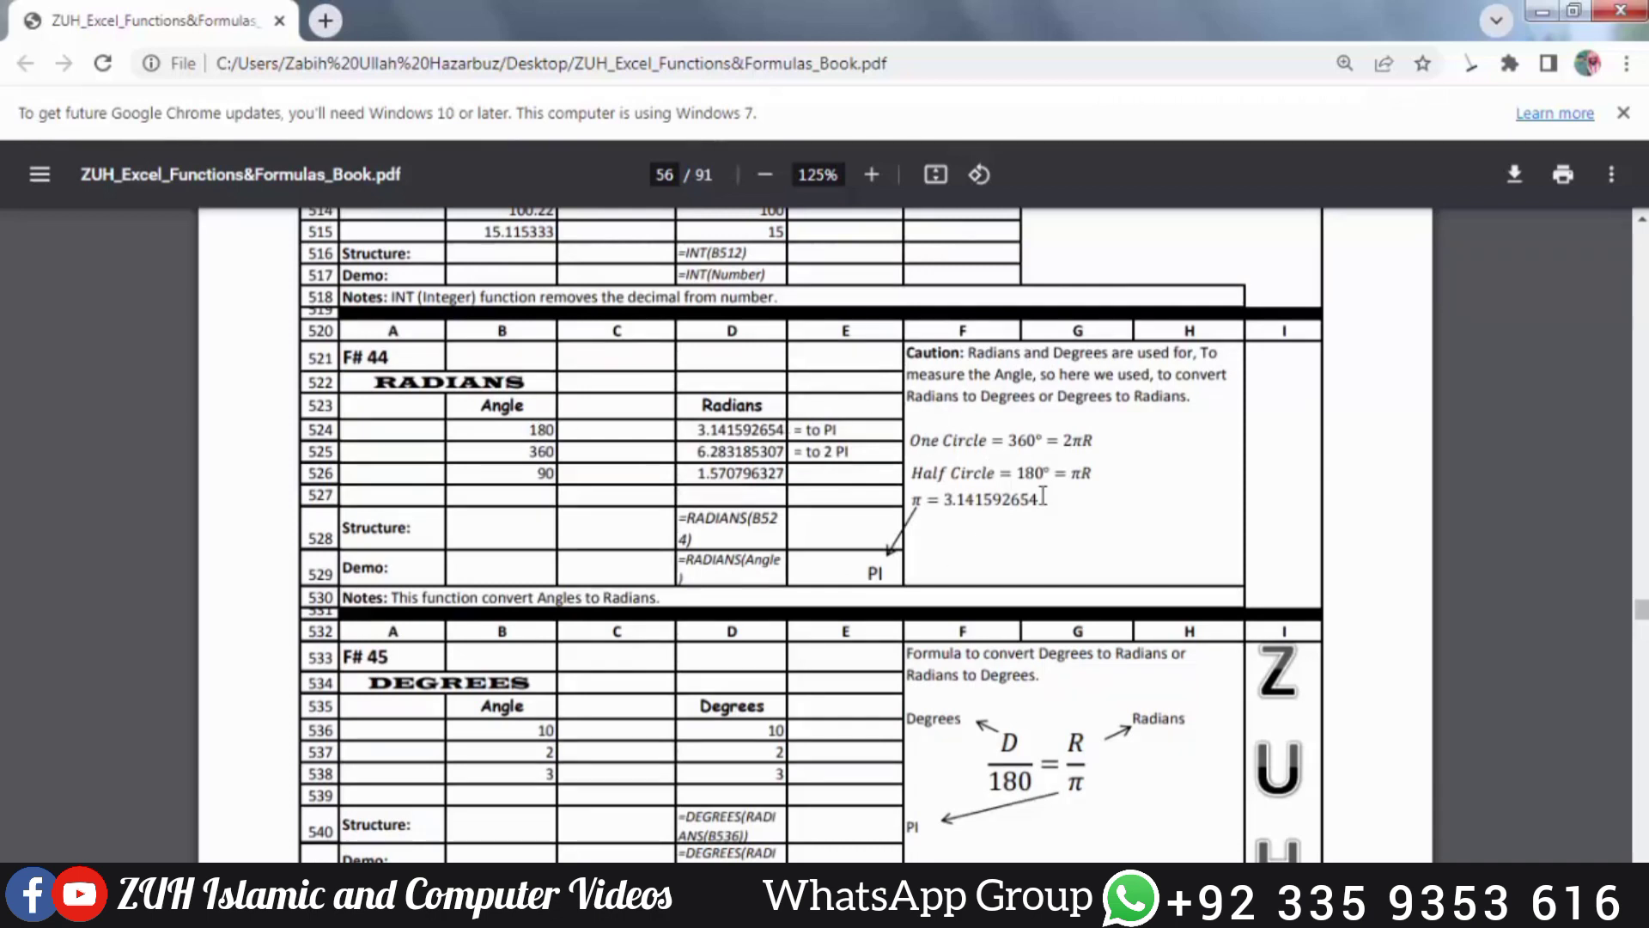
{"action": "scroll", "coordinate": [1103, 440], "scroll_direction": "down", "scroll_amount": 3}
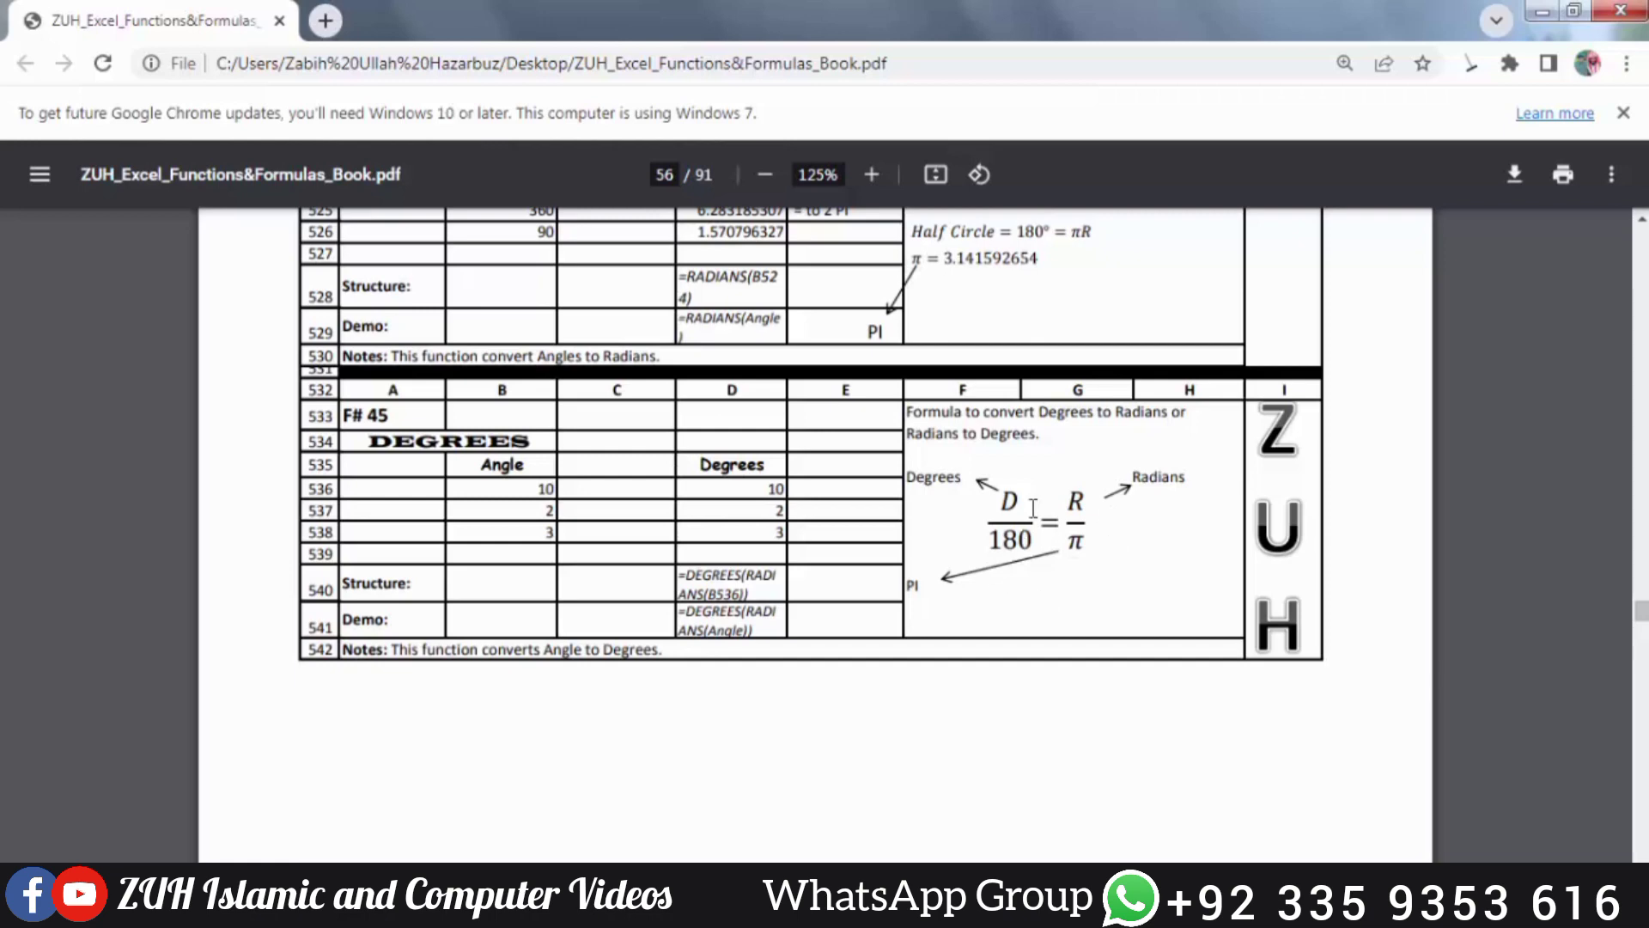
{"action": "scroll", "coordinate": [1096, 483], "scroll_direction": "down", "scroll_amount": 8}
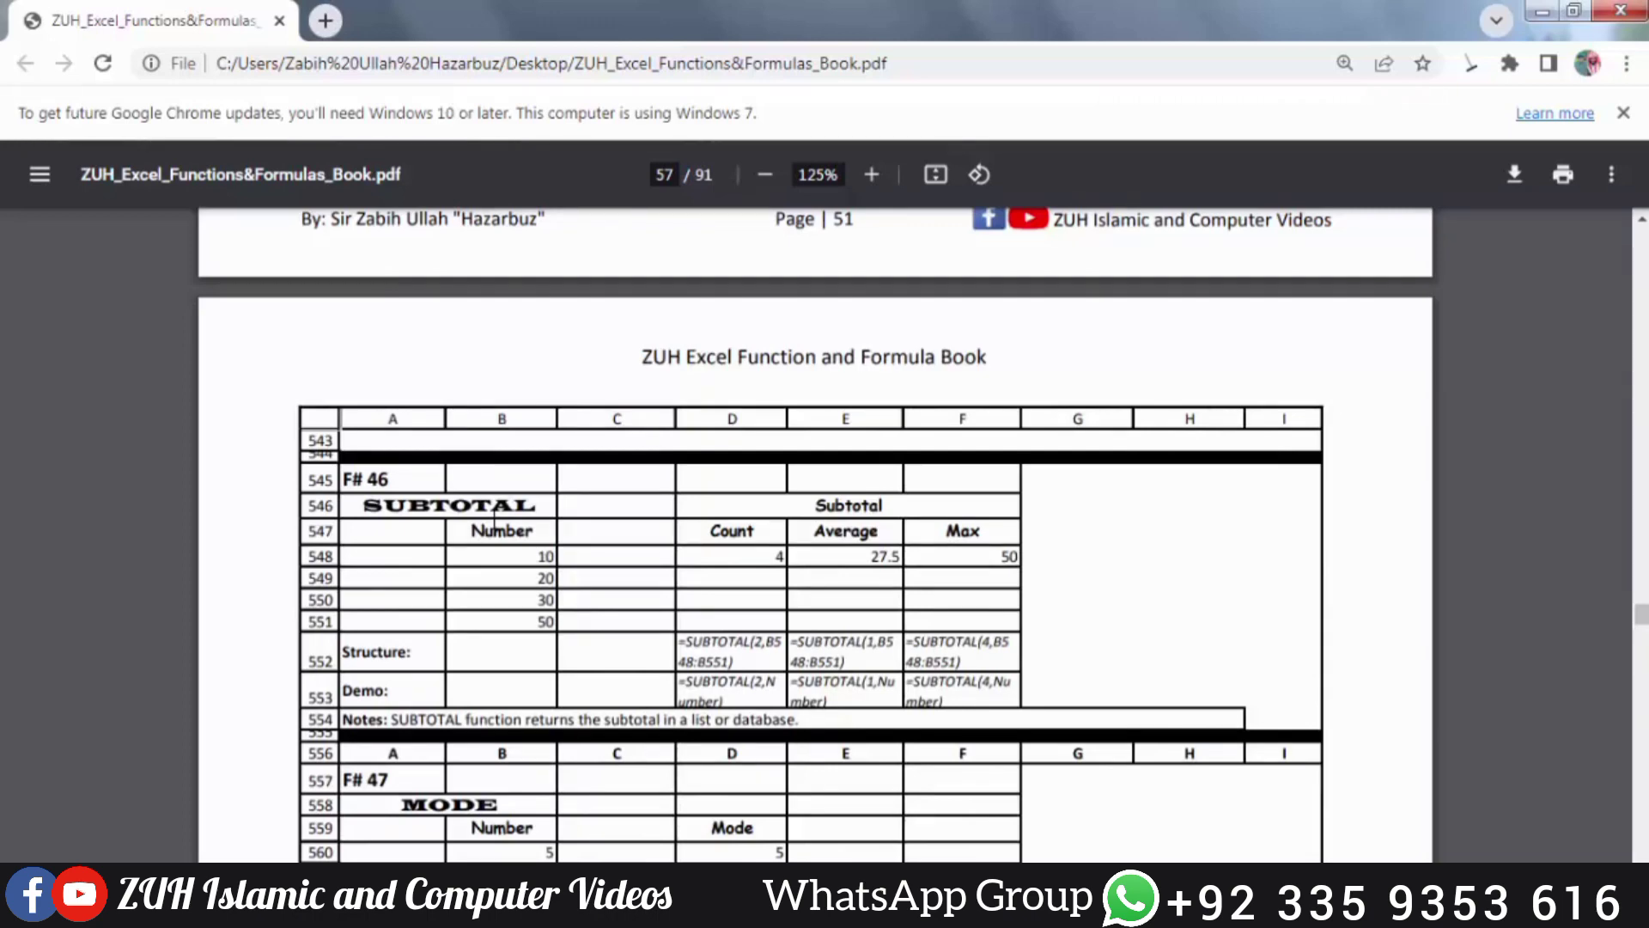
{"action": "scroll", "coordinate": [494, 522], "scroll_direction": "down", "scroll_amount": 4}
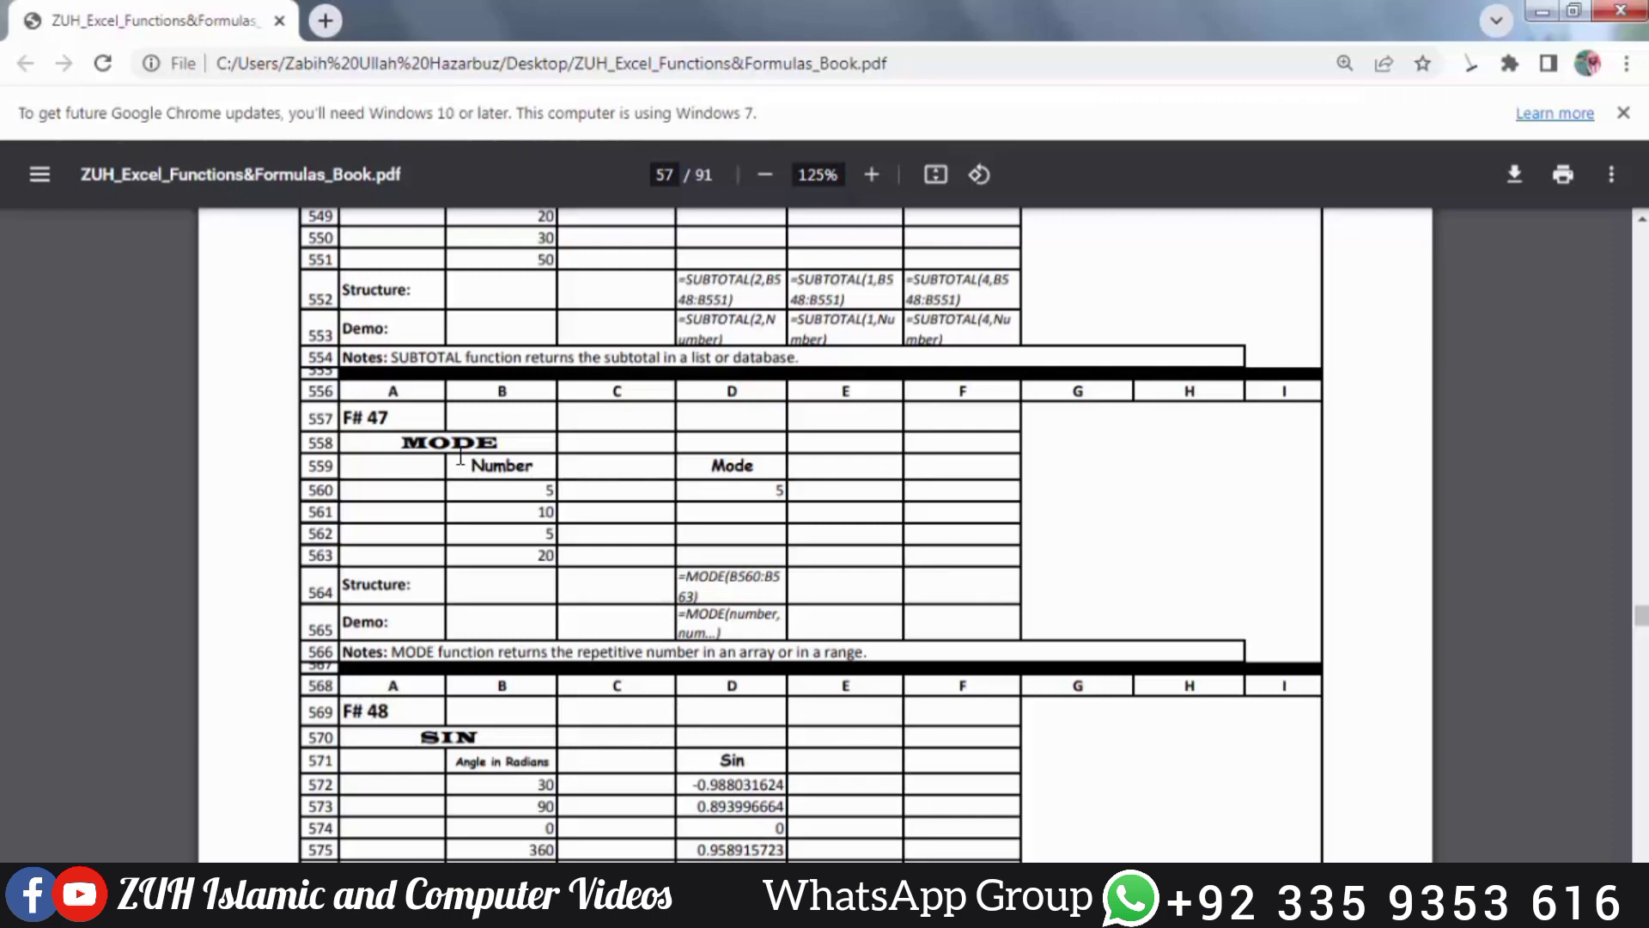
{"action": "scroll", "coordinate": [460, 458], "scroll_direction": "down", "scroll_amount": 4}
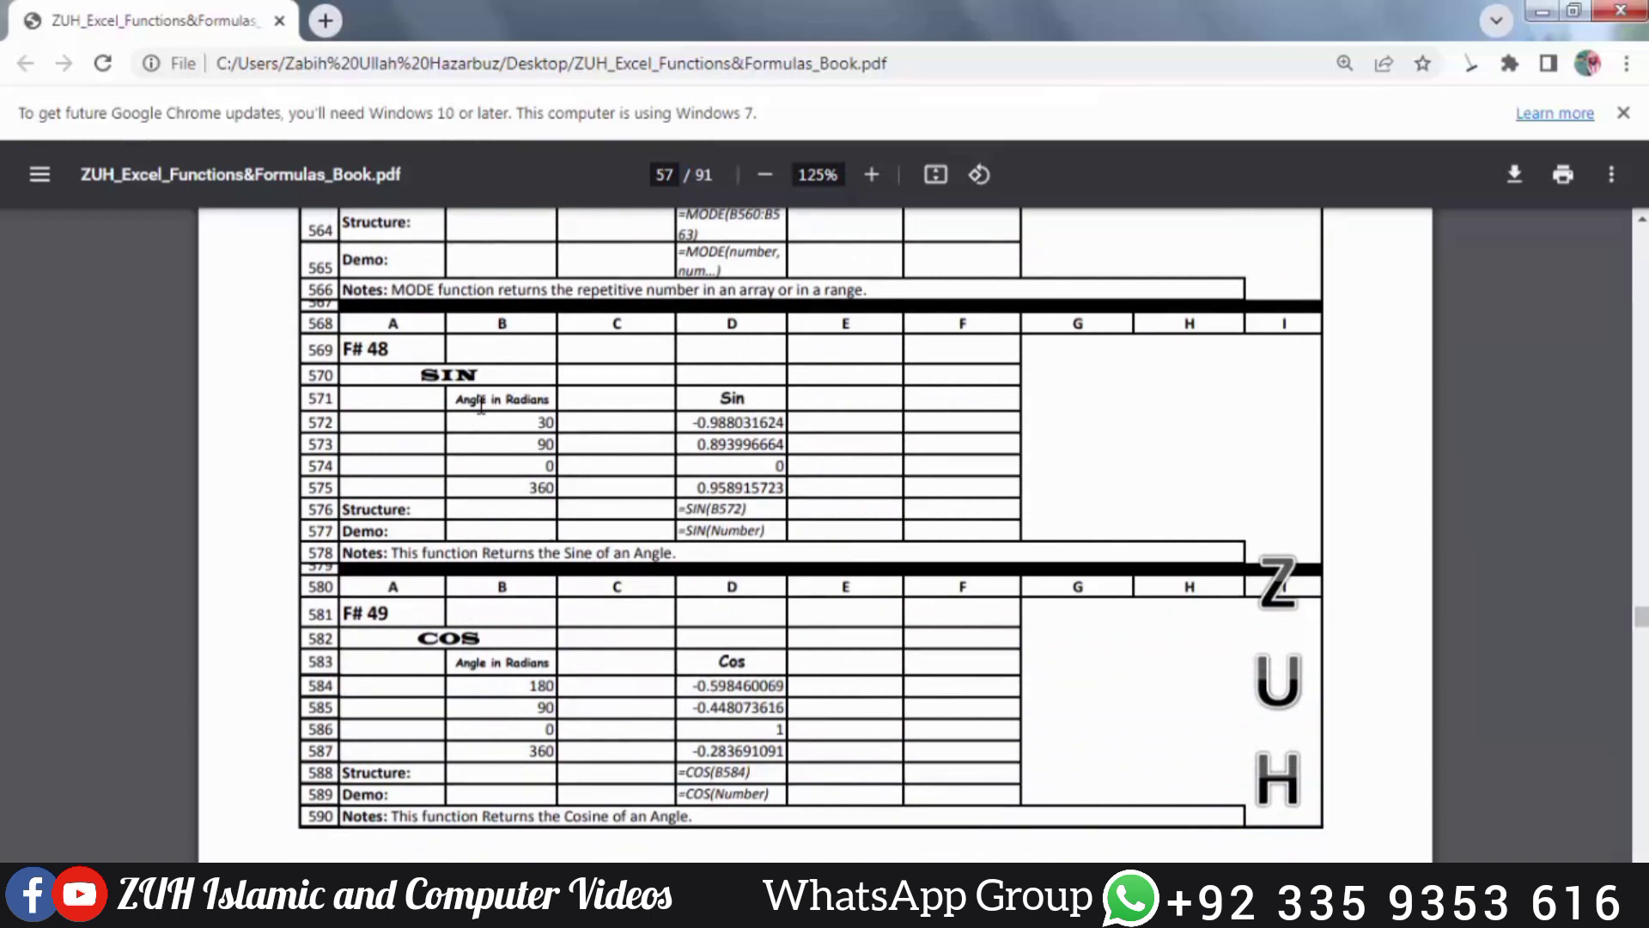
{"action": "scroll", "coordinate": [481, 406], "scroll_direction": "down", "scroll_amount": 3}
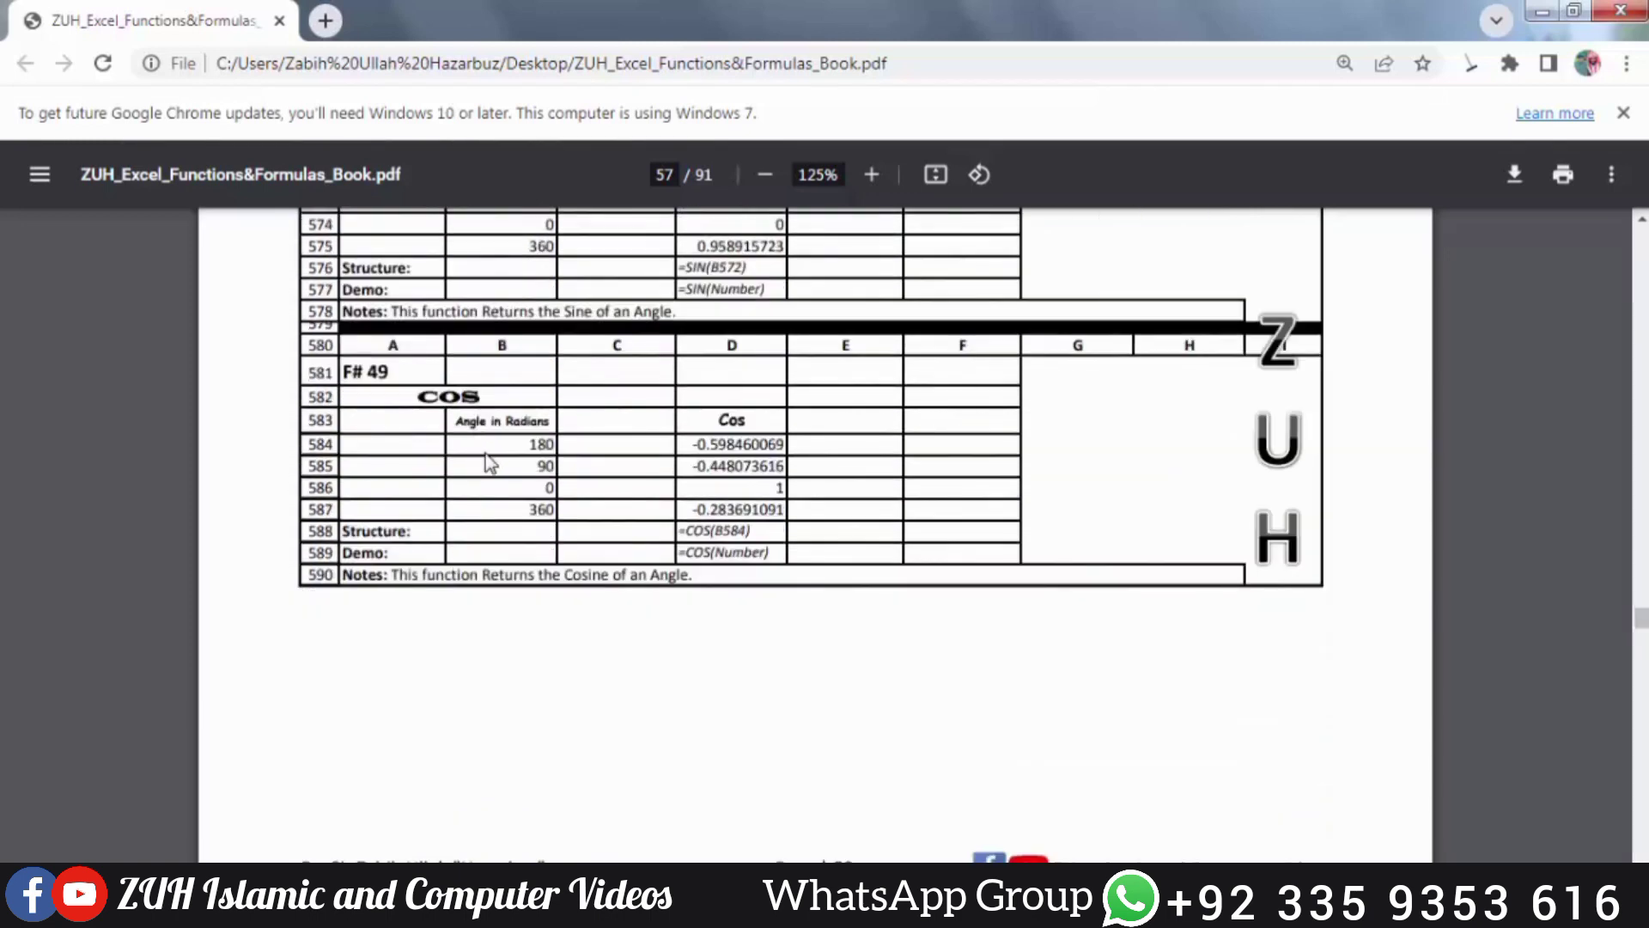
{"action": "scroll", "coordinate": [486, 455], "scroll_direction": "down", "scroll_amount": 6}
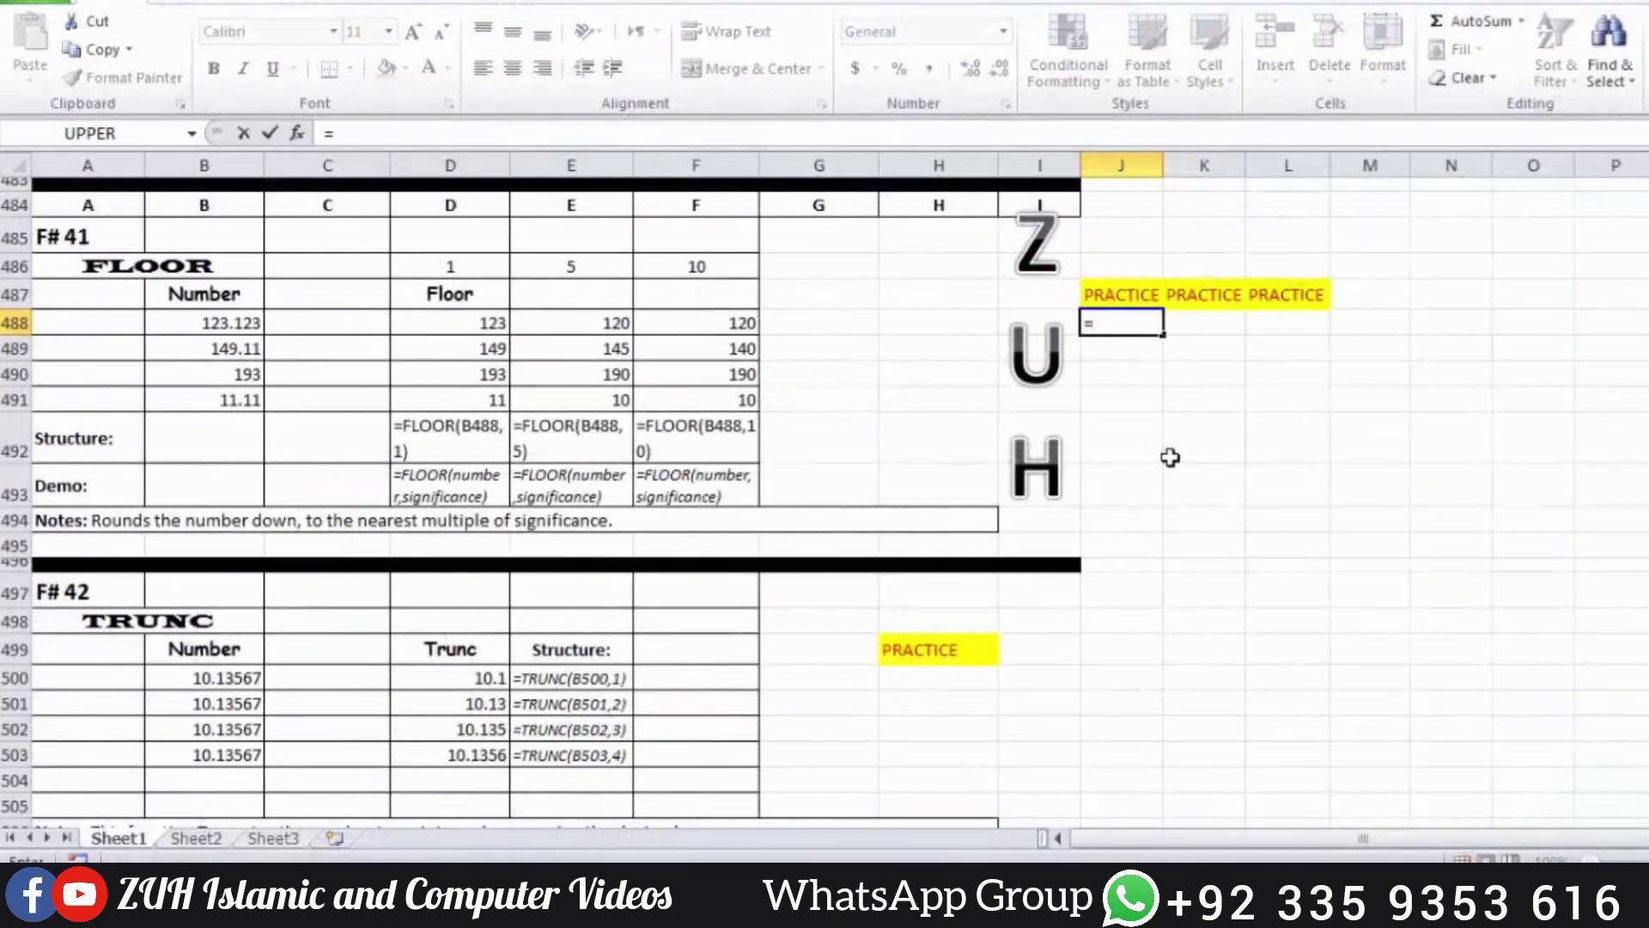
Enter =FLOOR(B488,1) in J488 and fill the formula down through J491.
{"action": "type", "text": "flo"}
{"action": "key", "text": "Tab"}
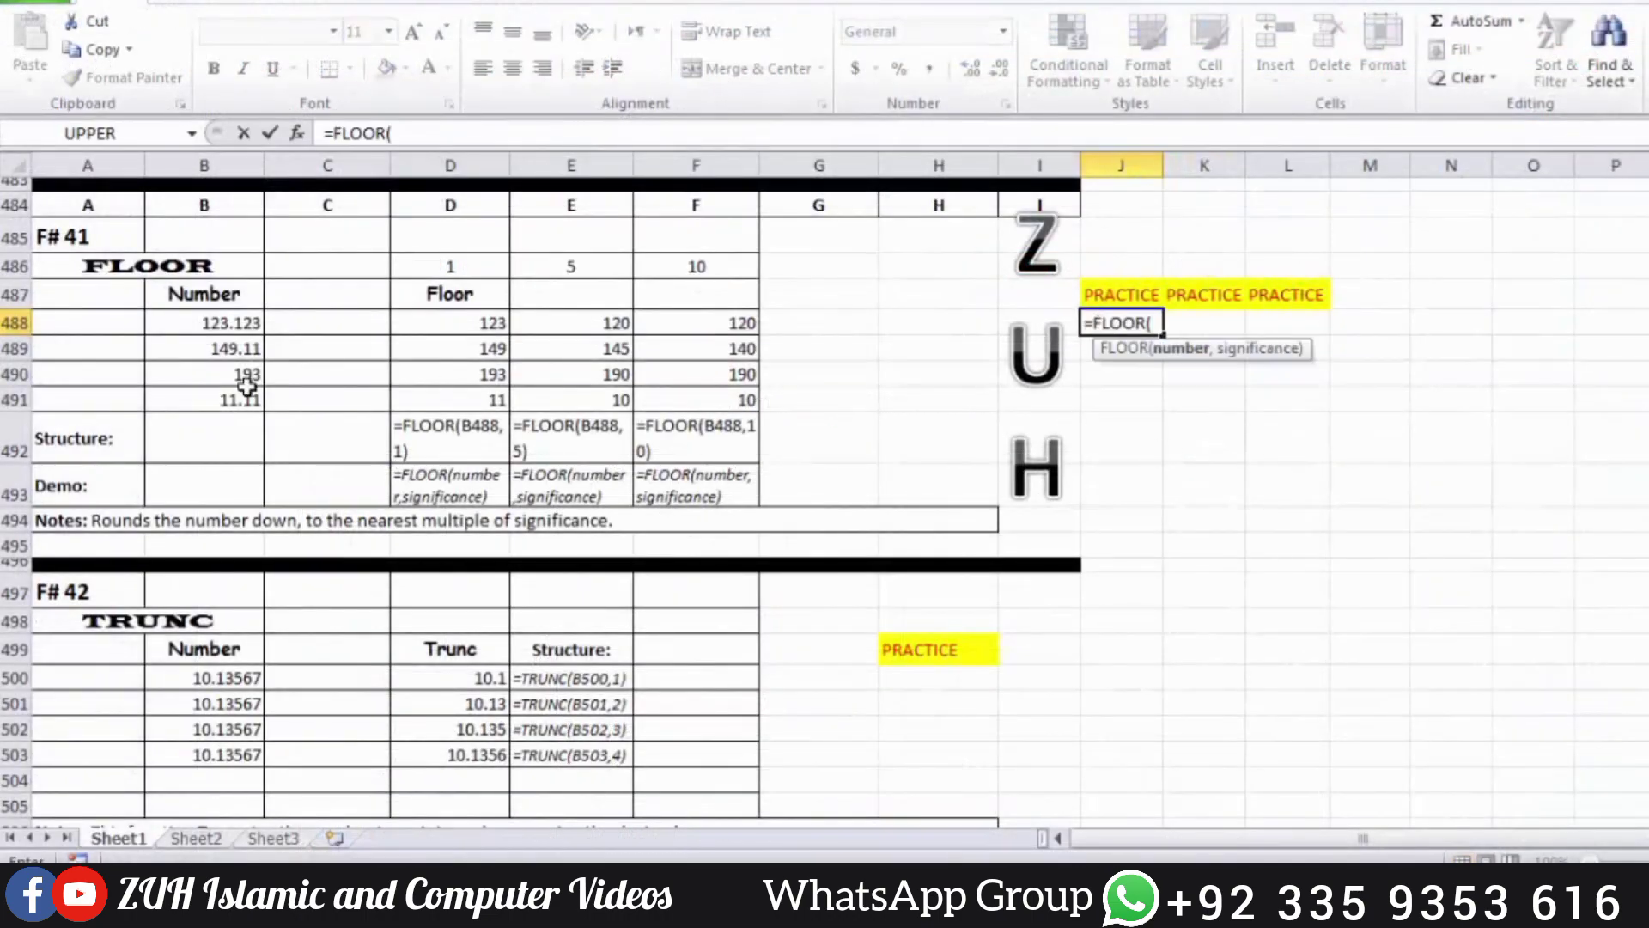
{"action": "left_click", "coordinate": [228, 326]}
{"action": "type", "text": ",10"}
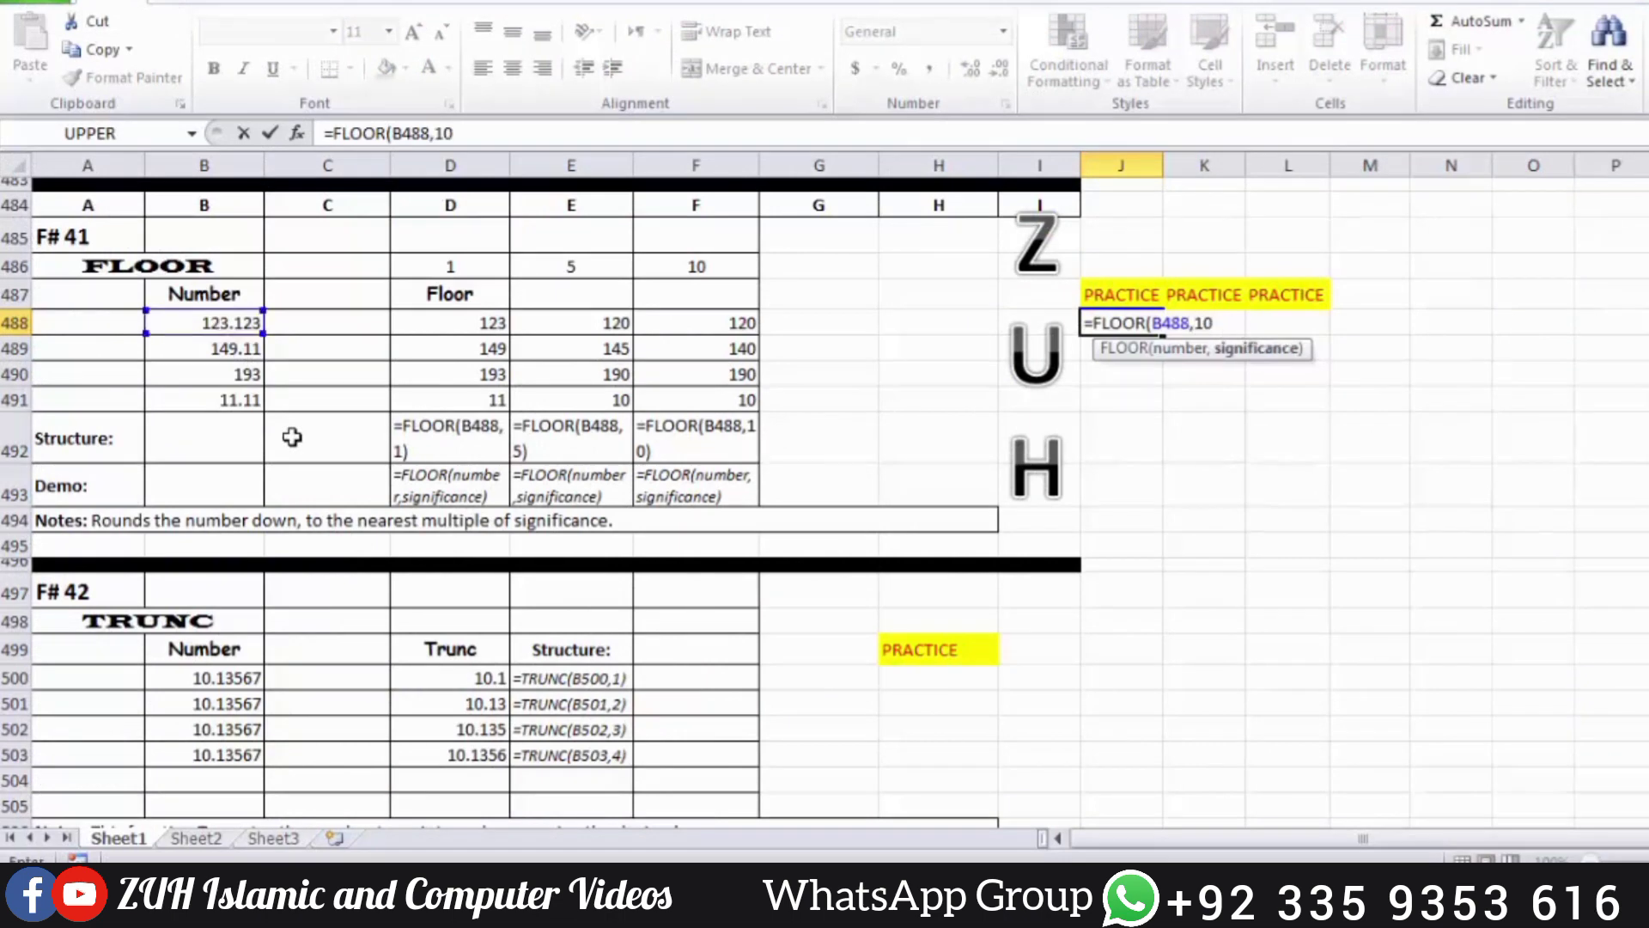
{"action": "key", "text": "BackSpace"}
{"action": "type", "text": ")"}
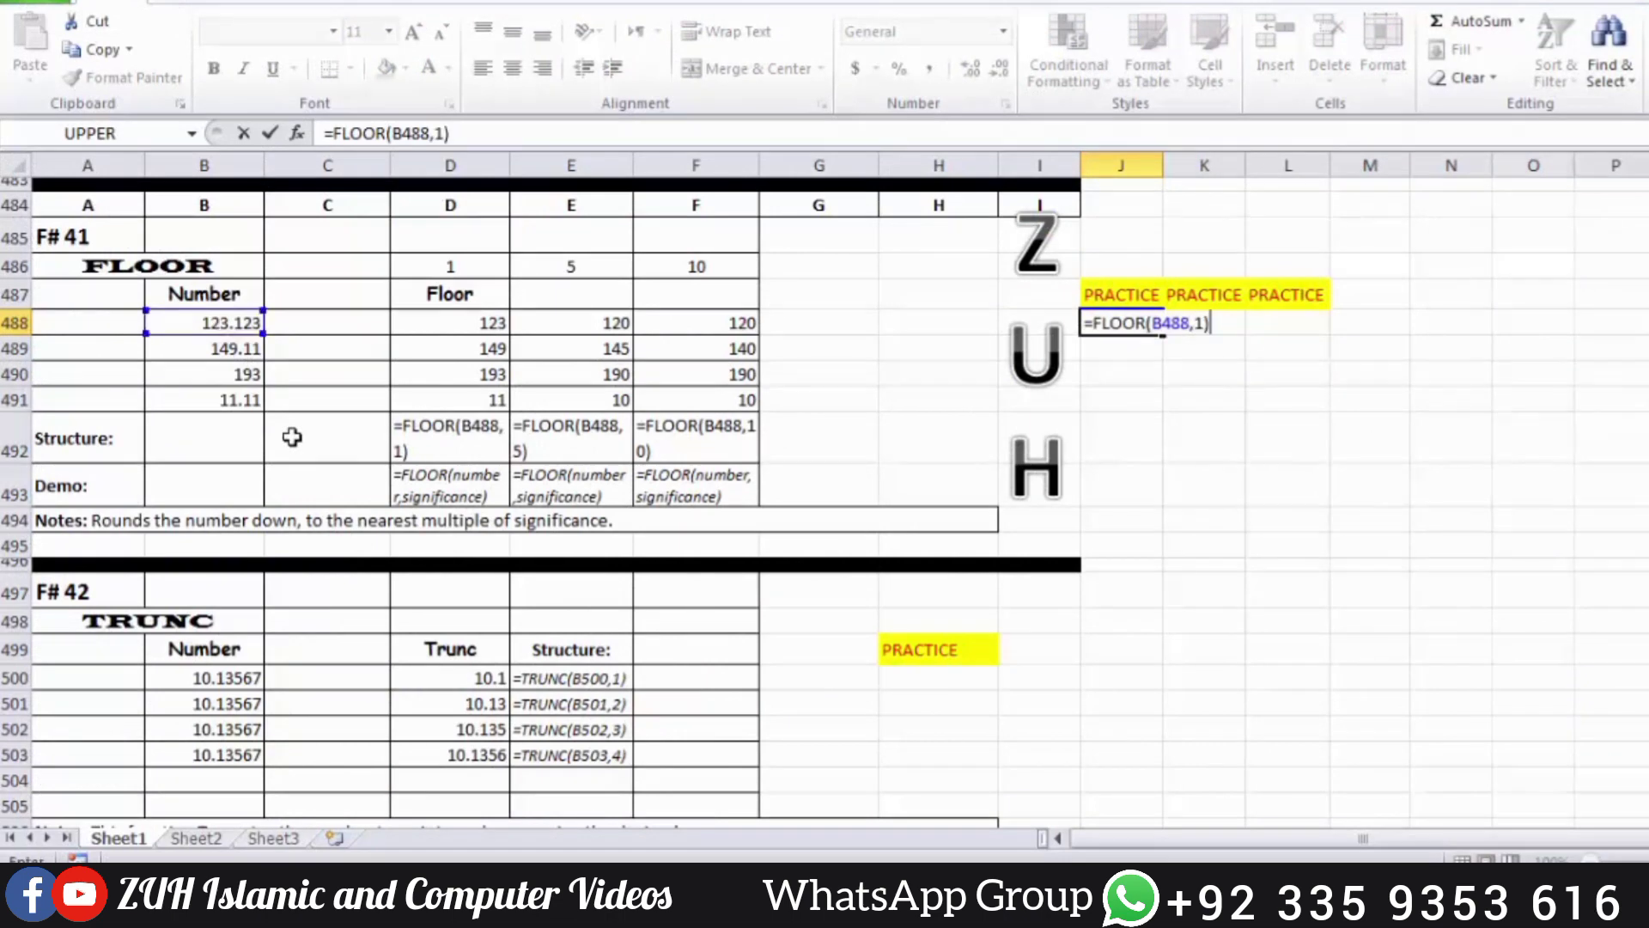
{"action": "key", "text": "Return"}
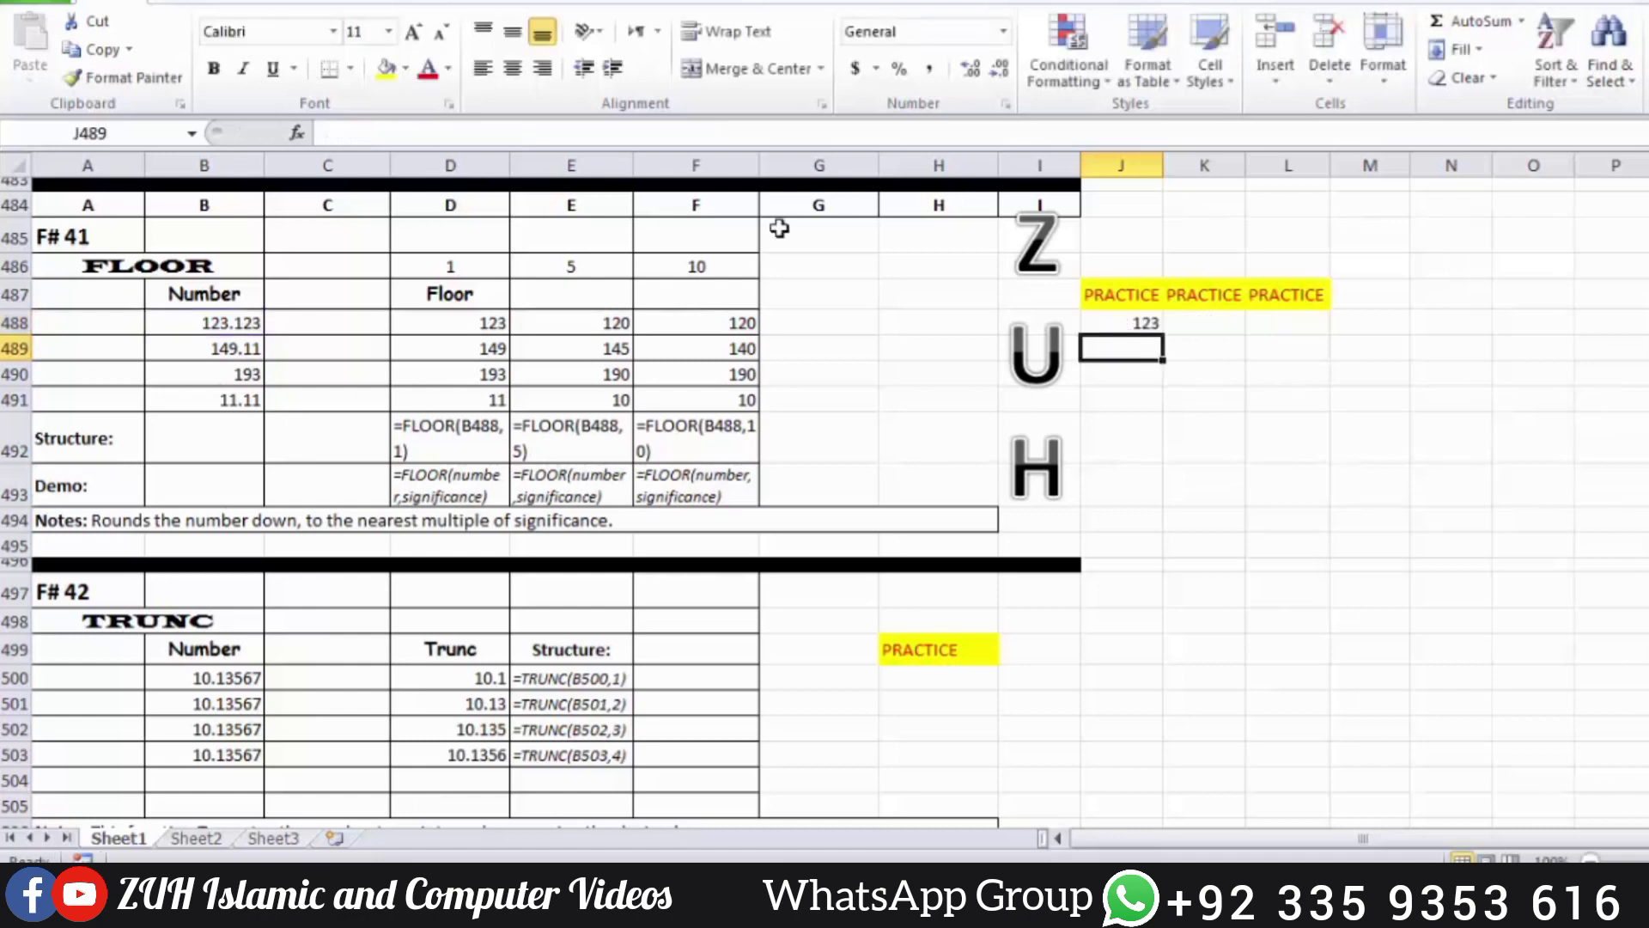
{"action": "left_click_drag", "start_coordinate": [1139, 325], "coordinate": [1141, 401]}
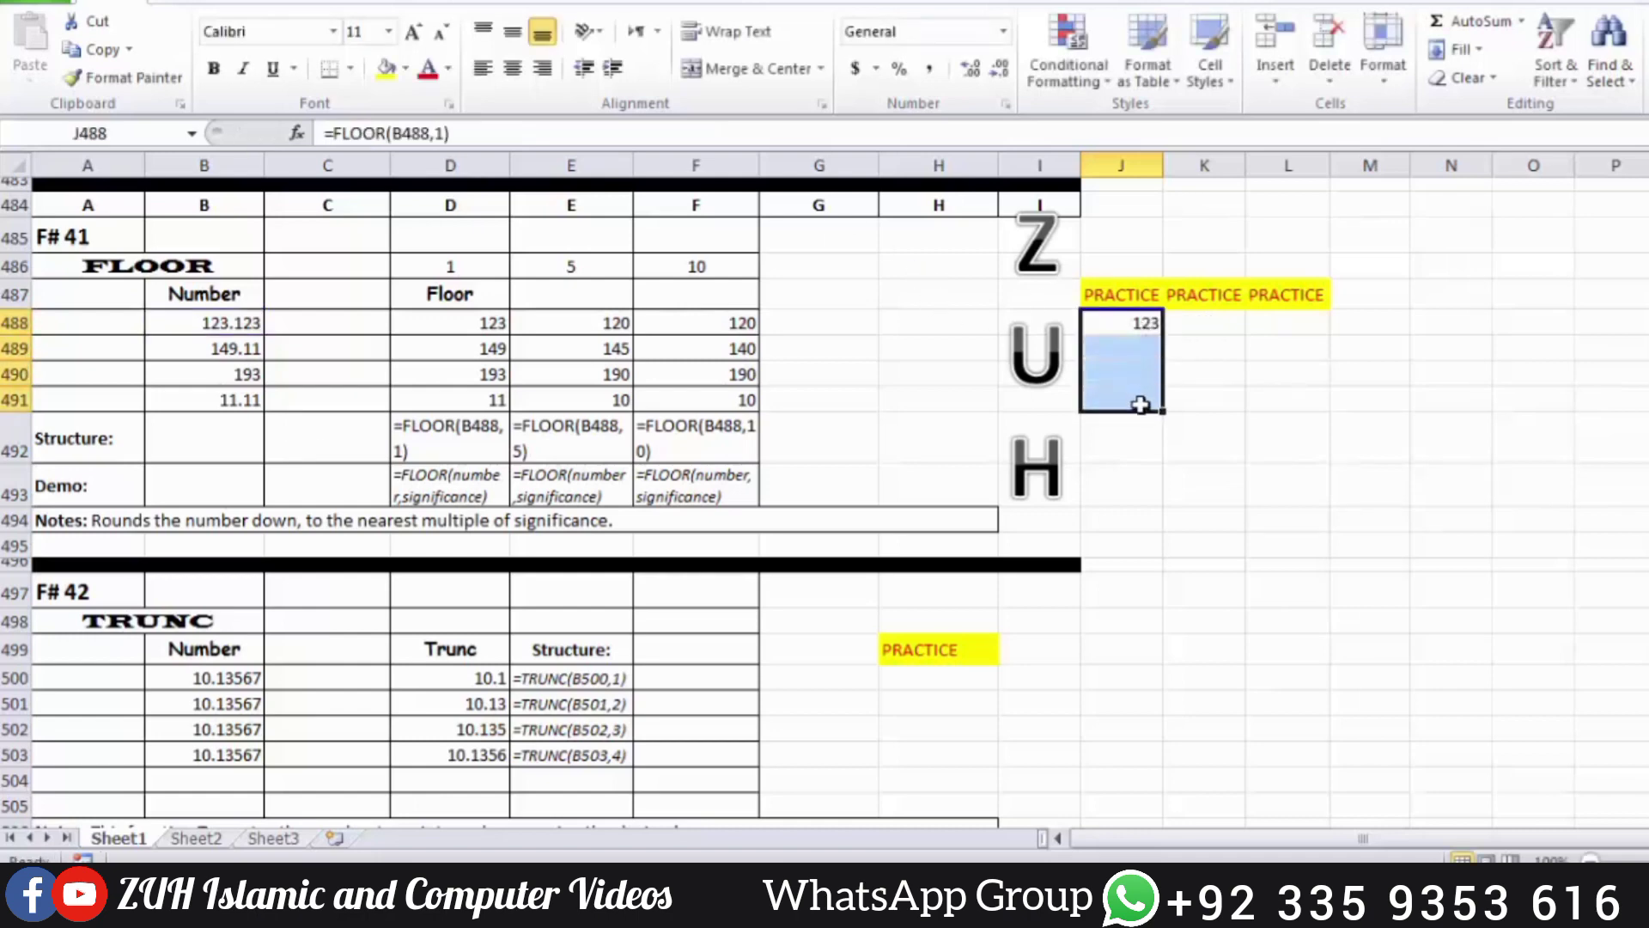
{"action": "key", "text": "ctrl+d"}
Enter =FLOOR(B488,5) in K488 and fill the formula down through K491.
{"action": "left_click", "coordinate": [1207, 322]}
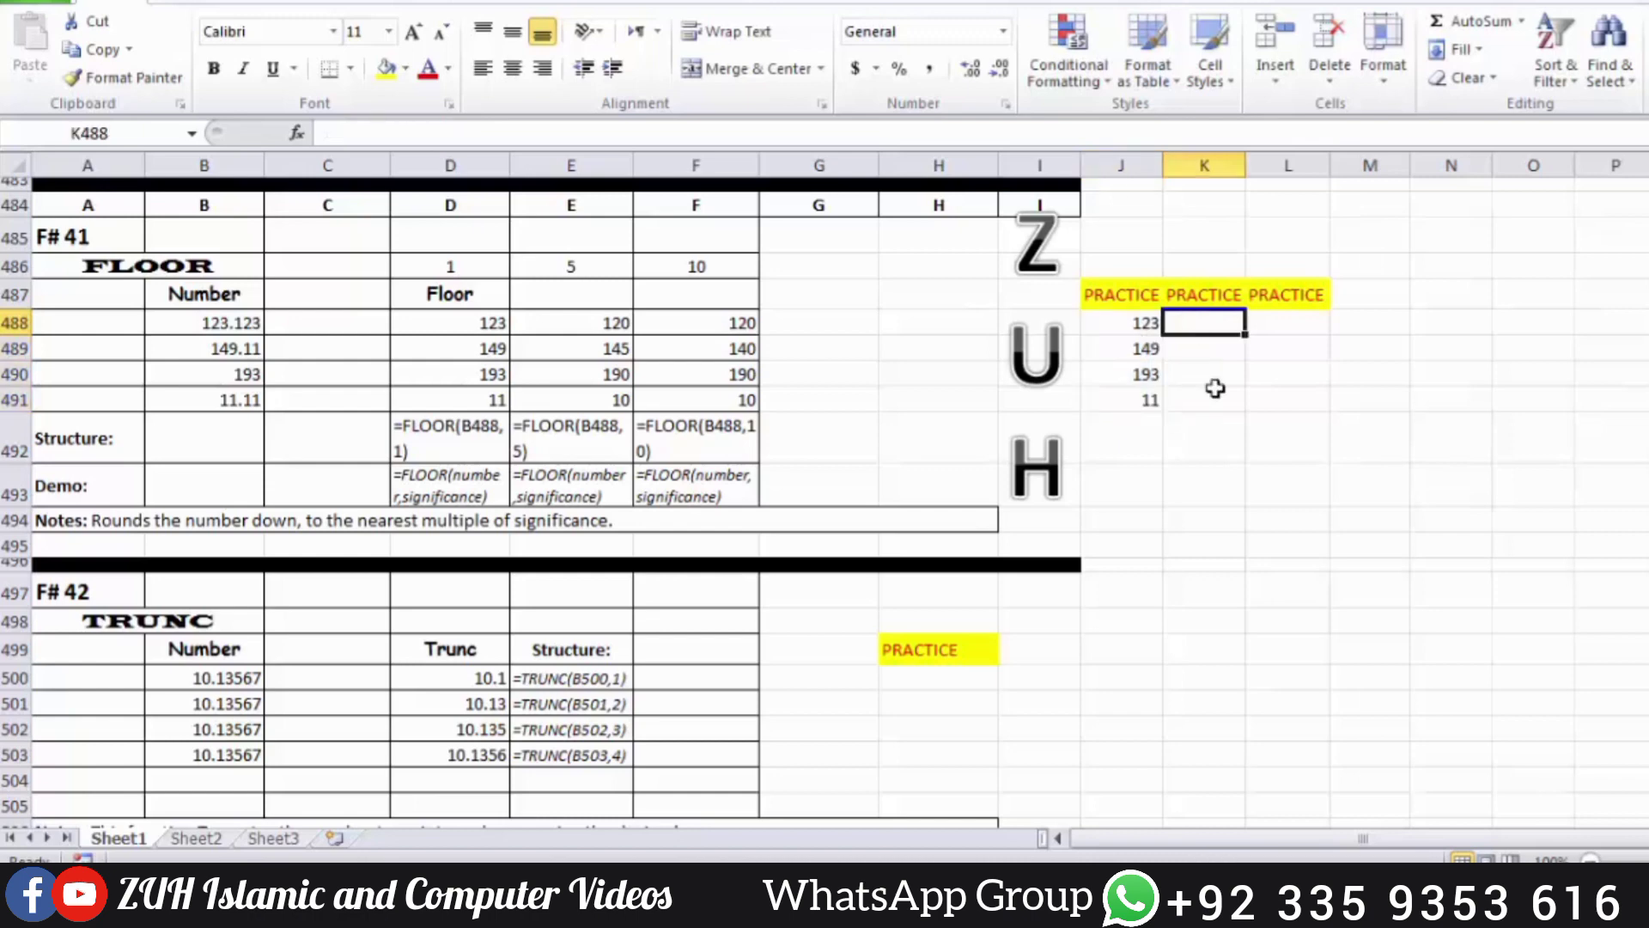
{"action": "type", "text": "=flo"}
{"action": "key", "text": "Tab"}
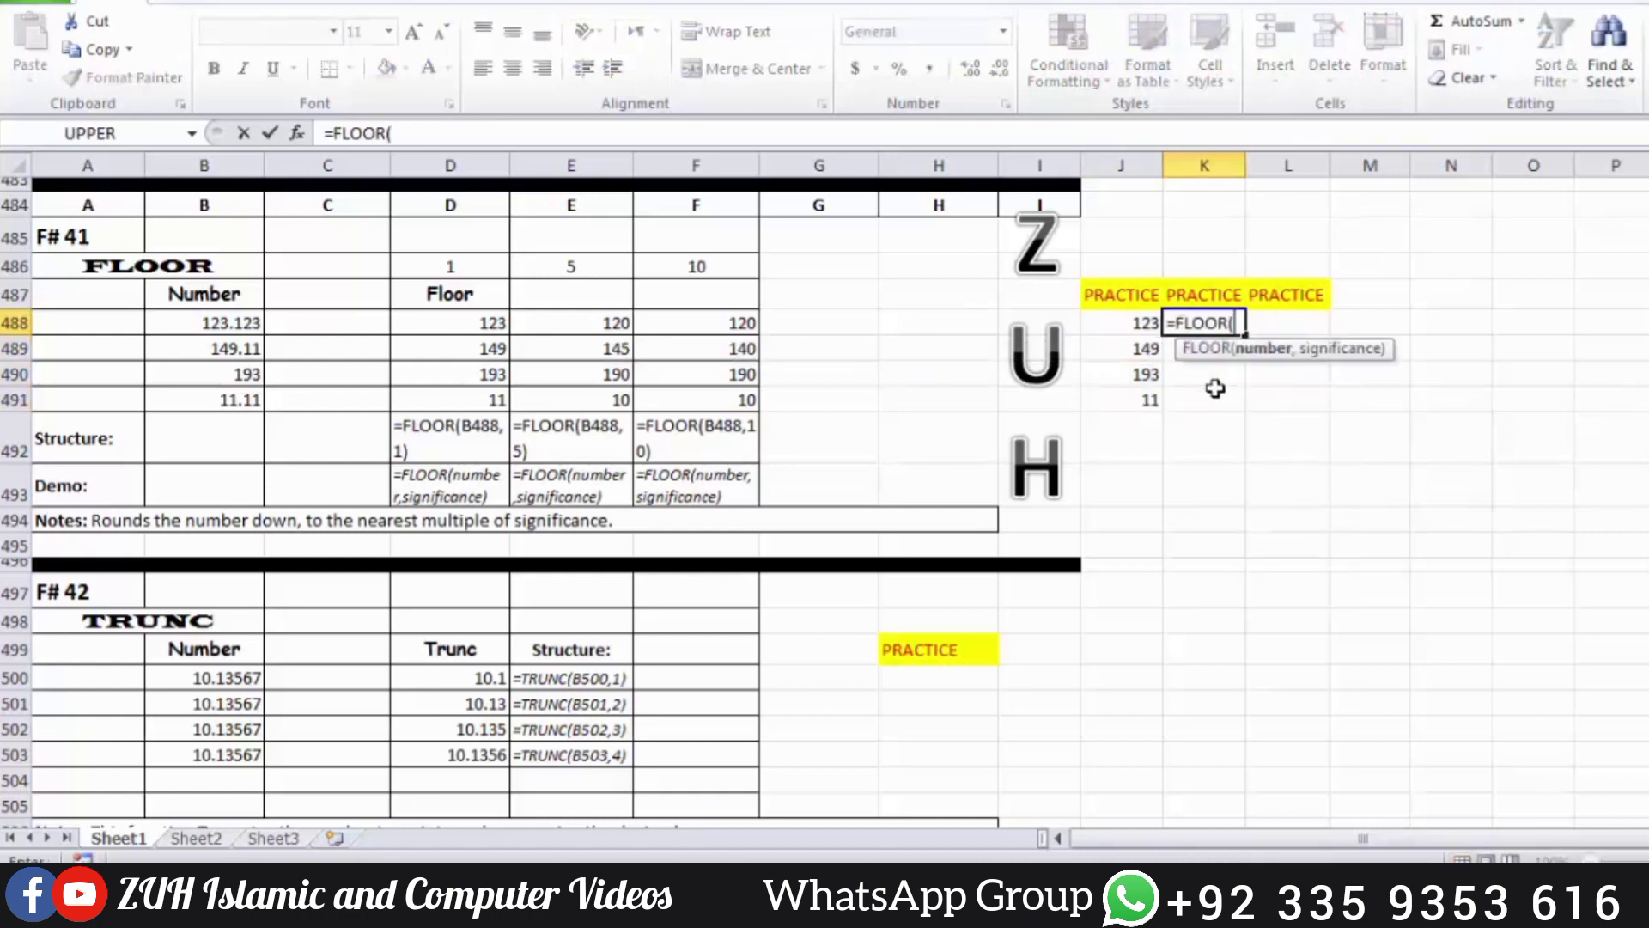
{"action": "left_click", "coordinate": [247, 324]}
{"action": "type", "text": ",5)"}
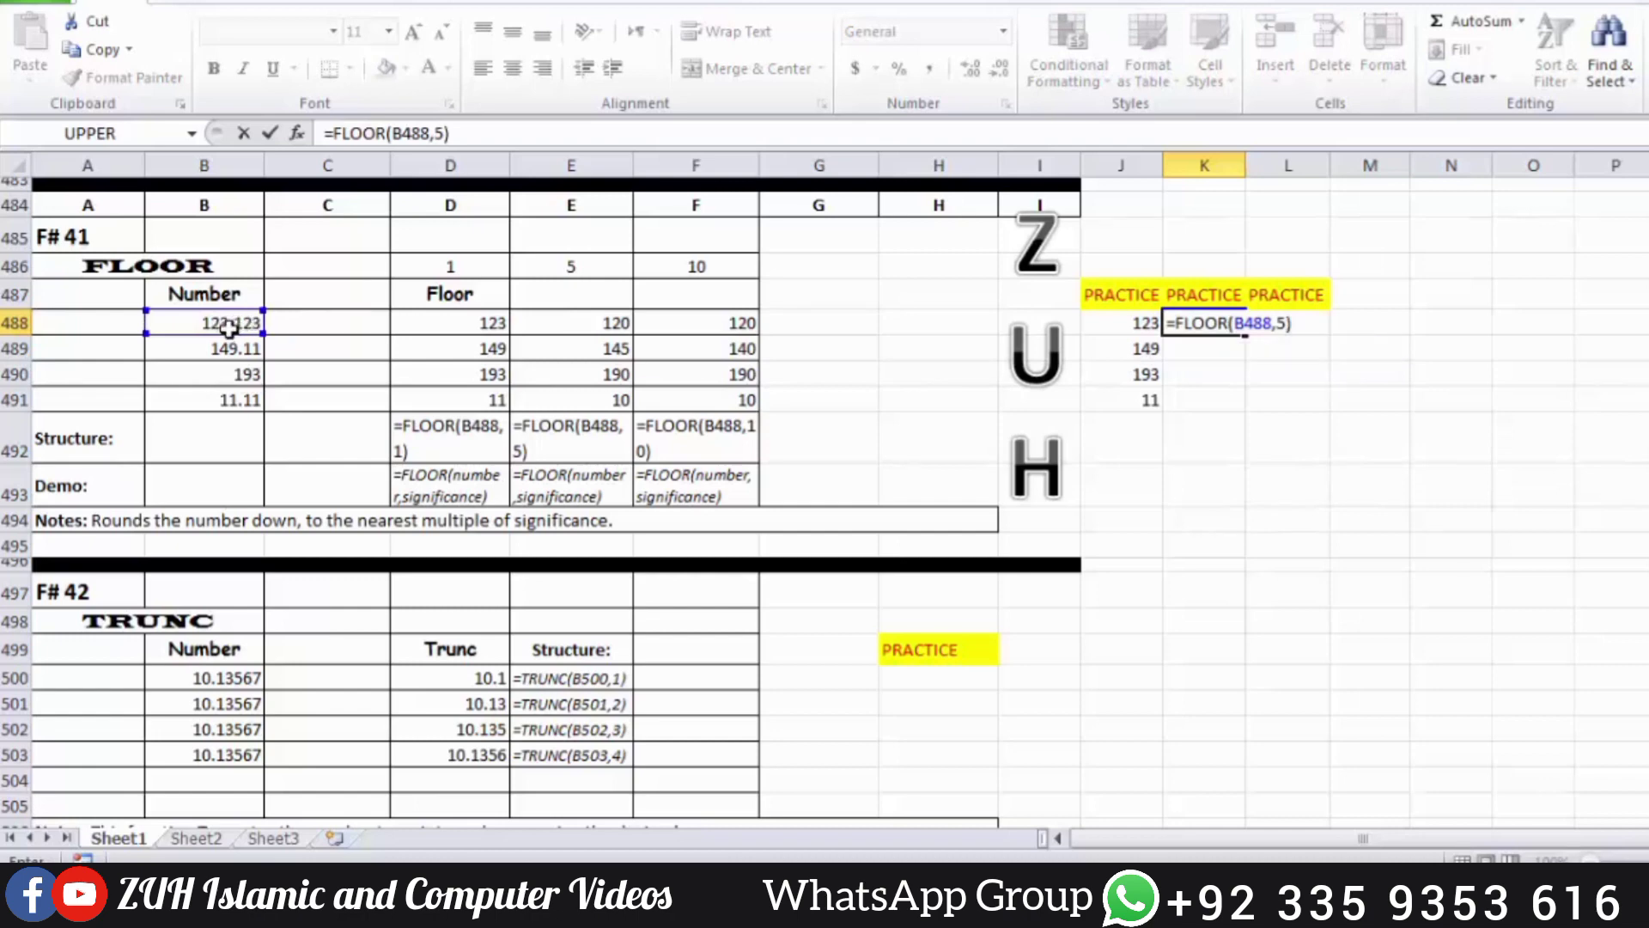
{"action": "key", "text": "Return"}
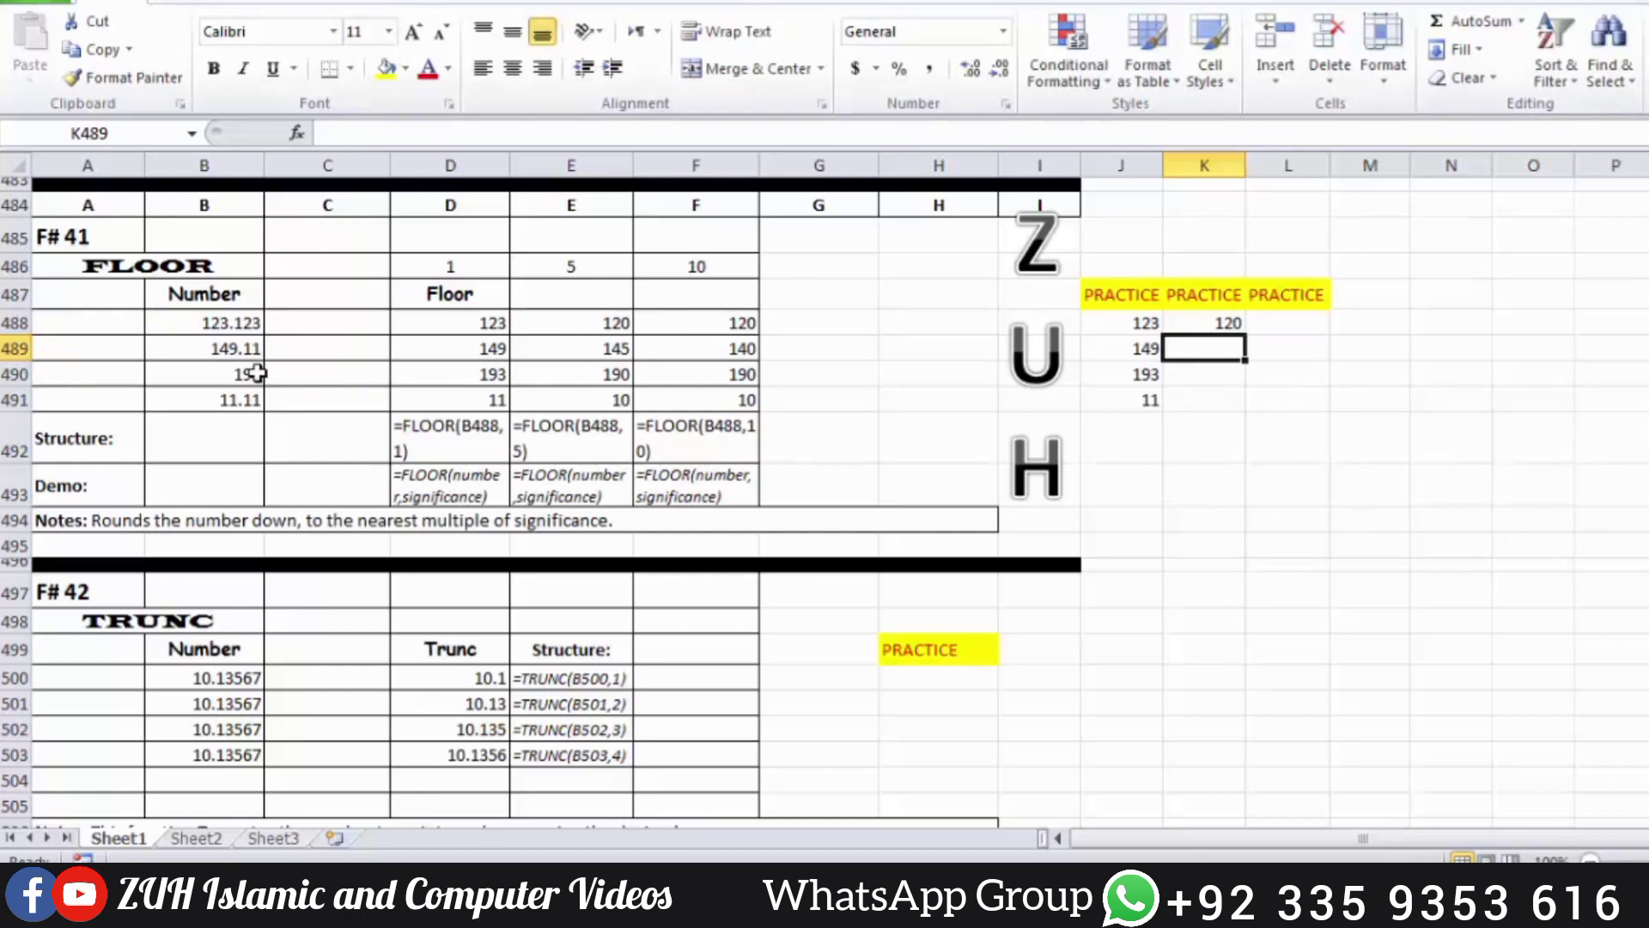
{"action": "left_click_drag", "start_coordinate": [1226, 325], "coordinate": [1223, 399]}
{"action": "key", "text": "ctrl+d"}
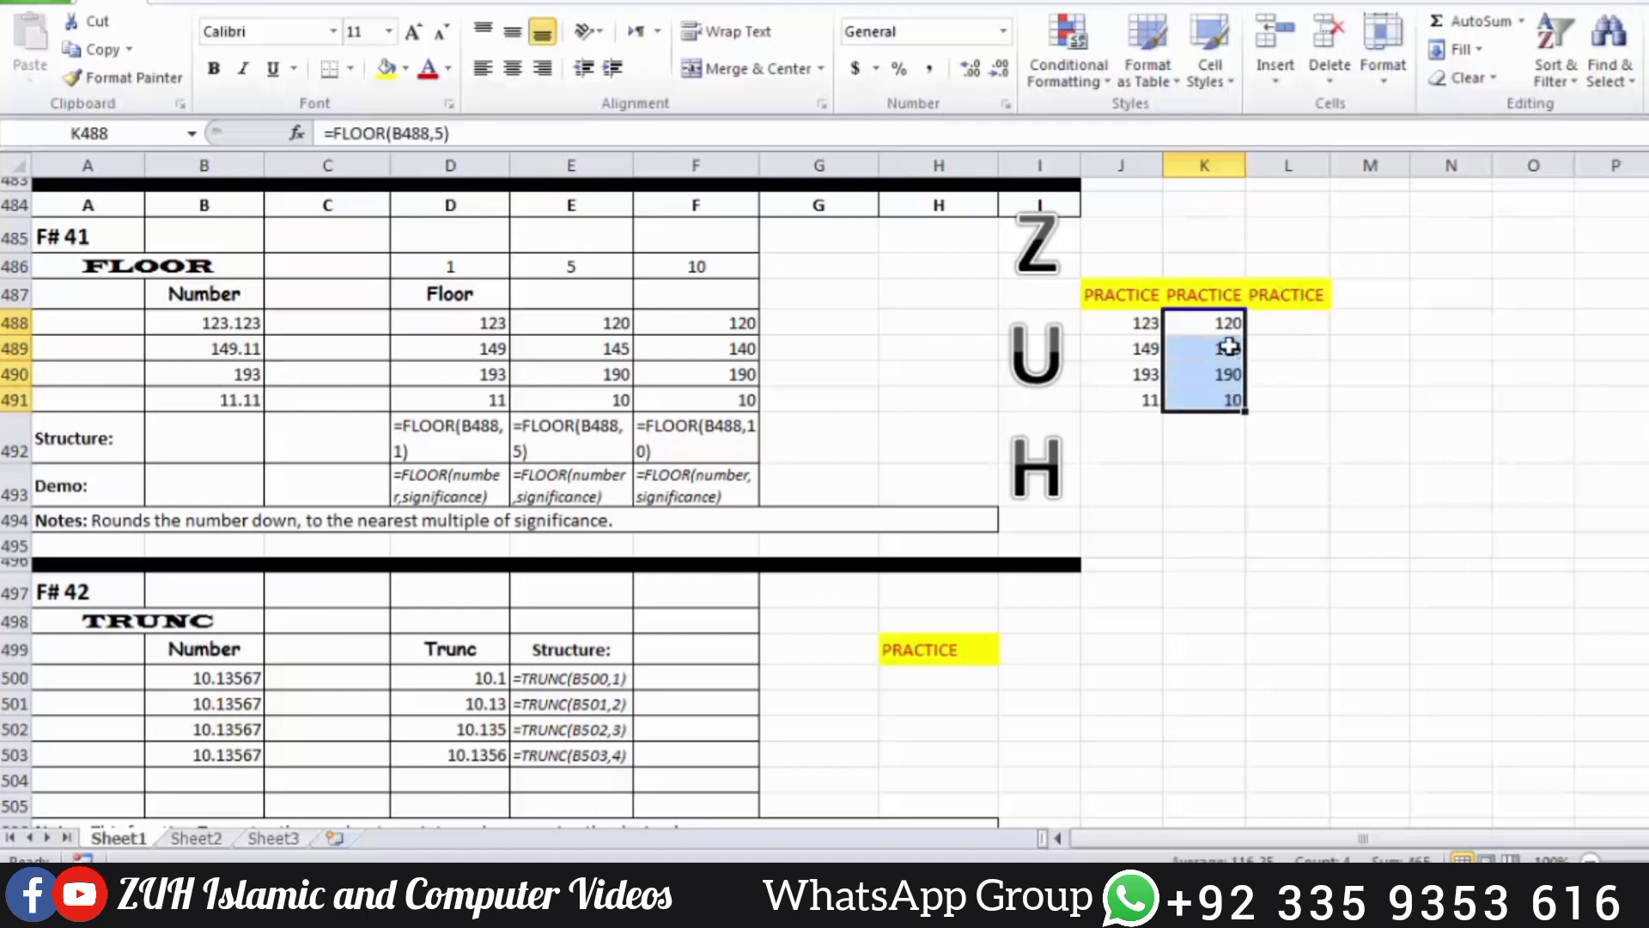
Enter =FLOOR(B488,10) in L488 and fill the formula down through L491.
{"action": "left_click", "coordinate": [1288, 324]}
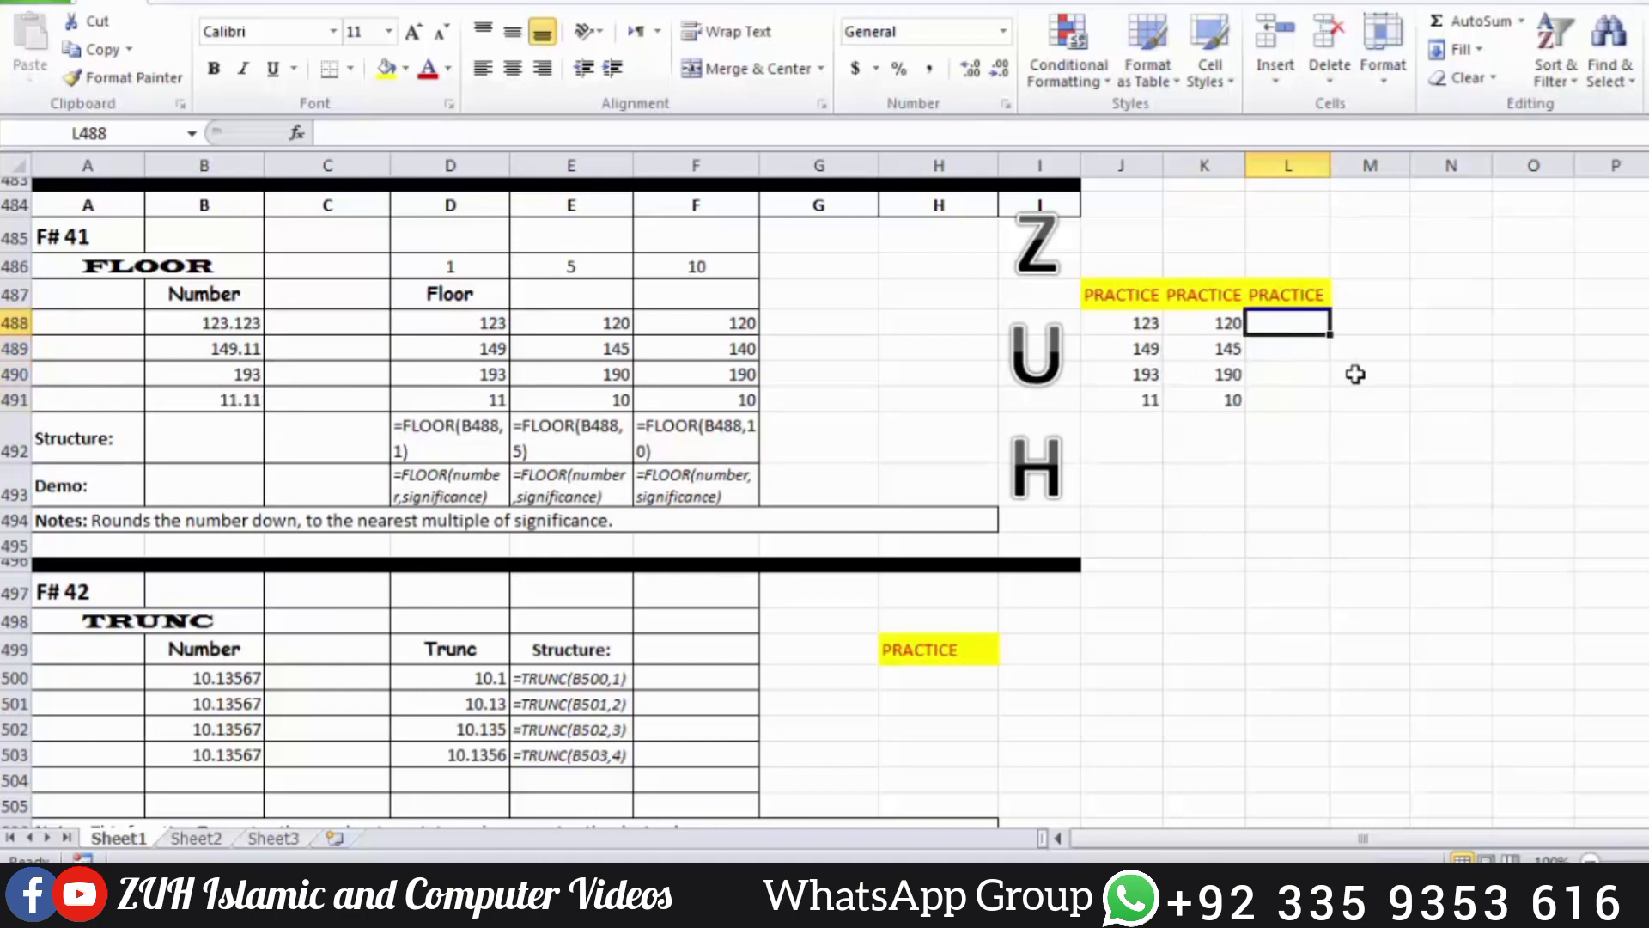
{"action": "type", "text": "=flor"}
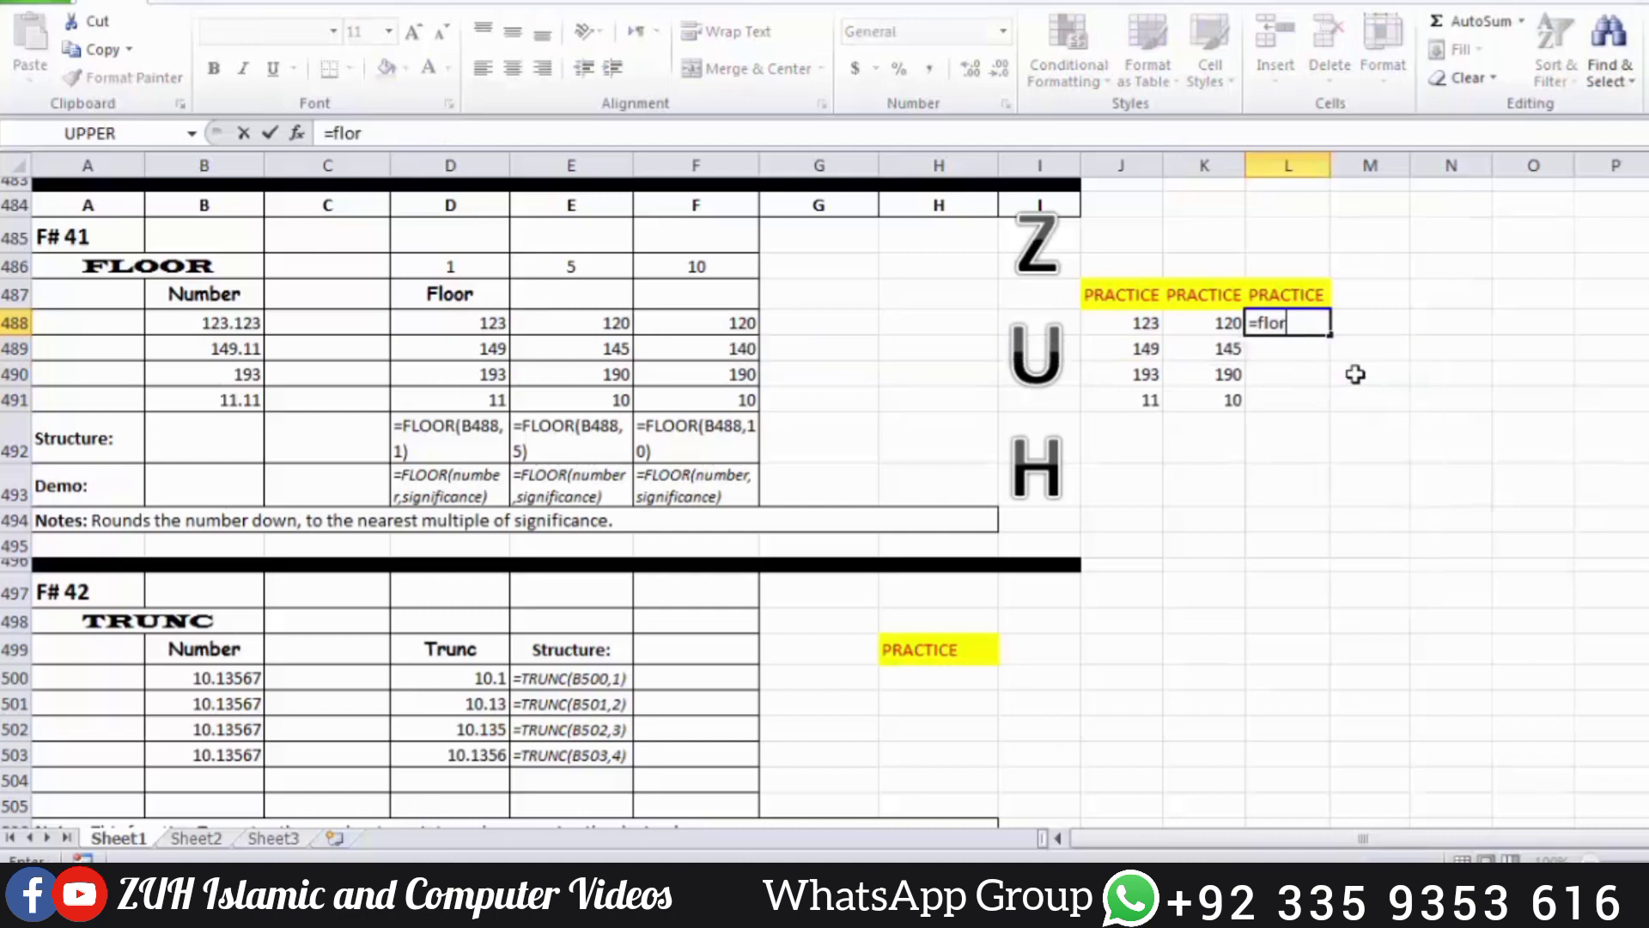
{"action": "key", "text": "BackSpace"}
{"action": "key", "text": "Tab"}
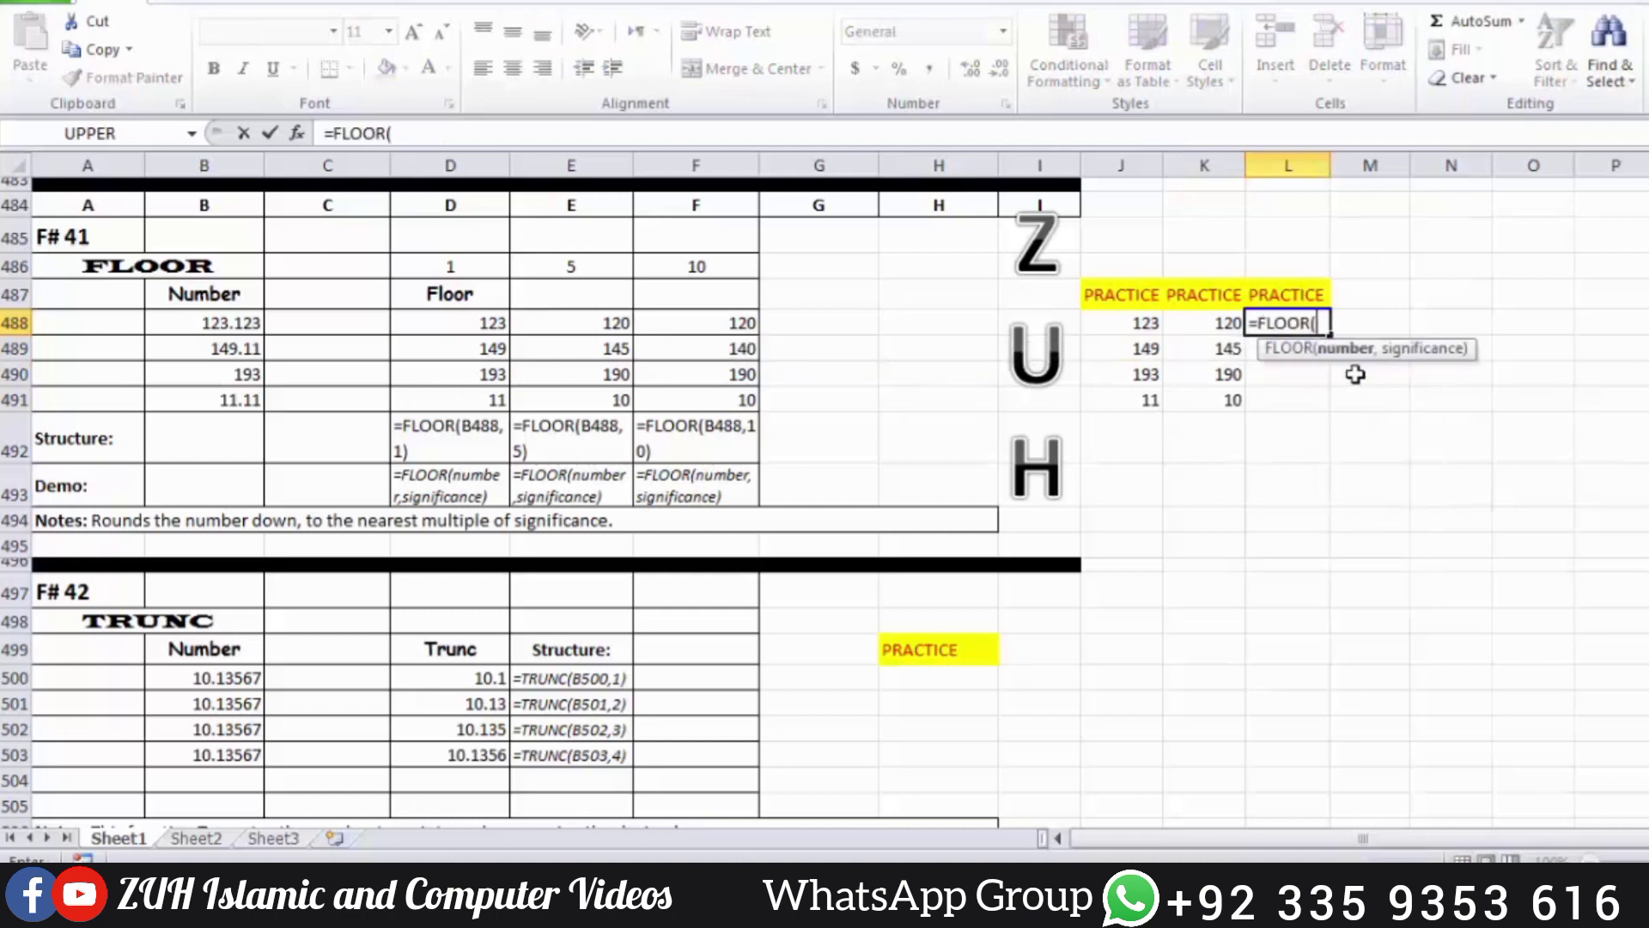
{"action": "left_click", "coordinate": [201, 325]}
{"action": "type", "text": ",10)"}
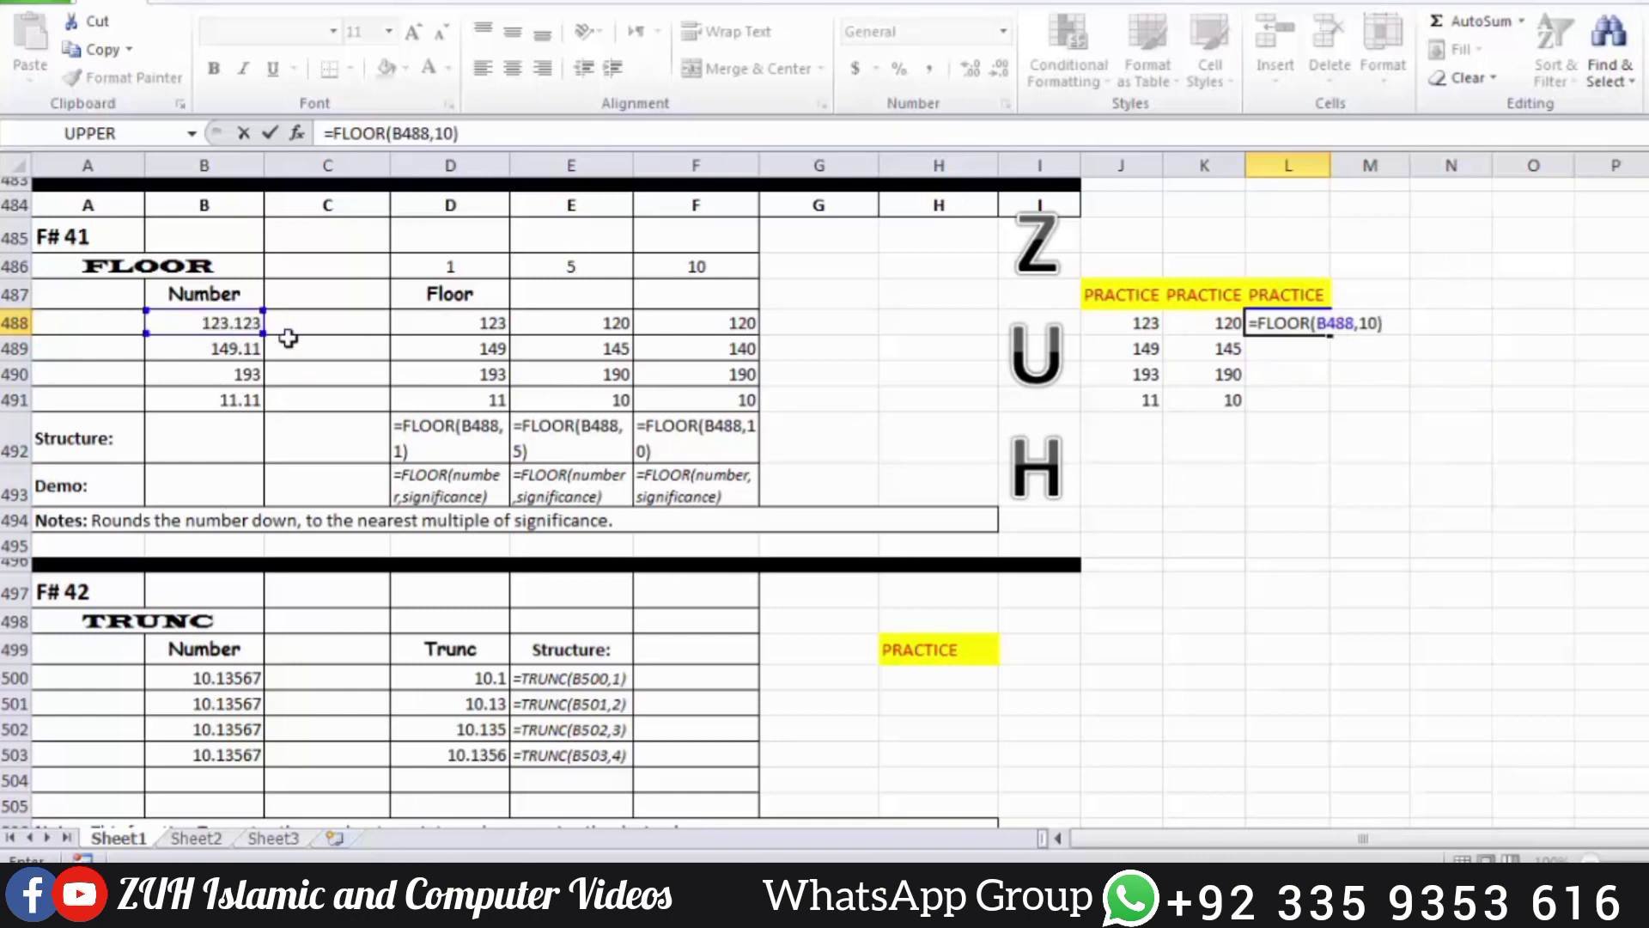
{"action": "key", "text": "Return"}
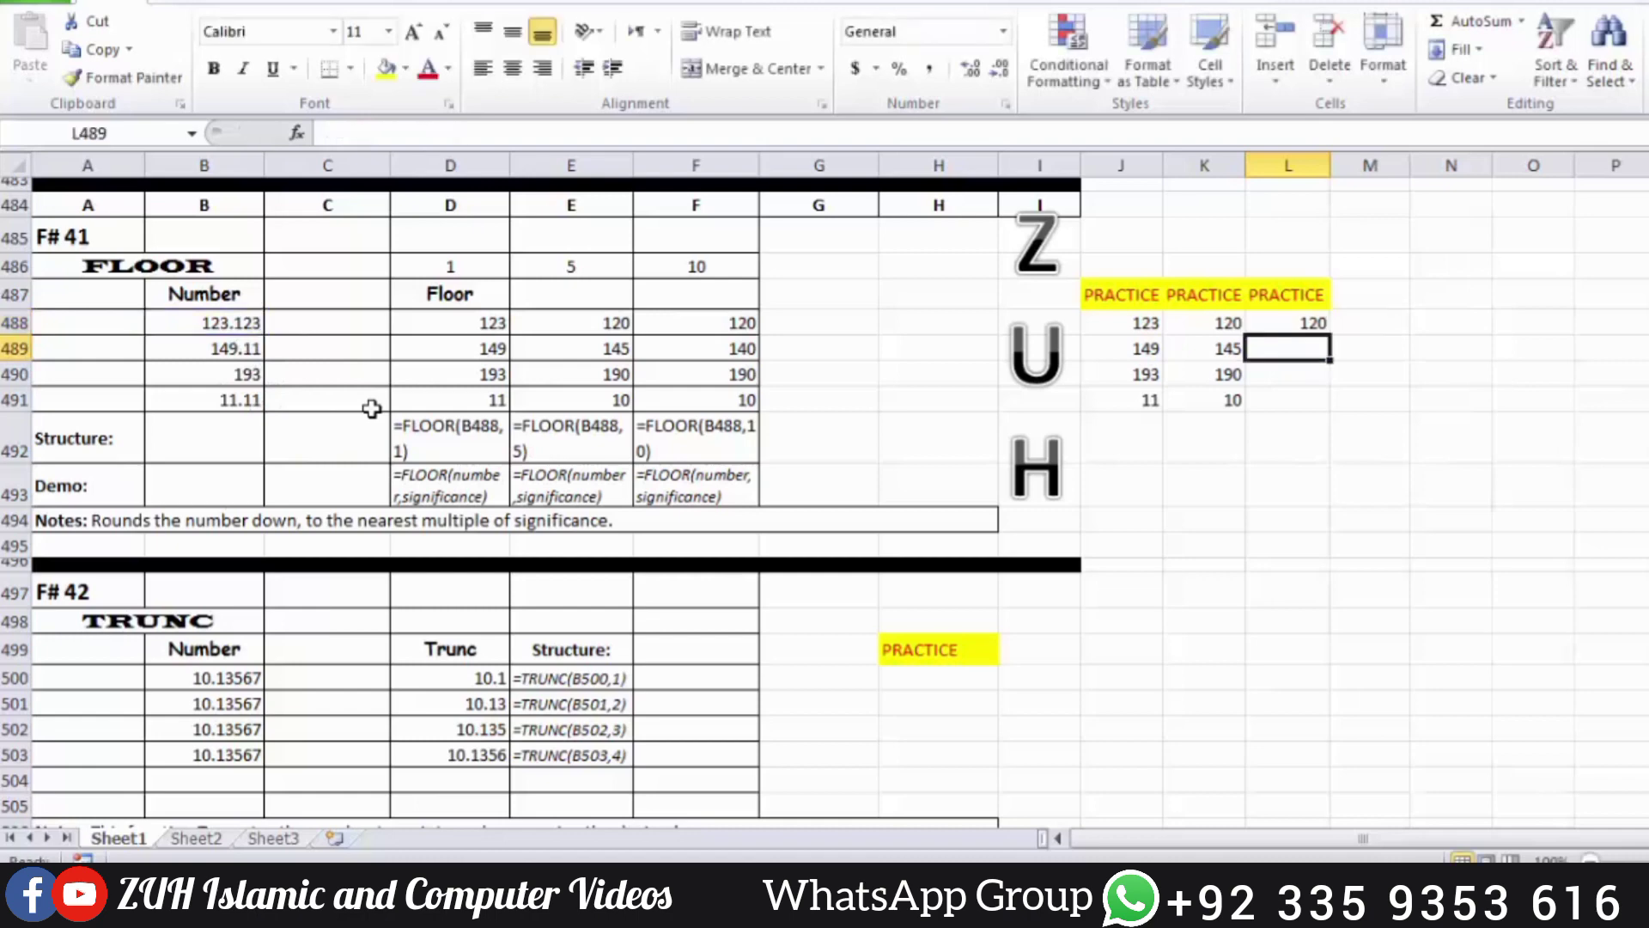
{"action": "left_click_drag", "start_coordinate": [1313, 323], "coordinate": [1303, 390]}
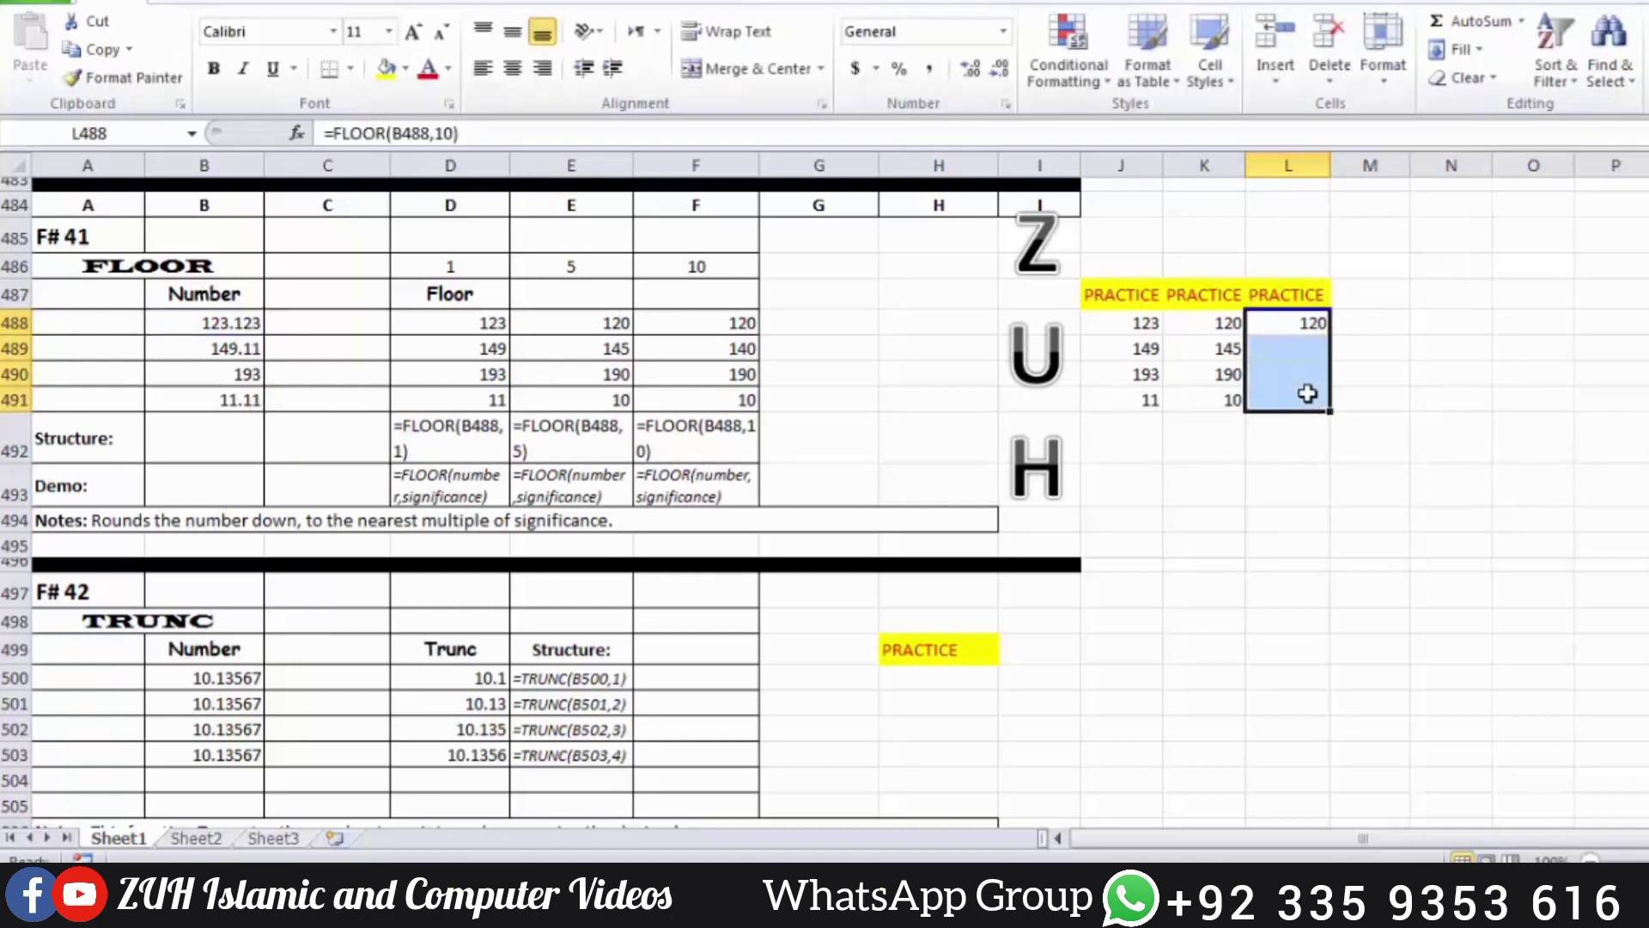
{"action": "key", "text": "ctrl+d"}
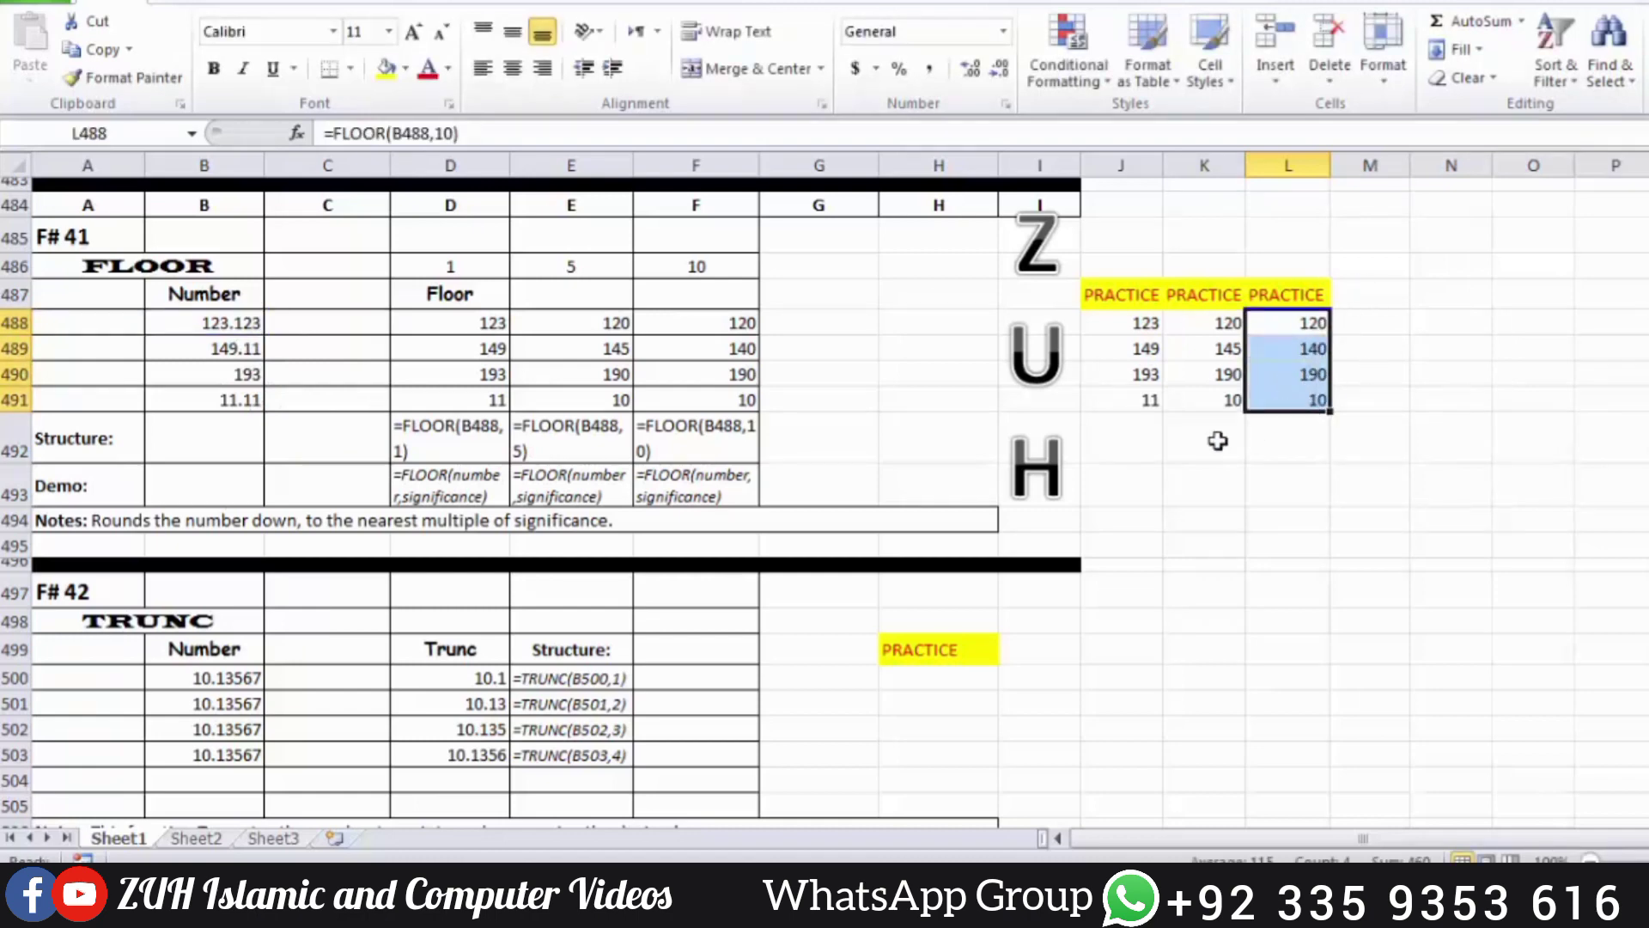
Enter a TRUNC formula for B500, without a digits argument, in practice cell H500 of the F# 42 section.
{"action": "scroll", "coordinate": [1218, 441], "scroll_direction": "down", "scroll_amount": 4}
{"action": "left_click", "coordinate": [954, 318]}
{"action": "type", "text": "="}
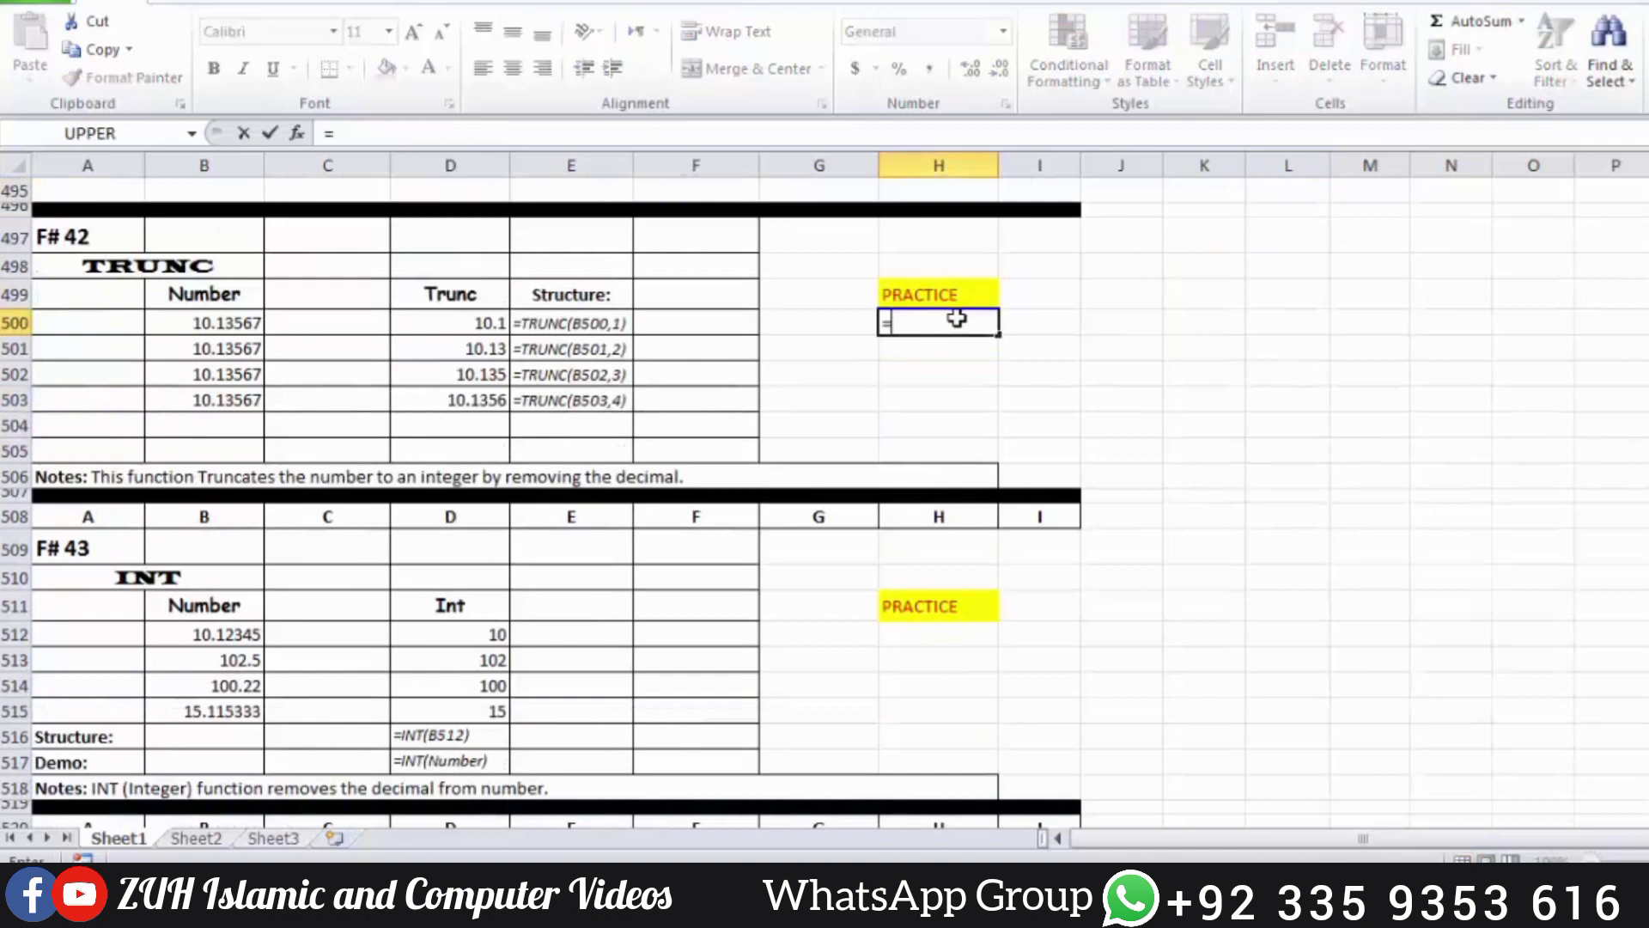
{"action": "type", "text": "trunc"}
{"action": "key", "text": "Tab"}
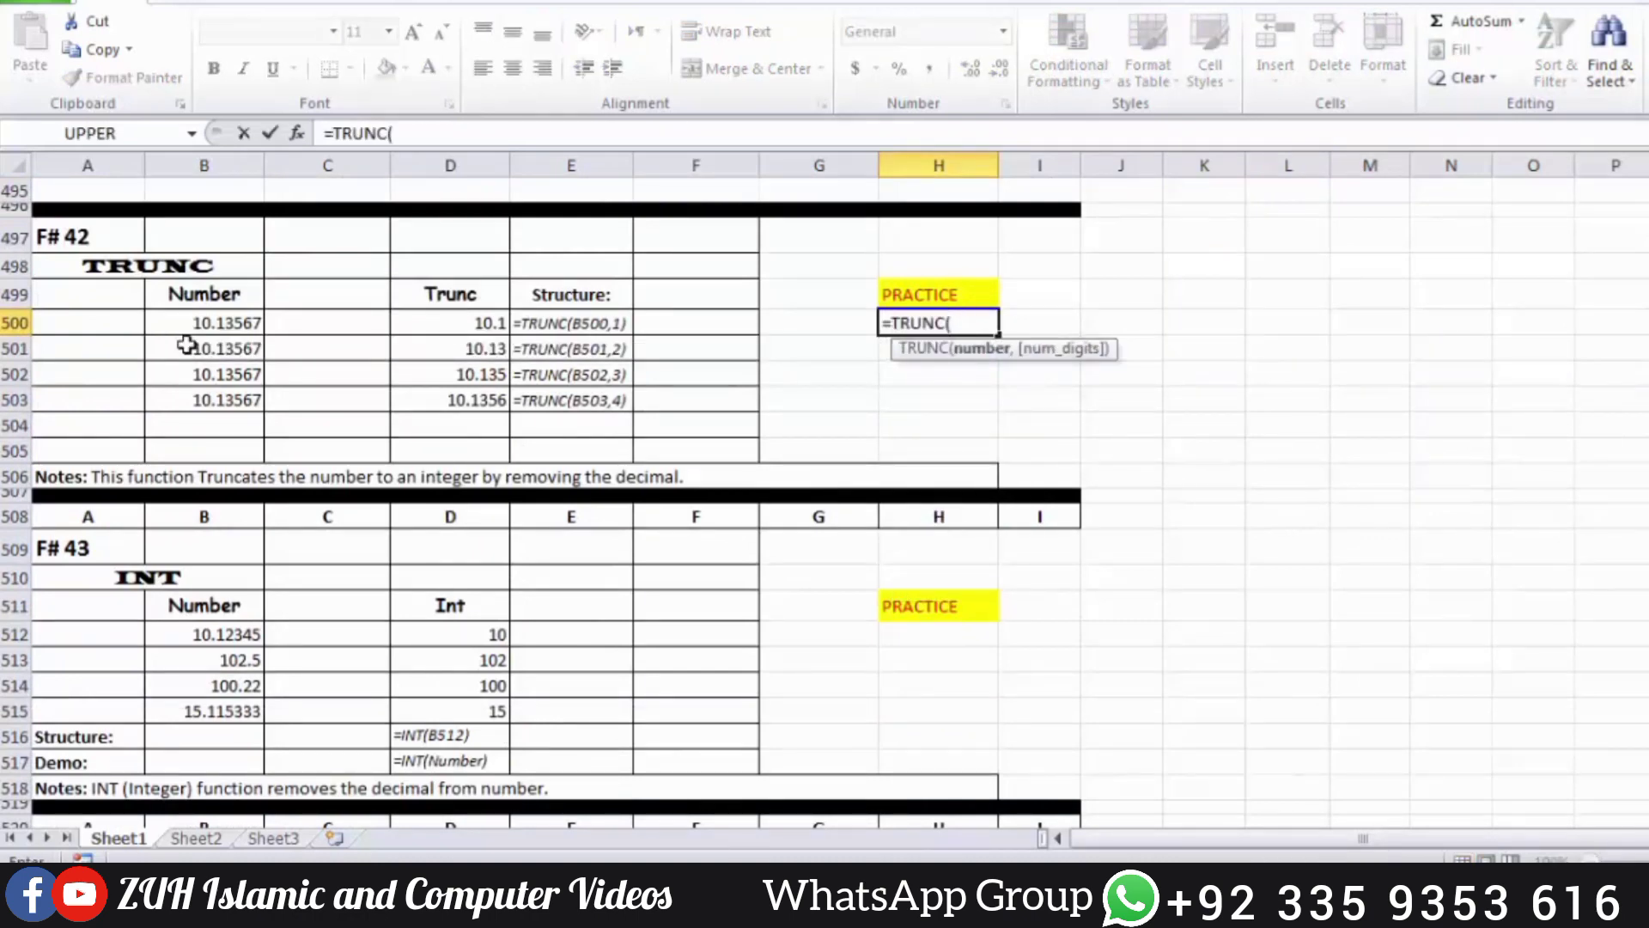
{"action": "left_click", "coordinate": [215, 324]}
{"action": "key", "text": "Return"}
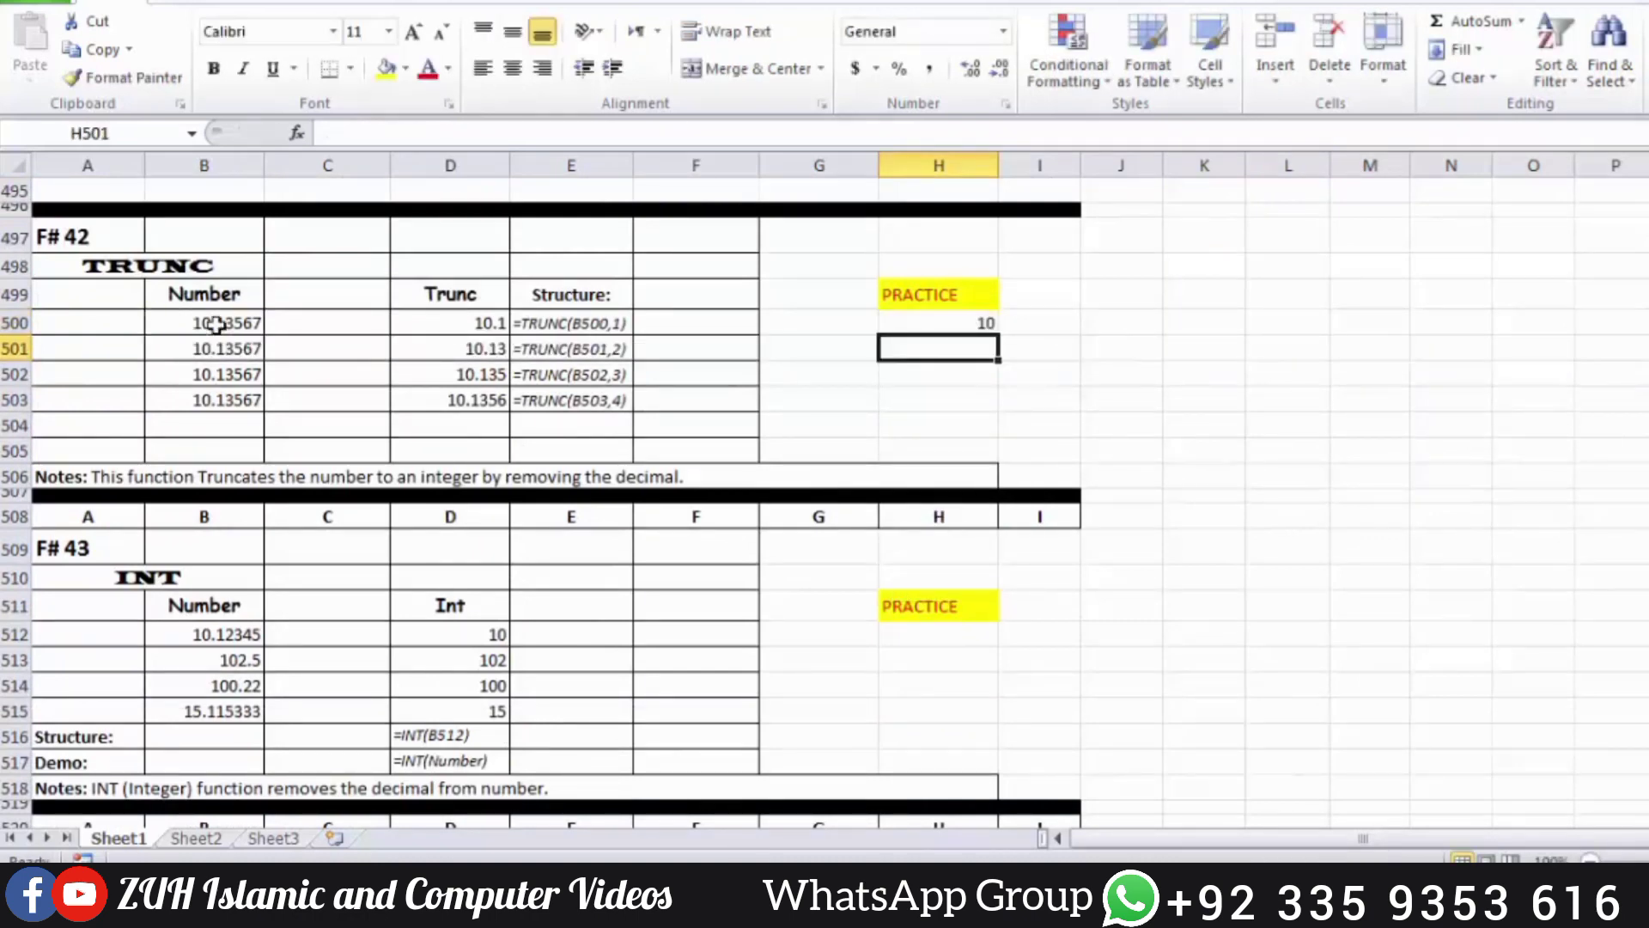
Edit the TRUNC formula in H500 to keep one decimal digit, making it =TRUNC(B500,1).
{"action": "key", "text": "Up"}
{"action": "key", "text": "F2"}
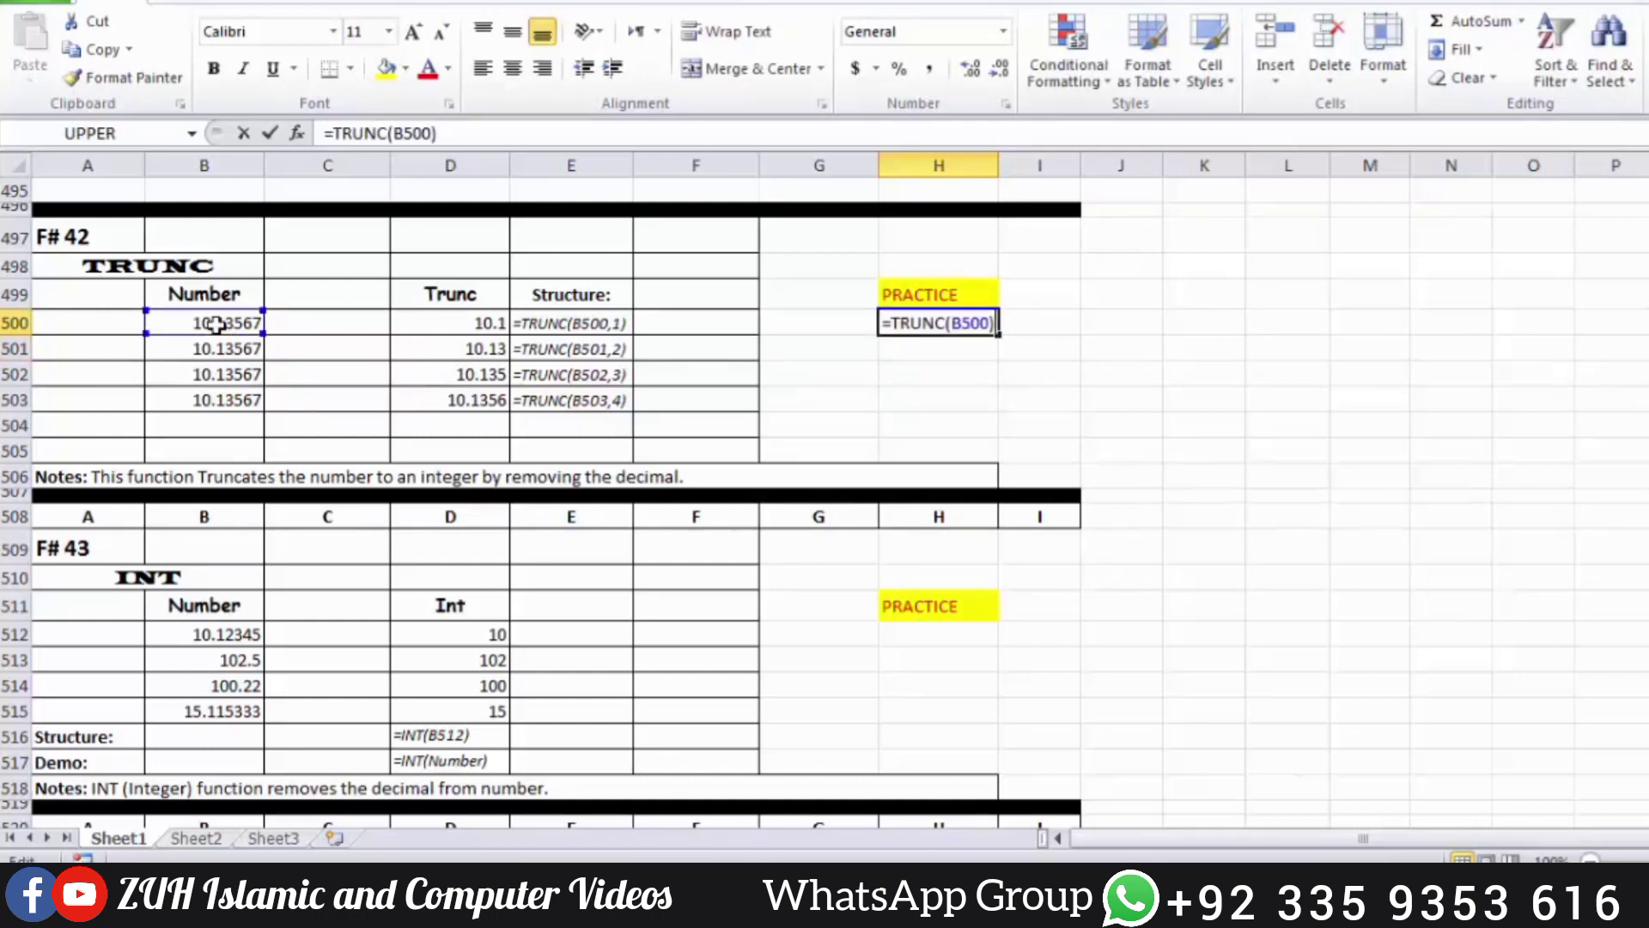
{"action": "key", "text": "BackSpace"}
{"action": "type", "text": ","}
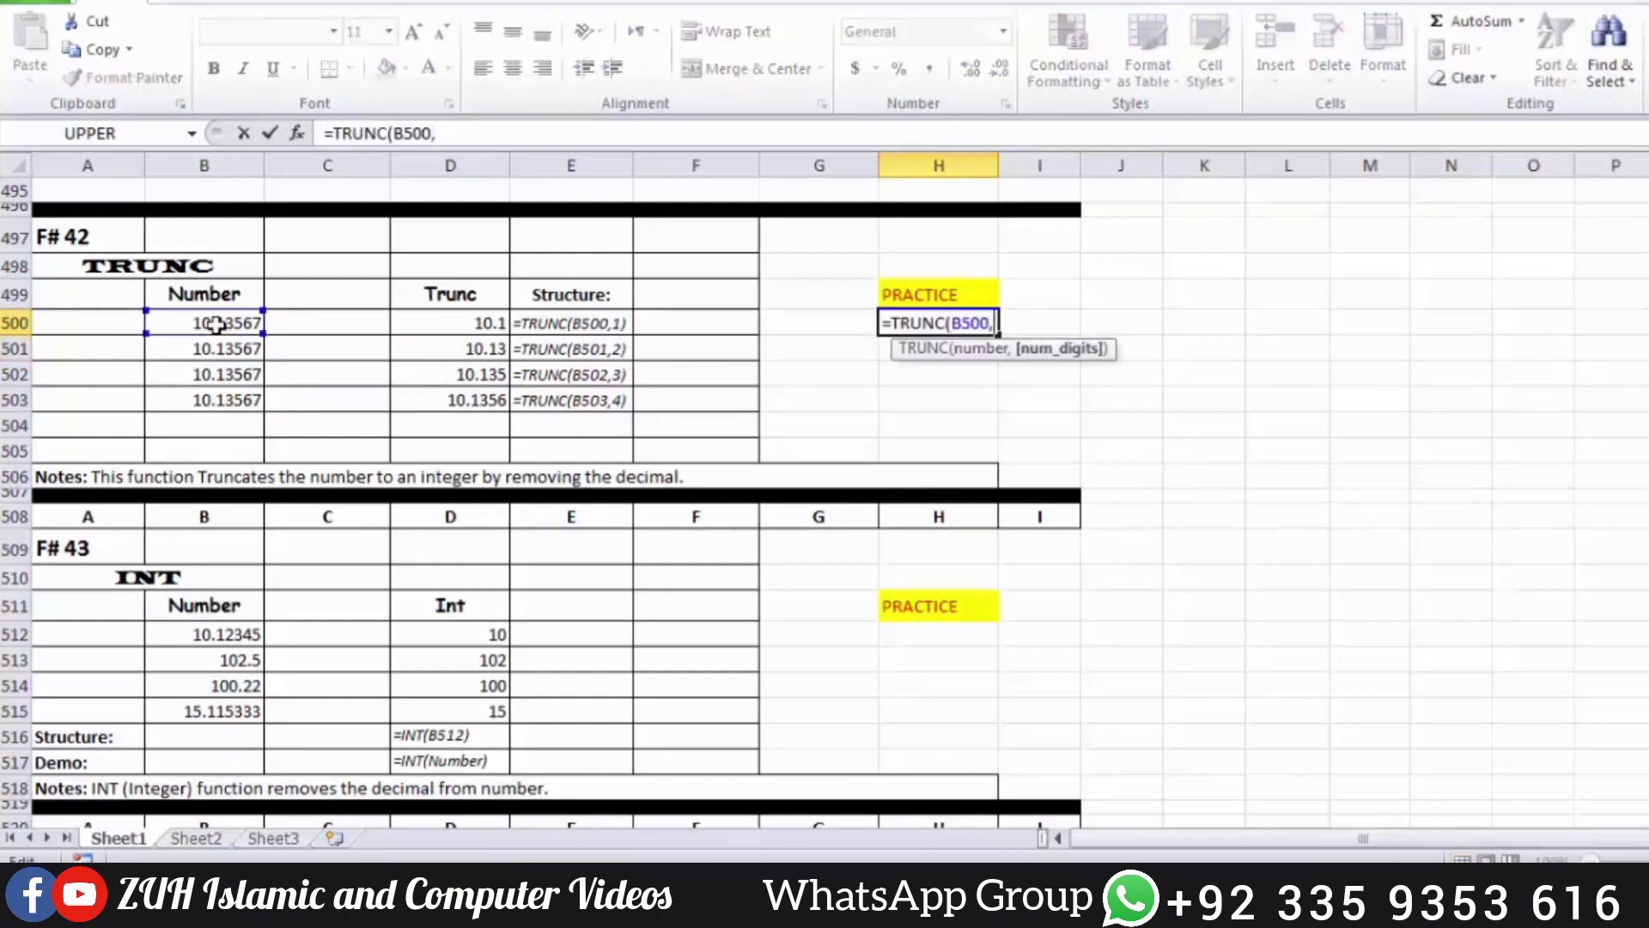
{"action": "type", "text": "1)"}
{"action": "key", "text": "Return"}
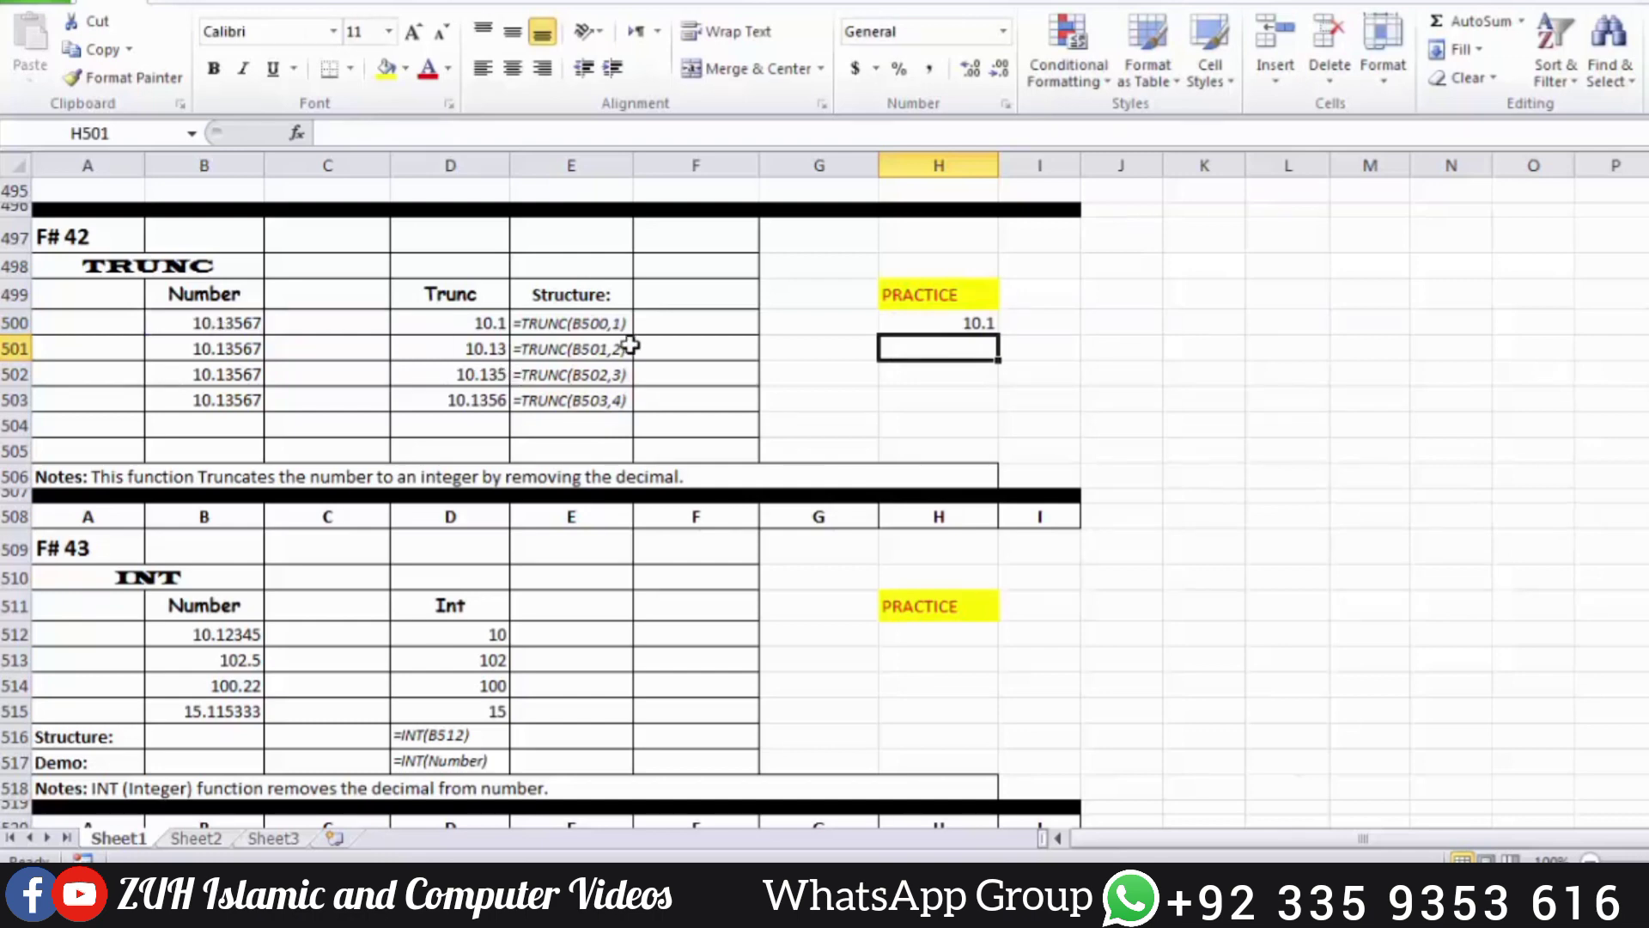
Enter =TRUNC(8.3) in practice cell H501 of the F# 42 section.
{"action": "type", "text": "="}
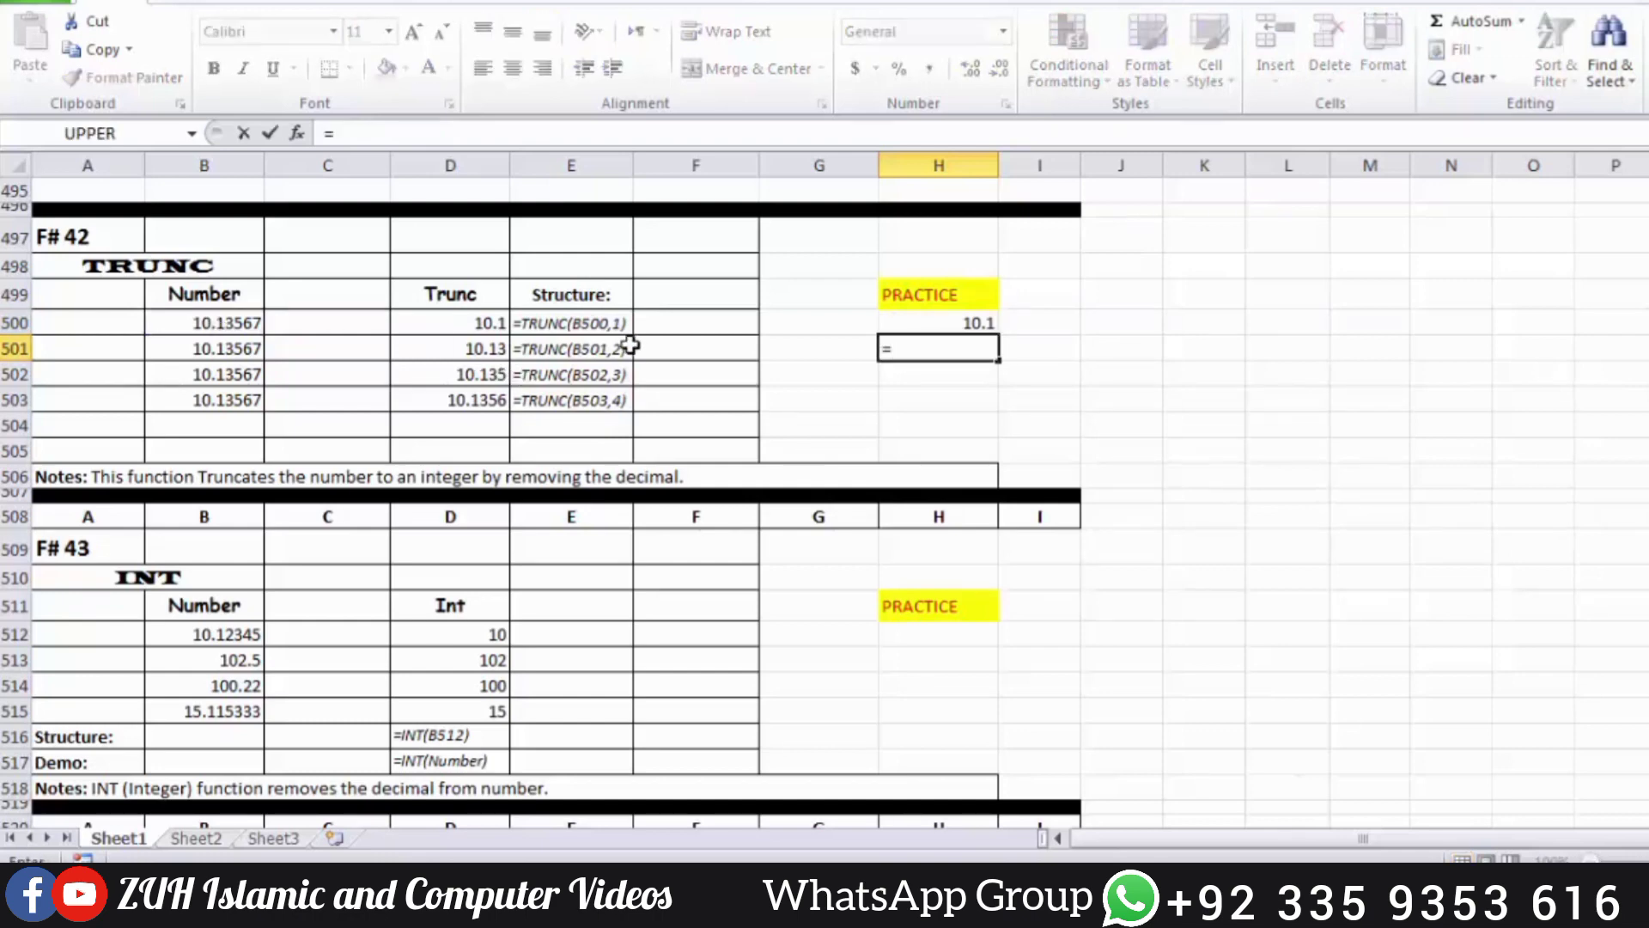
{"action": "type", "text": "trunc"}
{"action": "key", "text": "Tab"}
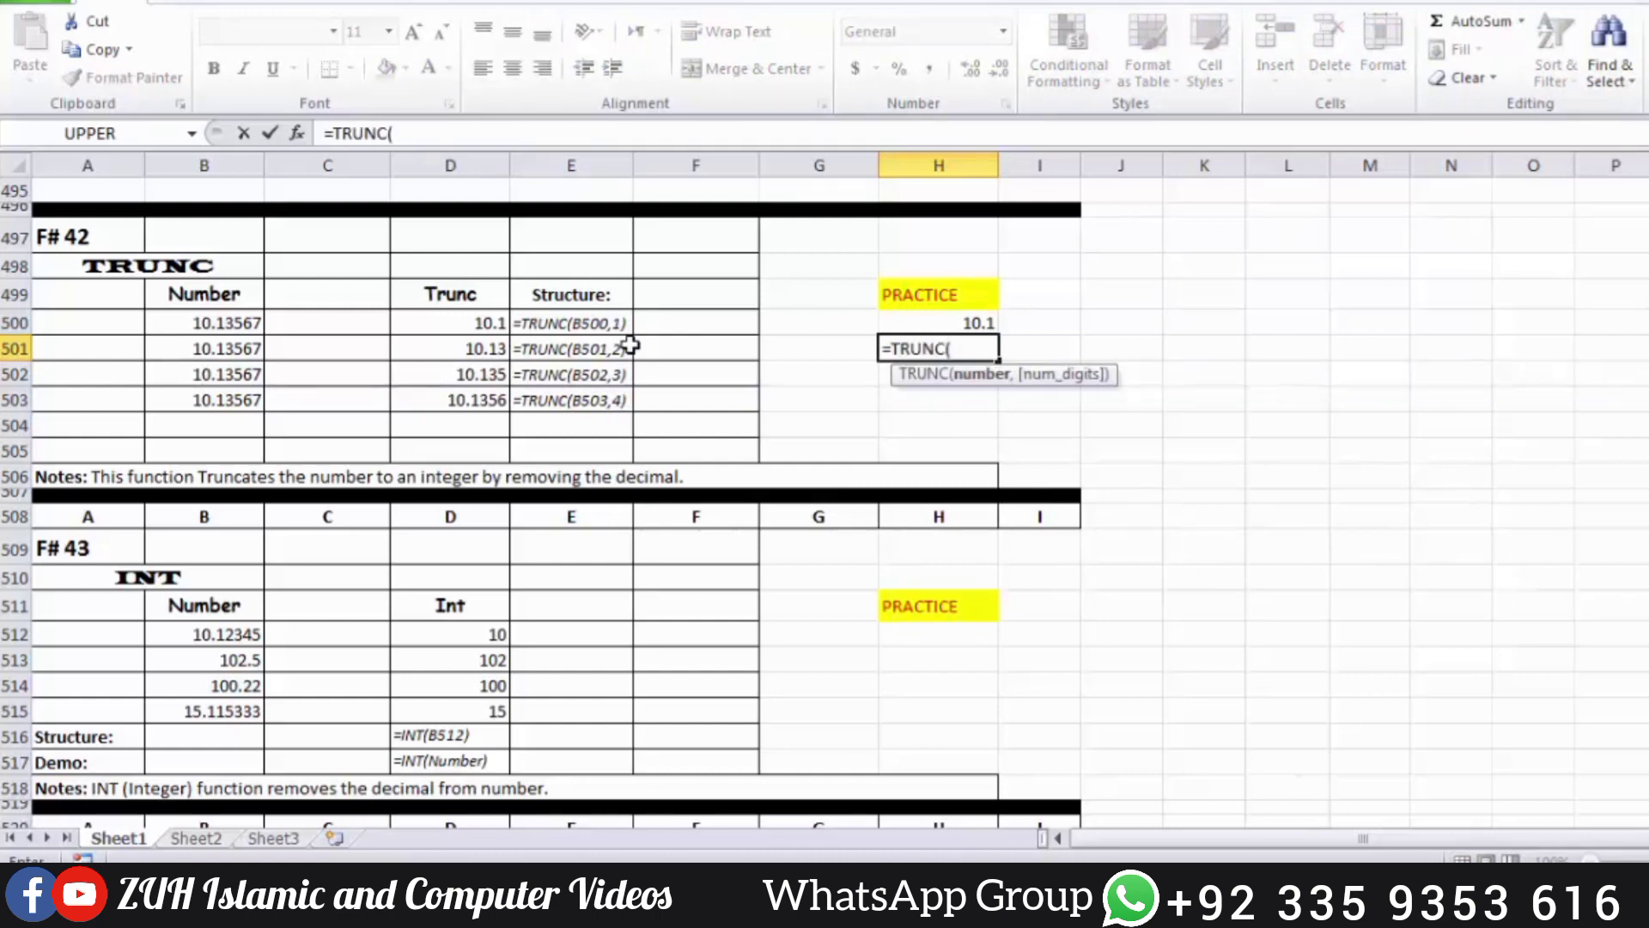
{"action": "type", "text": "8.3)"}
{"action": "key", "text": "Return"}
{"action": "key", "text": "Up"}
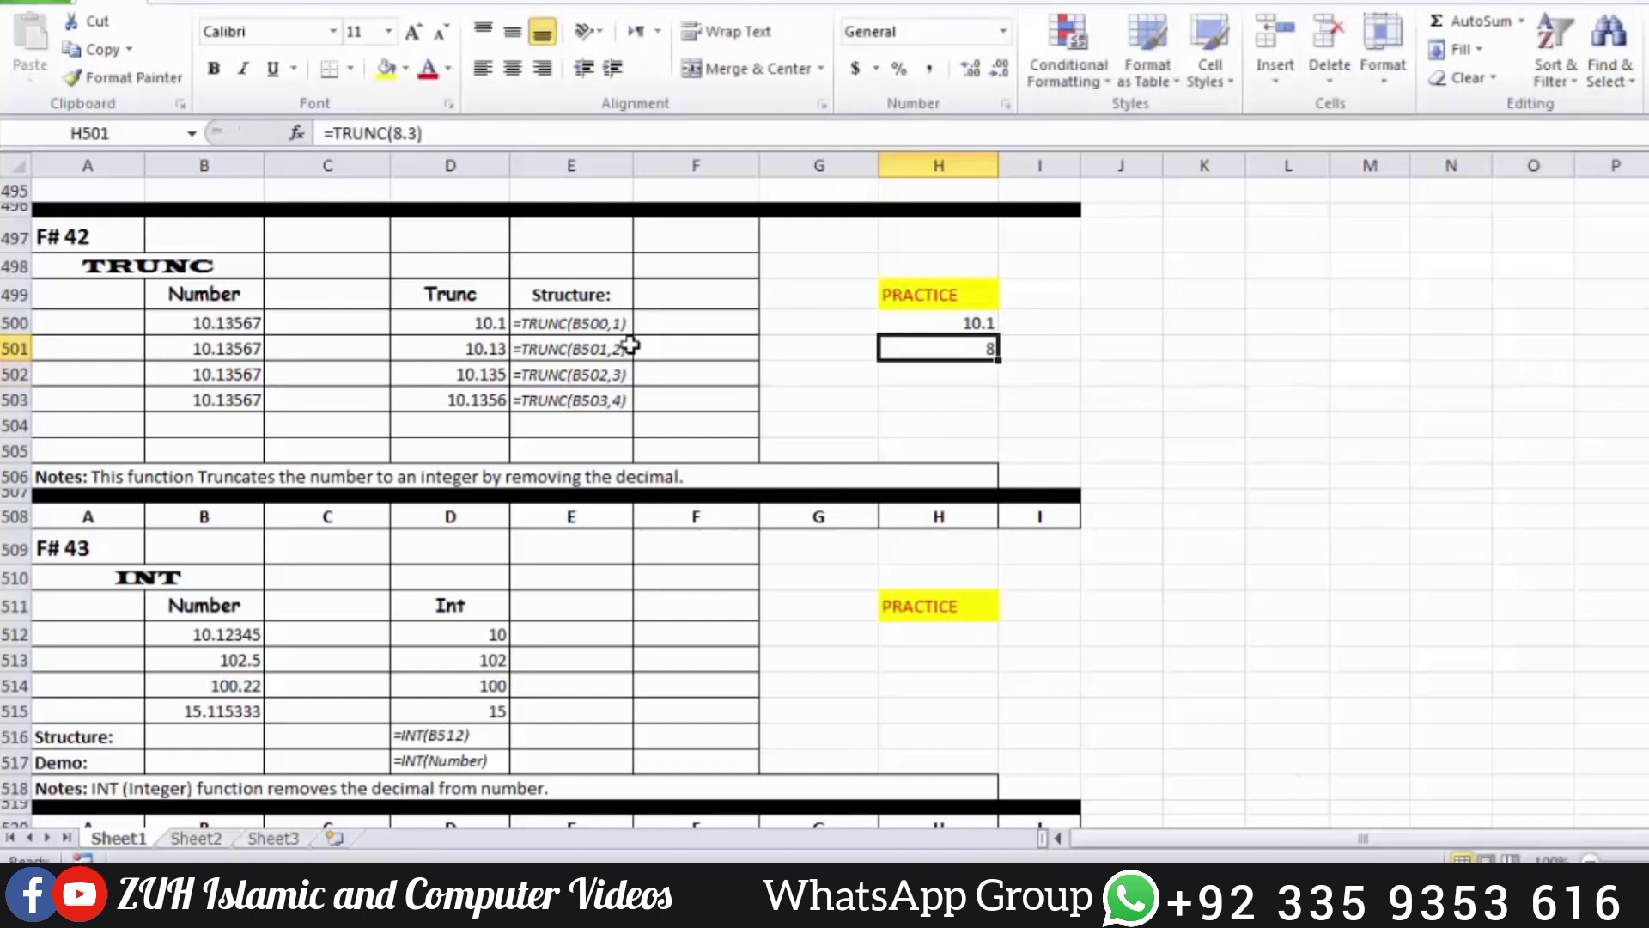
Change the argument of the TRUNC formula in H501 to -10.9.
{"action": "key", "text": "F2"}
{"action": "key", "text": "BackSpace"}
{"action": "key", "text": "BackSpace"}
{"action": "key", "text": "BackSpace"}
{"action": "key", "text": "BackSpace"}
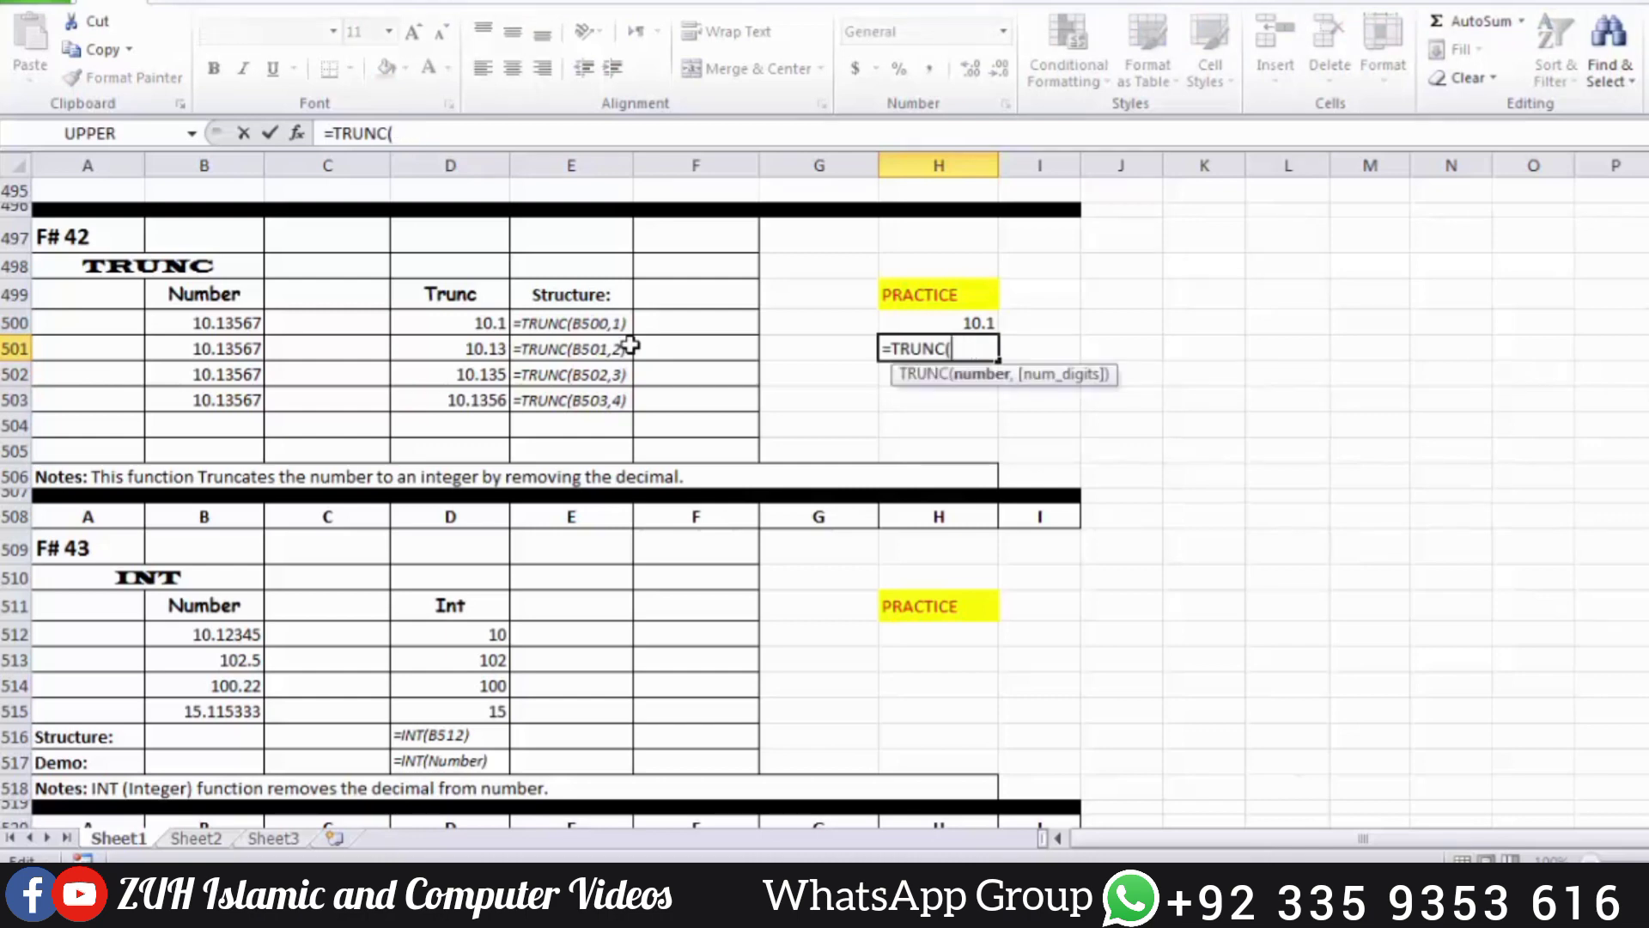
{"action": "type", "text": "-10.9)"}
{"action": "key", "text": "Return"}
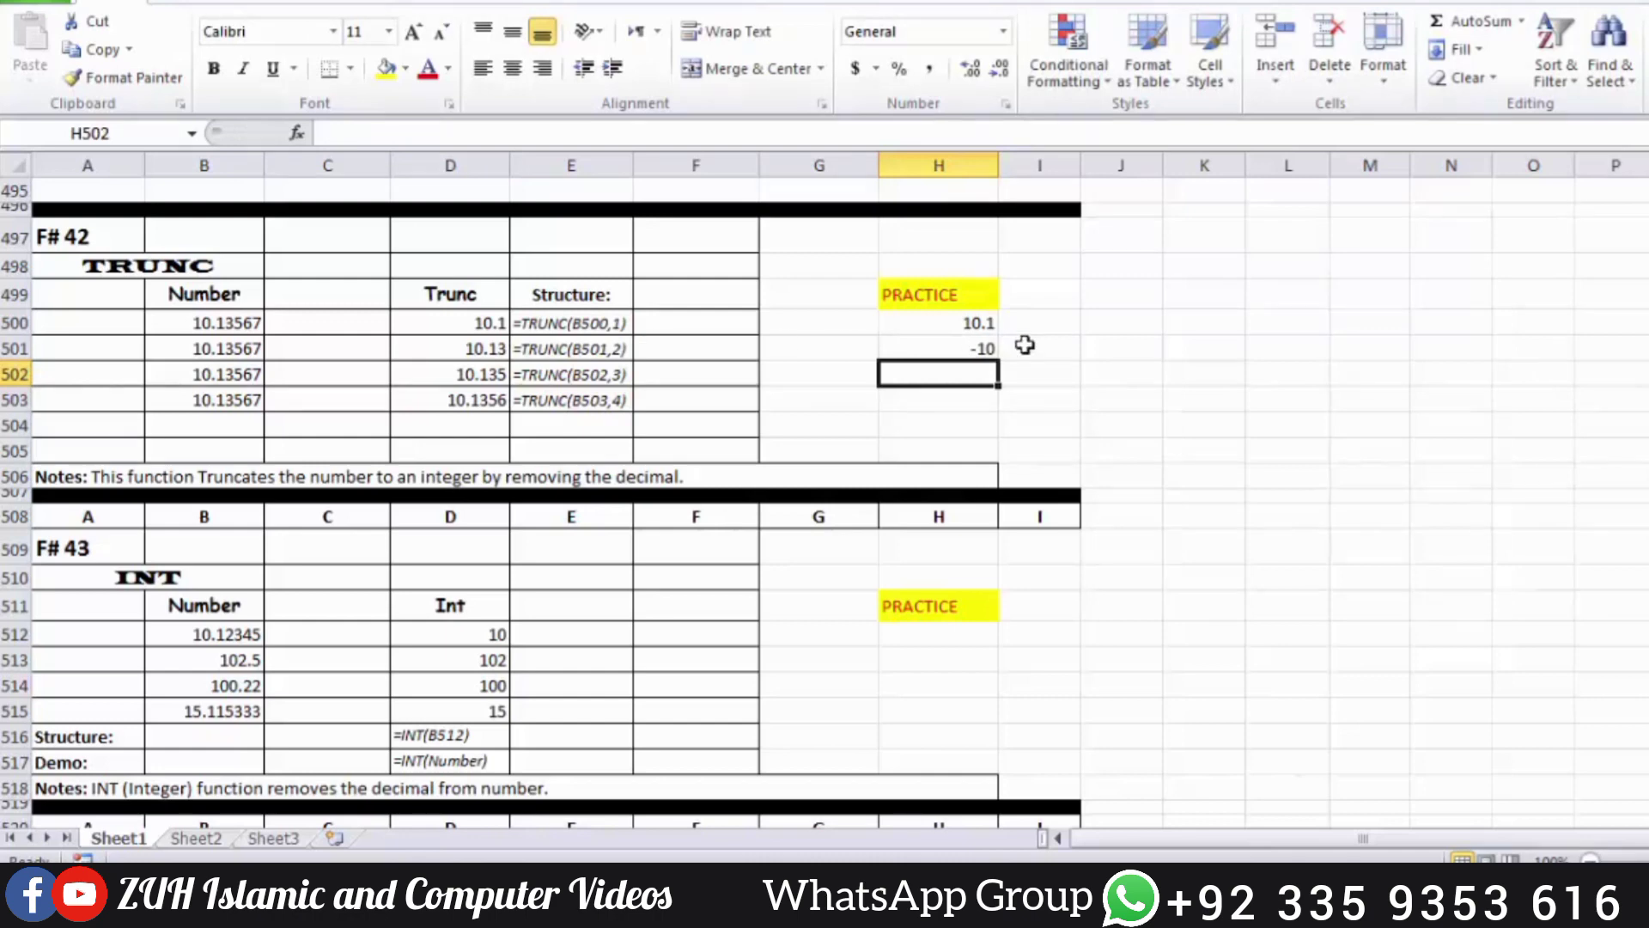
Enter =INT(B512) in practice cell H512 of the F# 43 section and fill the formula down through H515.
{"action": "scroll", "coordinate": [932, 391], "scroll_direction": "down", "scroll_amount": 3}
{"action": "left_click", "coordinate": [934, 399]}
{"action": "type", "text": "=int"}
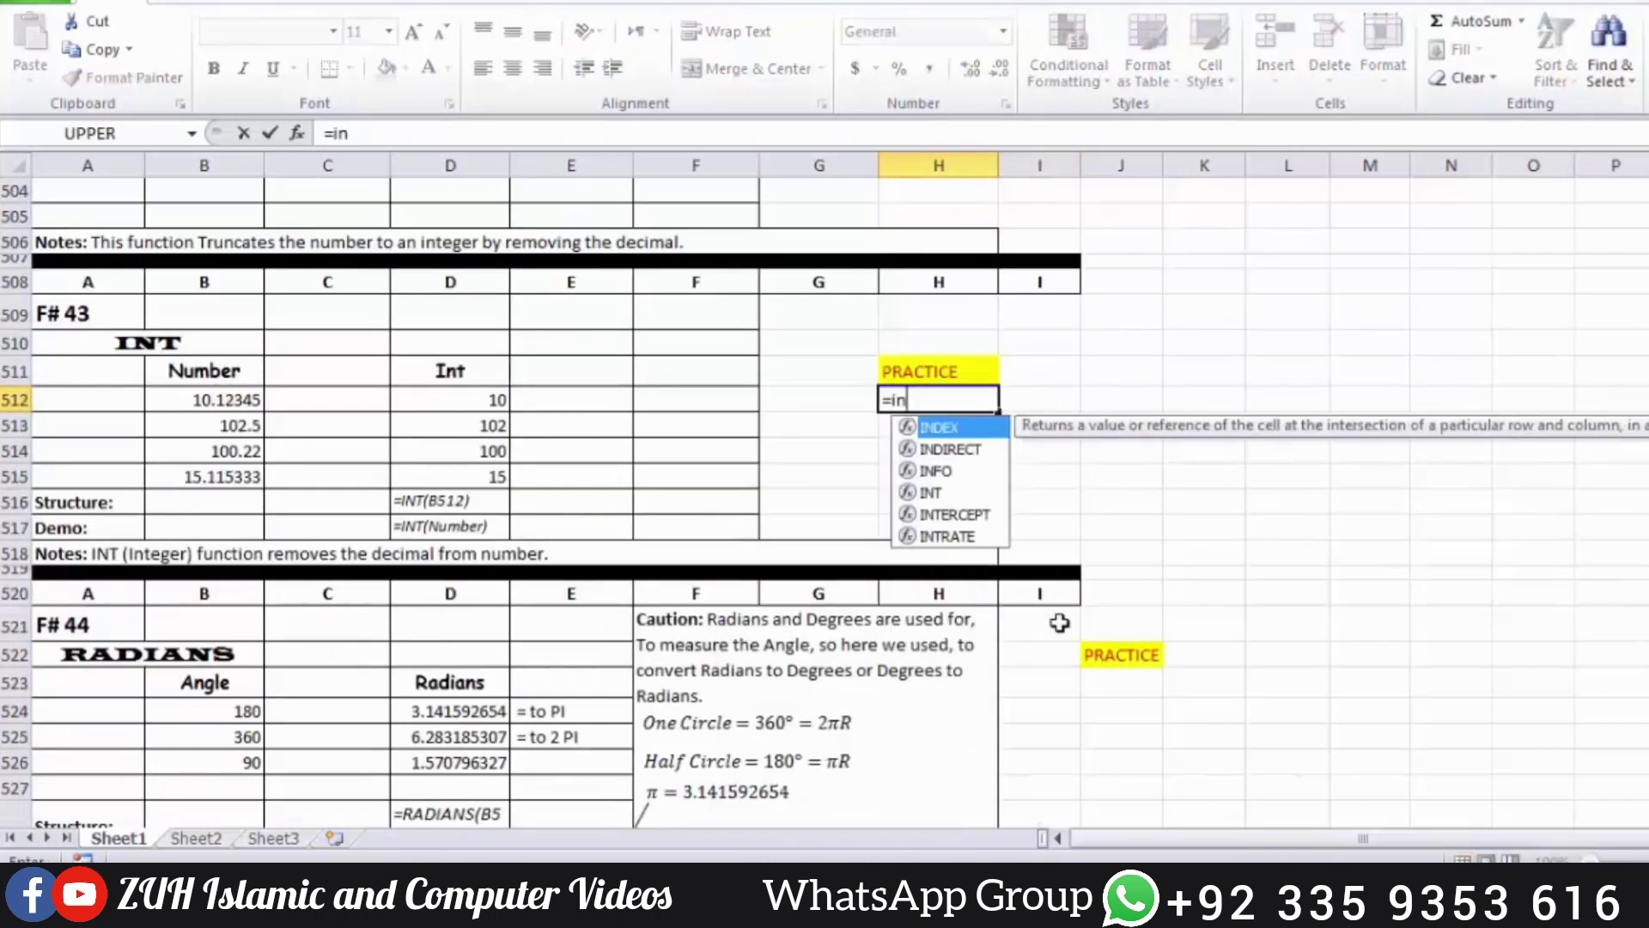
{"action": "key", "text": "Tab"}
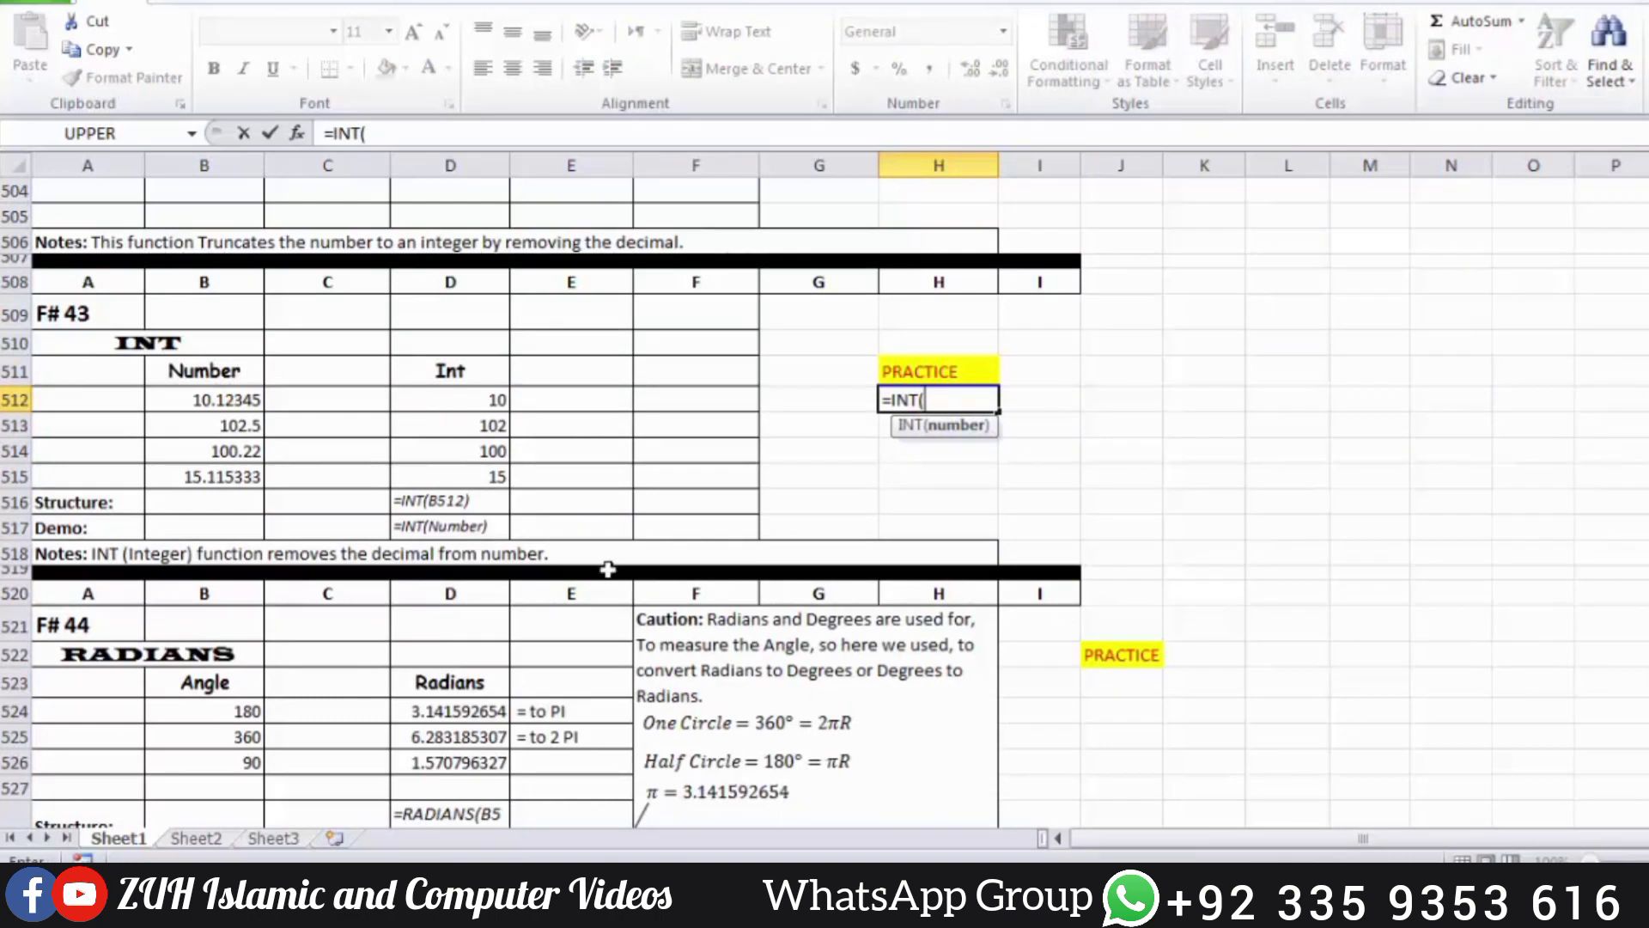
{"action": "left_click", "coordinate": [228, 404]}
{"action": "key", "text": "Return"}
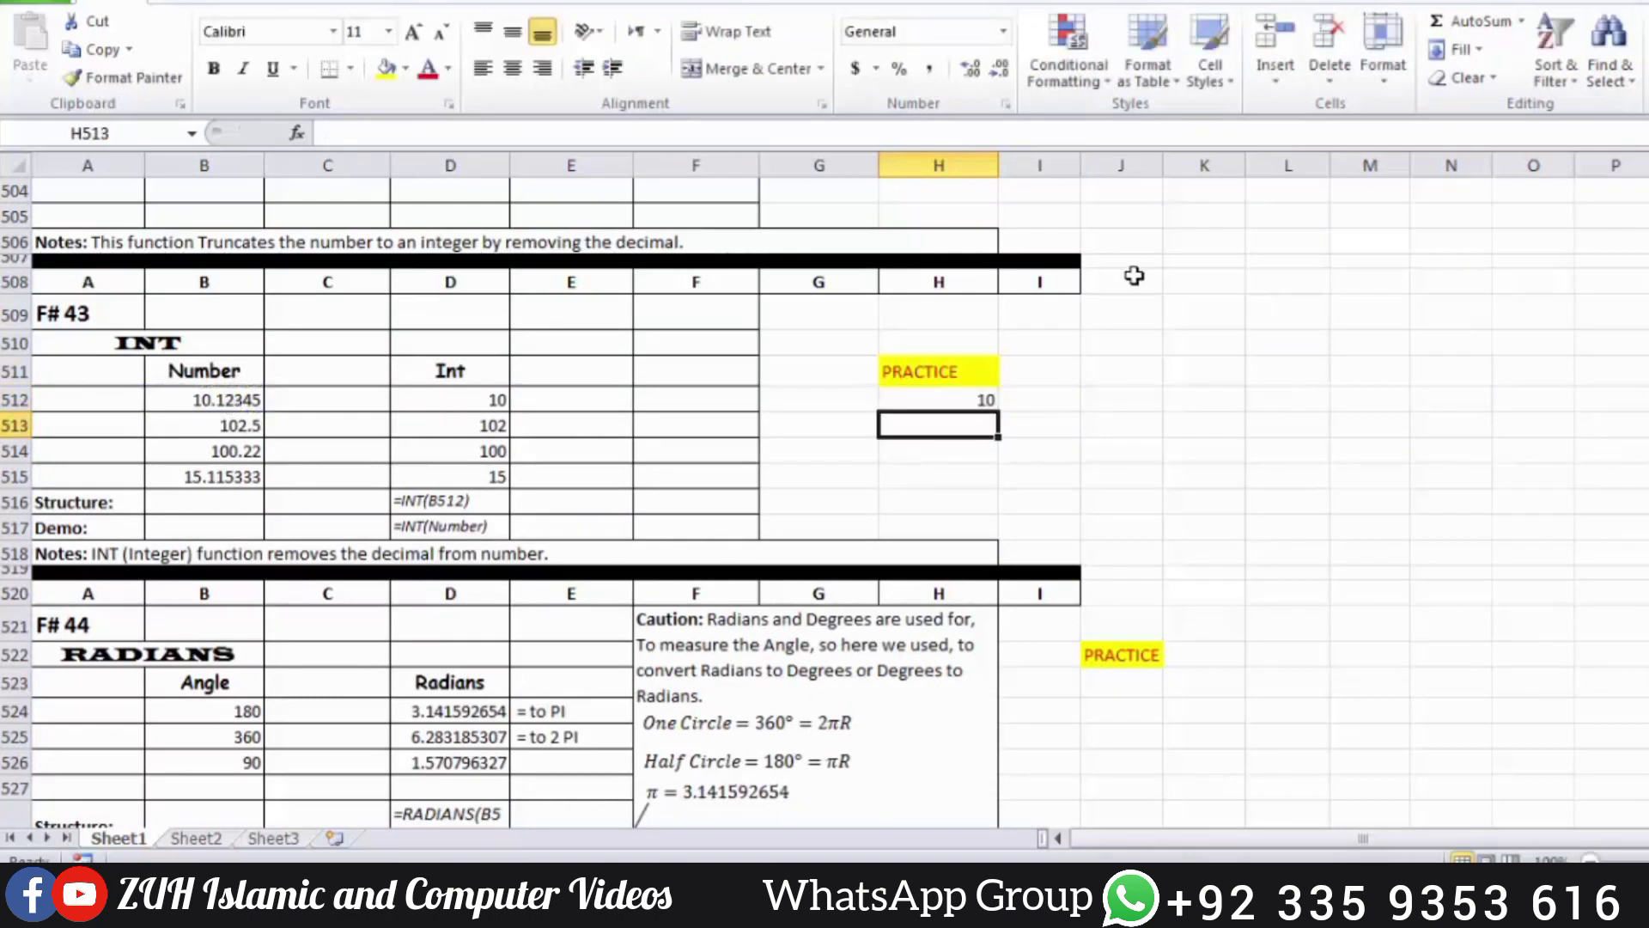
{"action": "left_click_drag", "start_coordinate": [976, 397], "coordinate": [967, 479]}
{"action": "key", "text": "ctrl+d"}
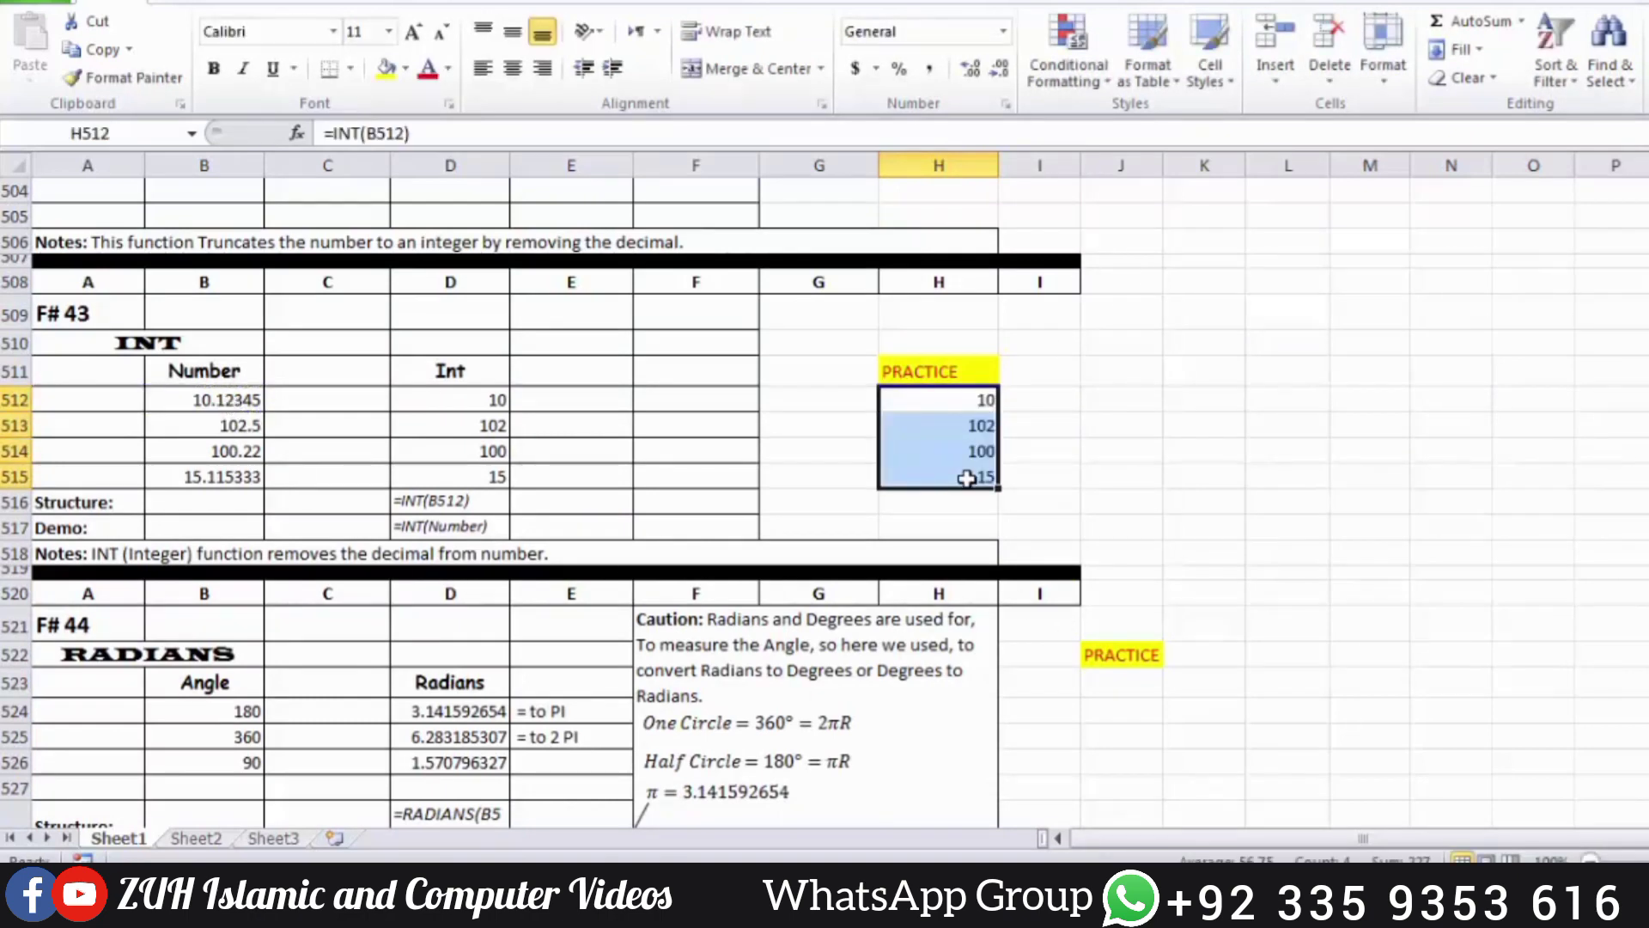
Enter =RADIANS(B524) in practice cell J523 of the F# 44 section.
{"action": "scroll", "coordinate": [967, 478], "scroll_direction": "down", "scroll_amount": 2}
{"action": "left_click", "coordinate": [1102, 528]}
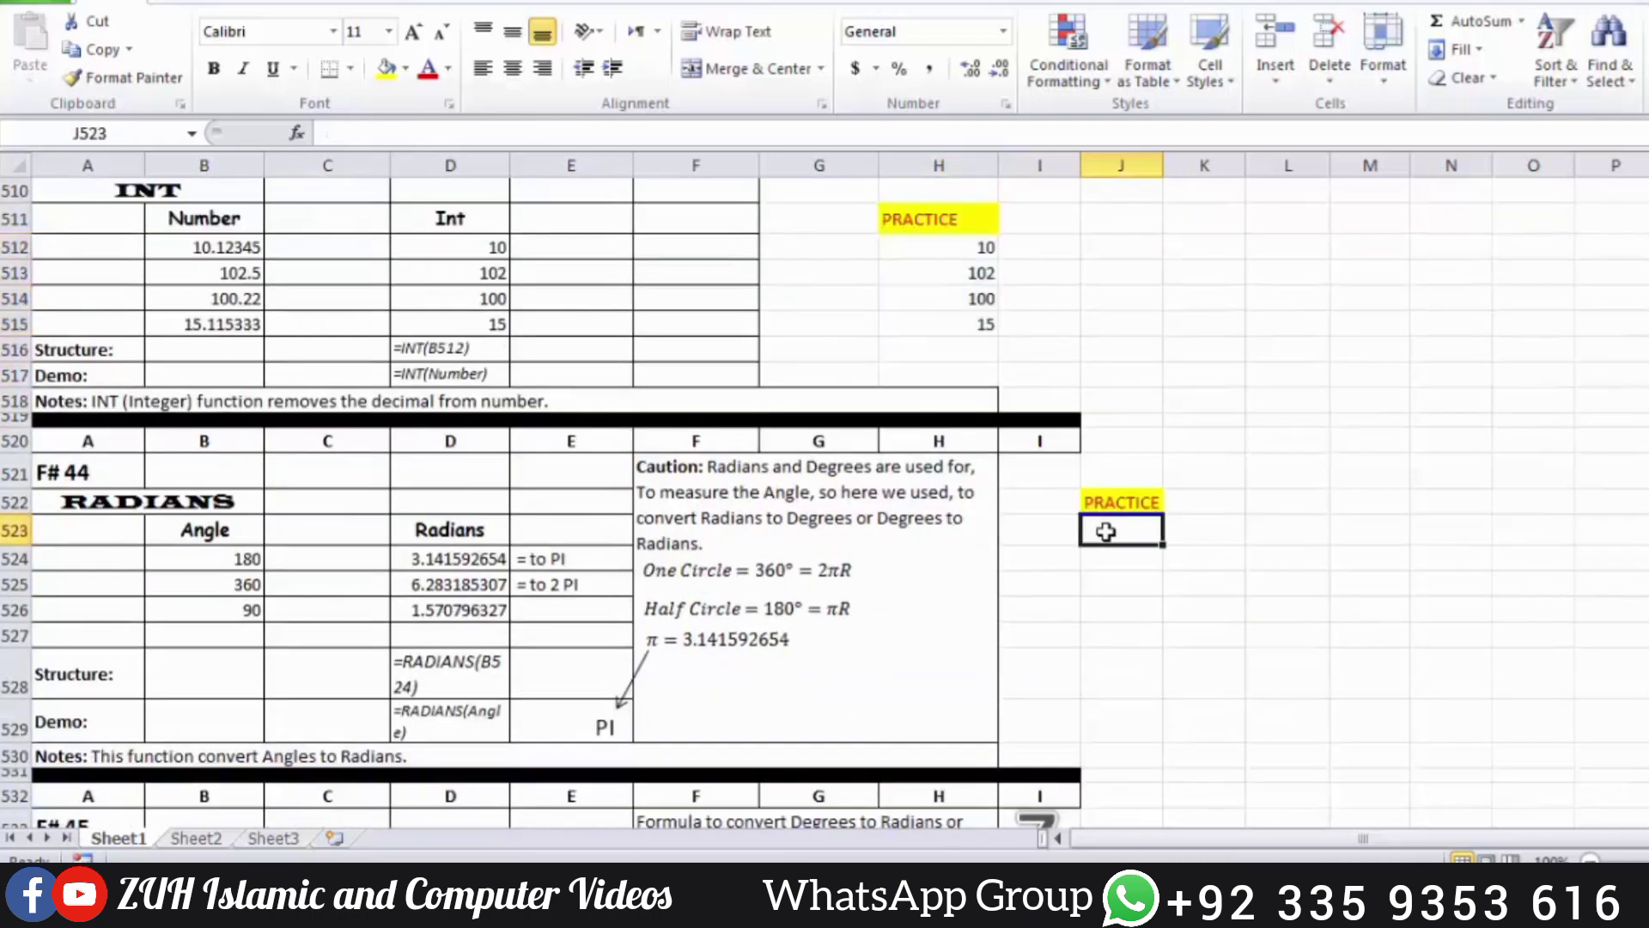
{"action": "type", "text": "=ra"}
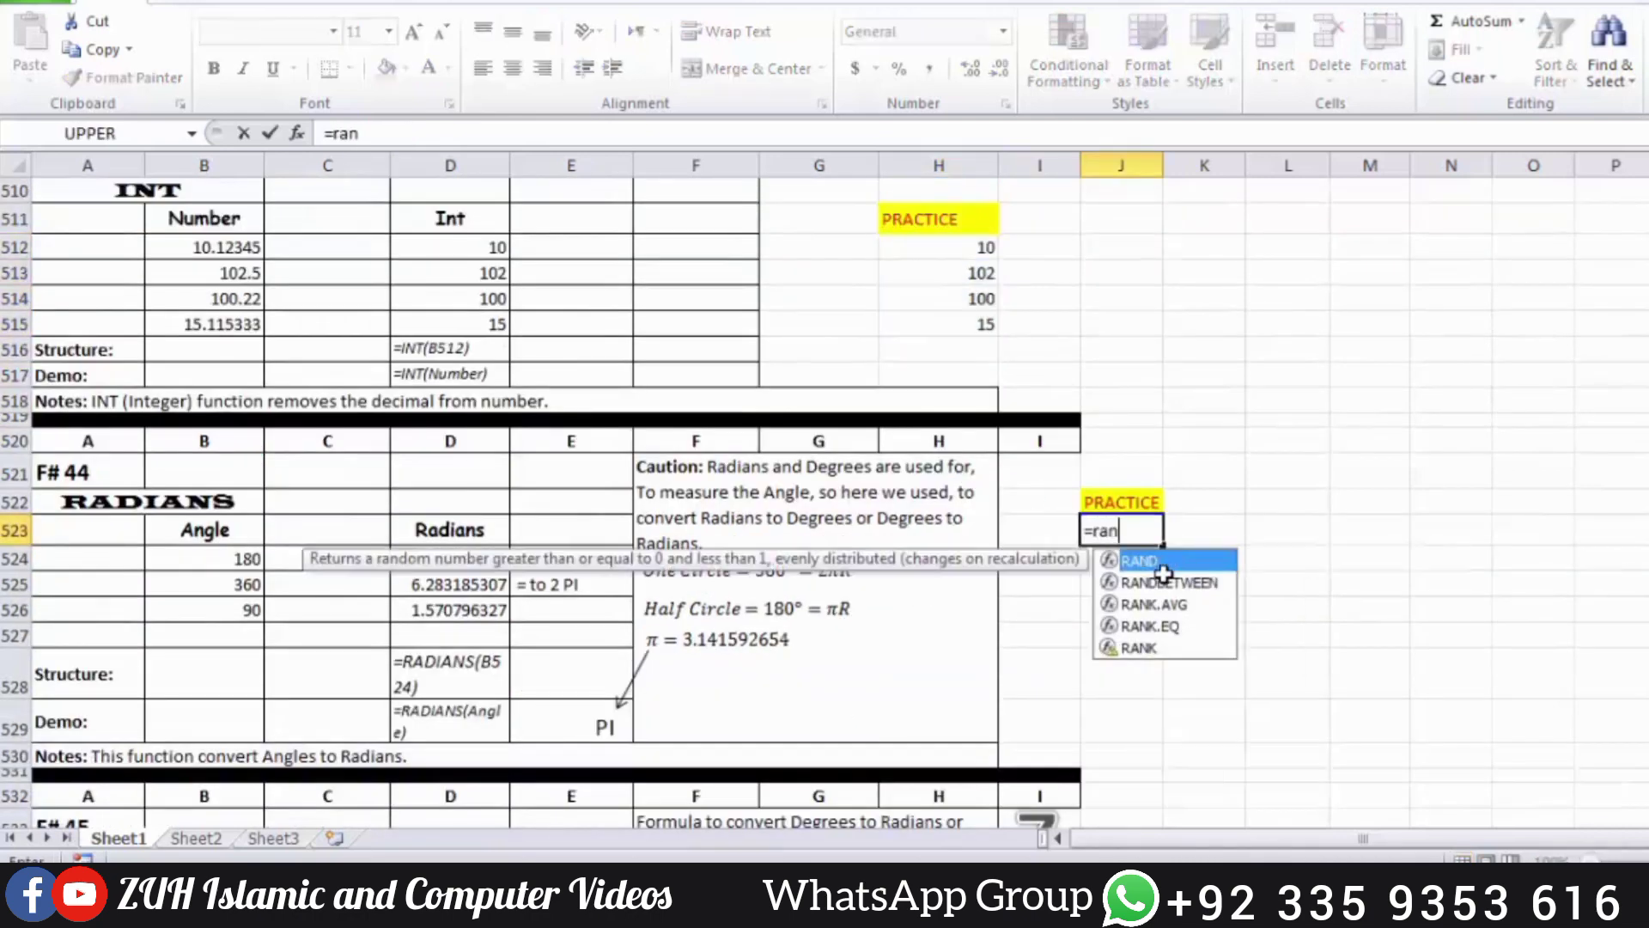
{"action": "key", "text": "BackSpace"}
{"action": "type", "text": "ad"}
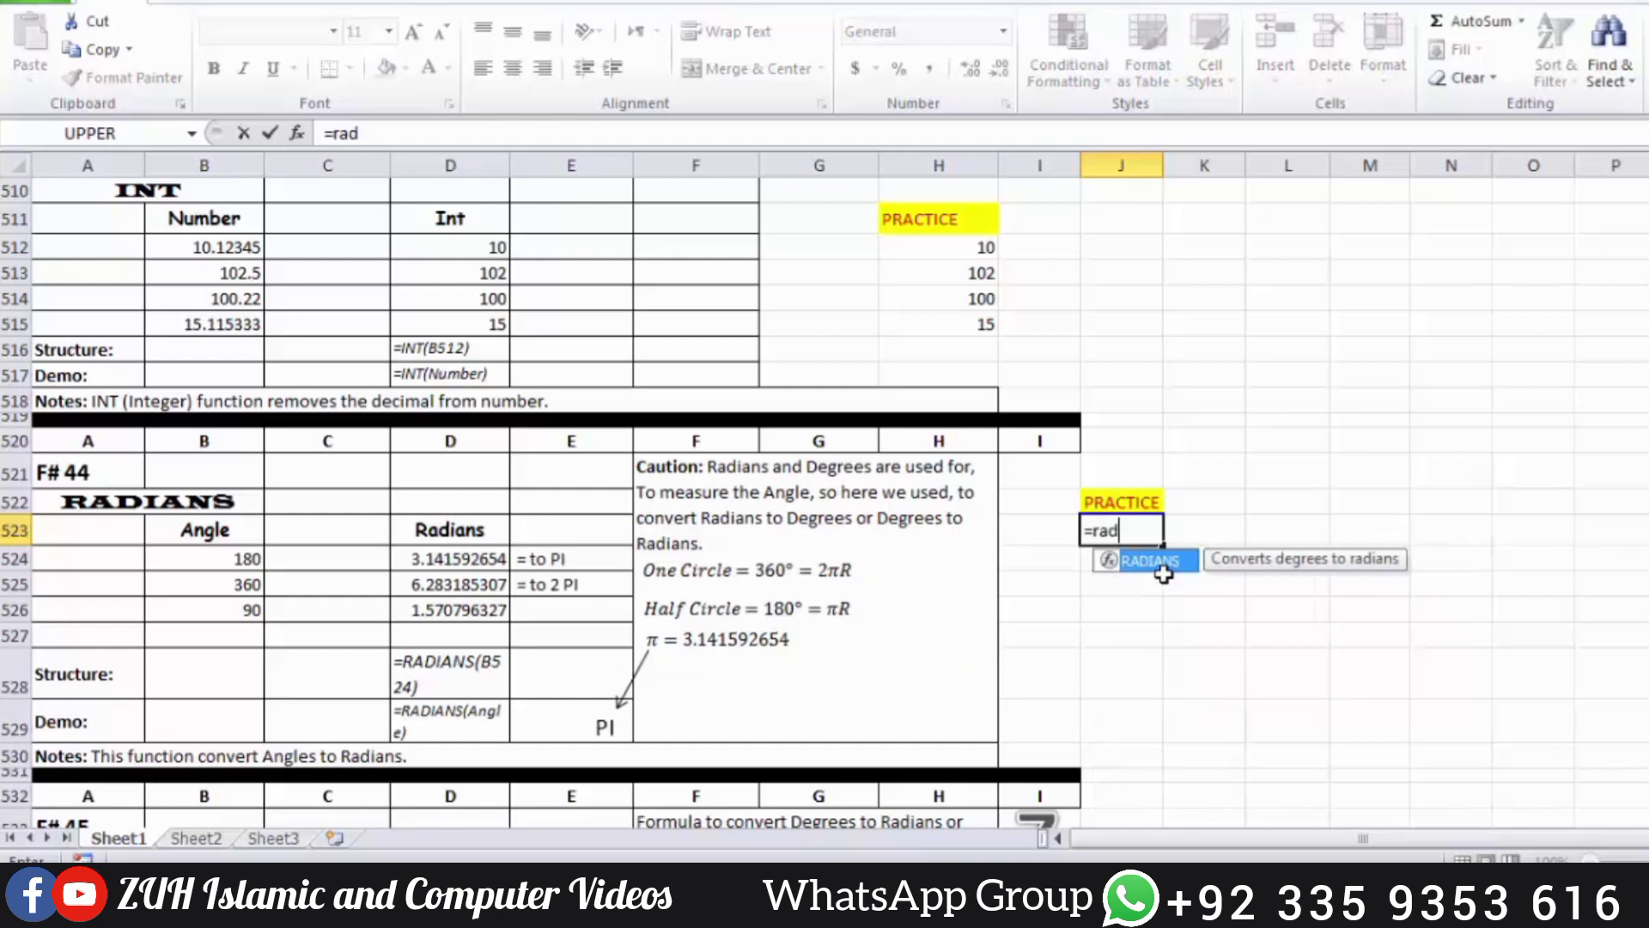
{"action": "key", "text": "Tab"}
{"action": "left_click", "coordinate": [245, 560]}
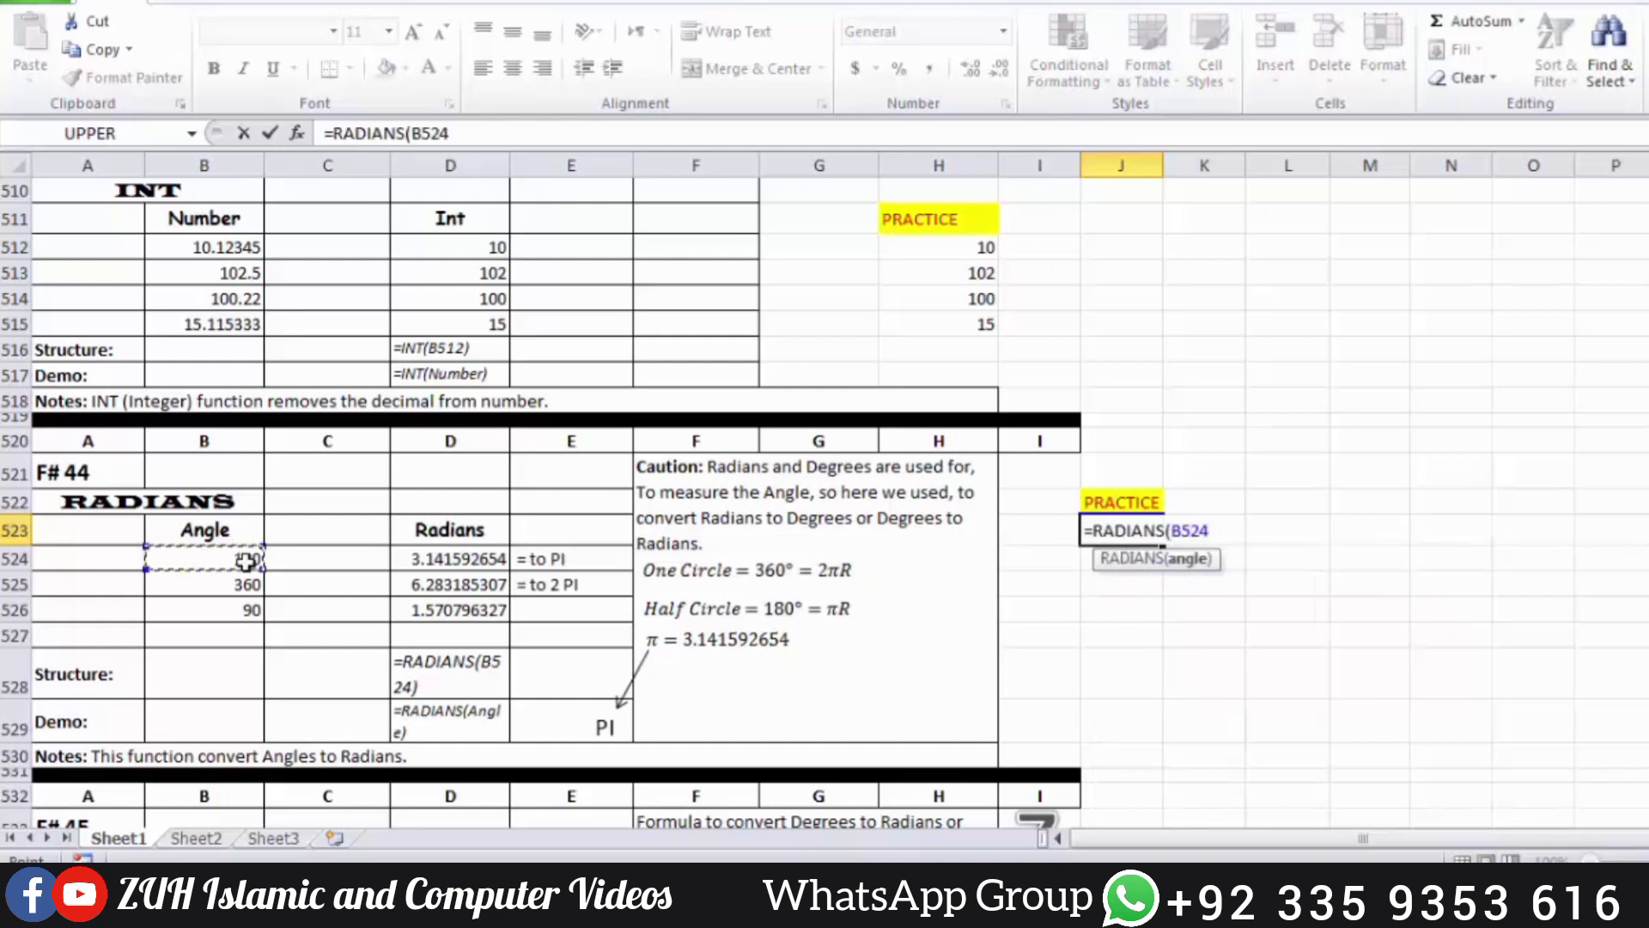
{"action": "key", "text": "Return"}
Enter the PI function in K523, beside the first RADIANS practice formula.
{"action": "left_click", "coordinate": [1191, 528]}
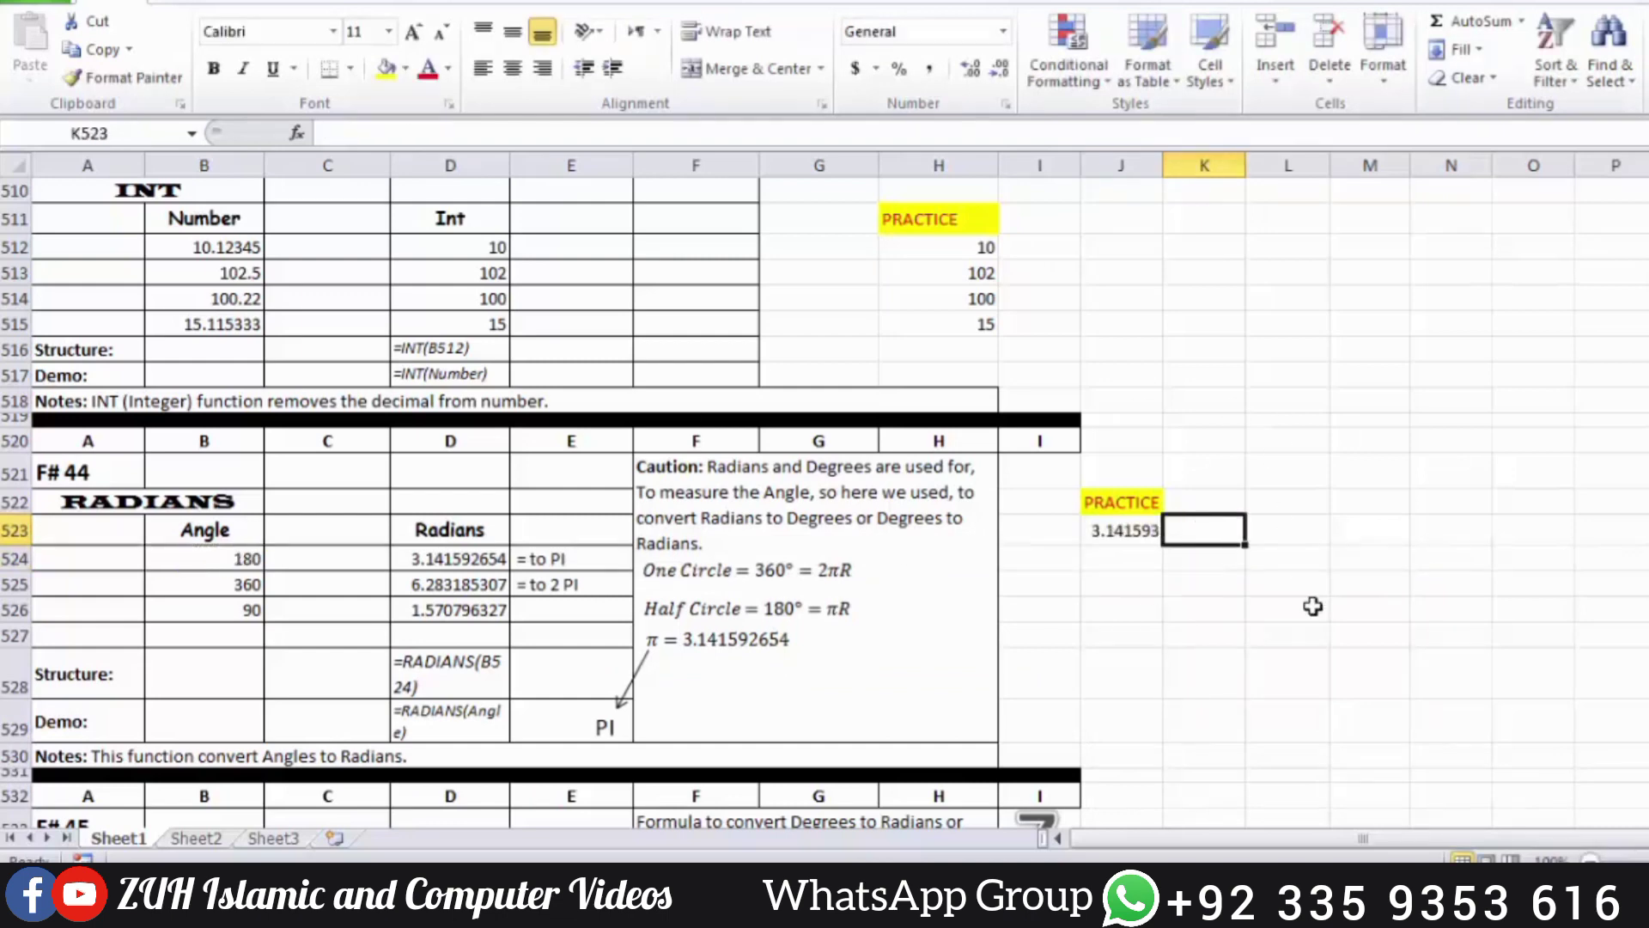
{"action": "type", "text": "=pi"}
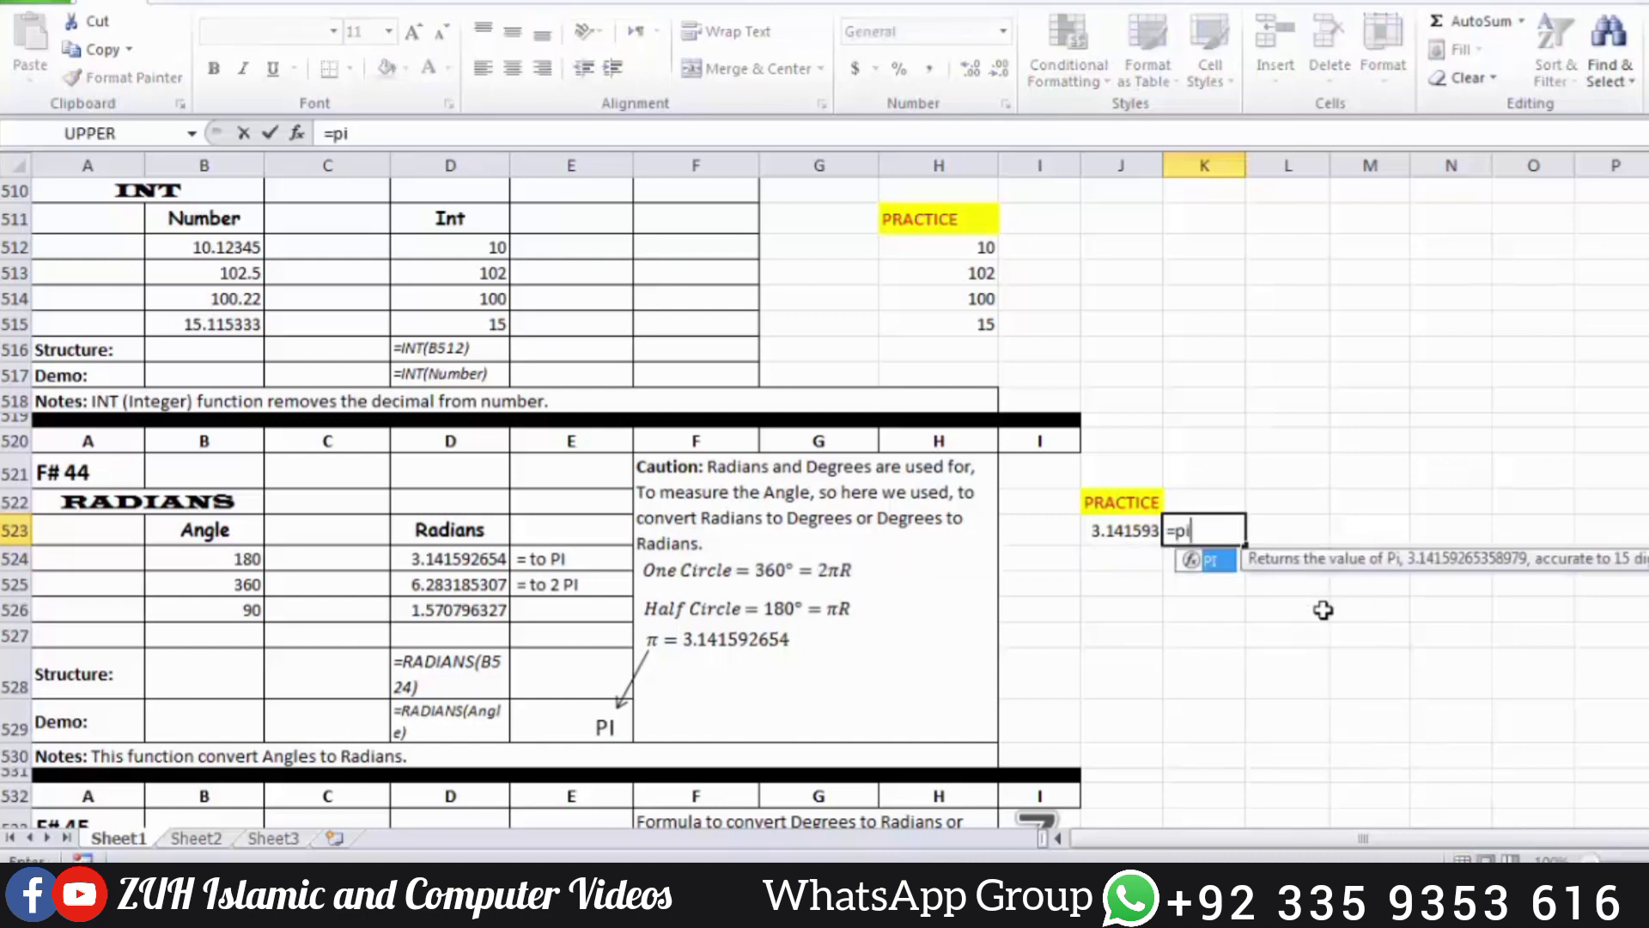
{"action": "key", "text": "Tab"}
{"action": "key", "text": "Return"}
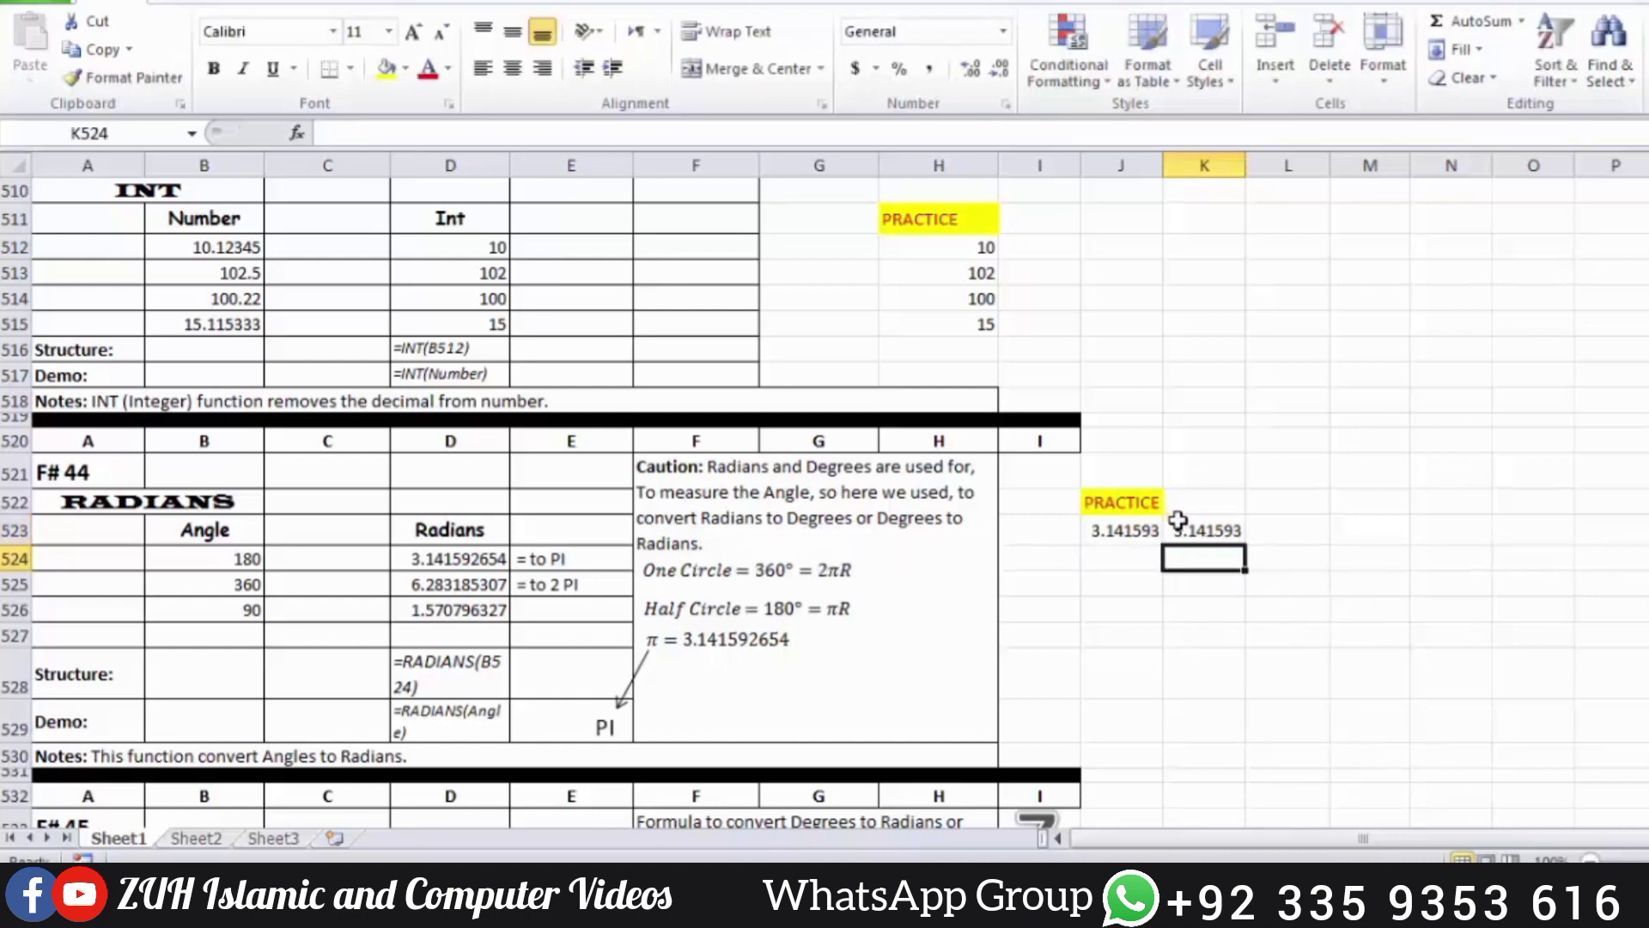
Enter a RADIANS formula for the 360 angle in B525 in cell J524, dismissing the Windows color scheme prompt.
{"action": "left_click", "coordinate": [1126, 556]}
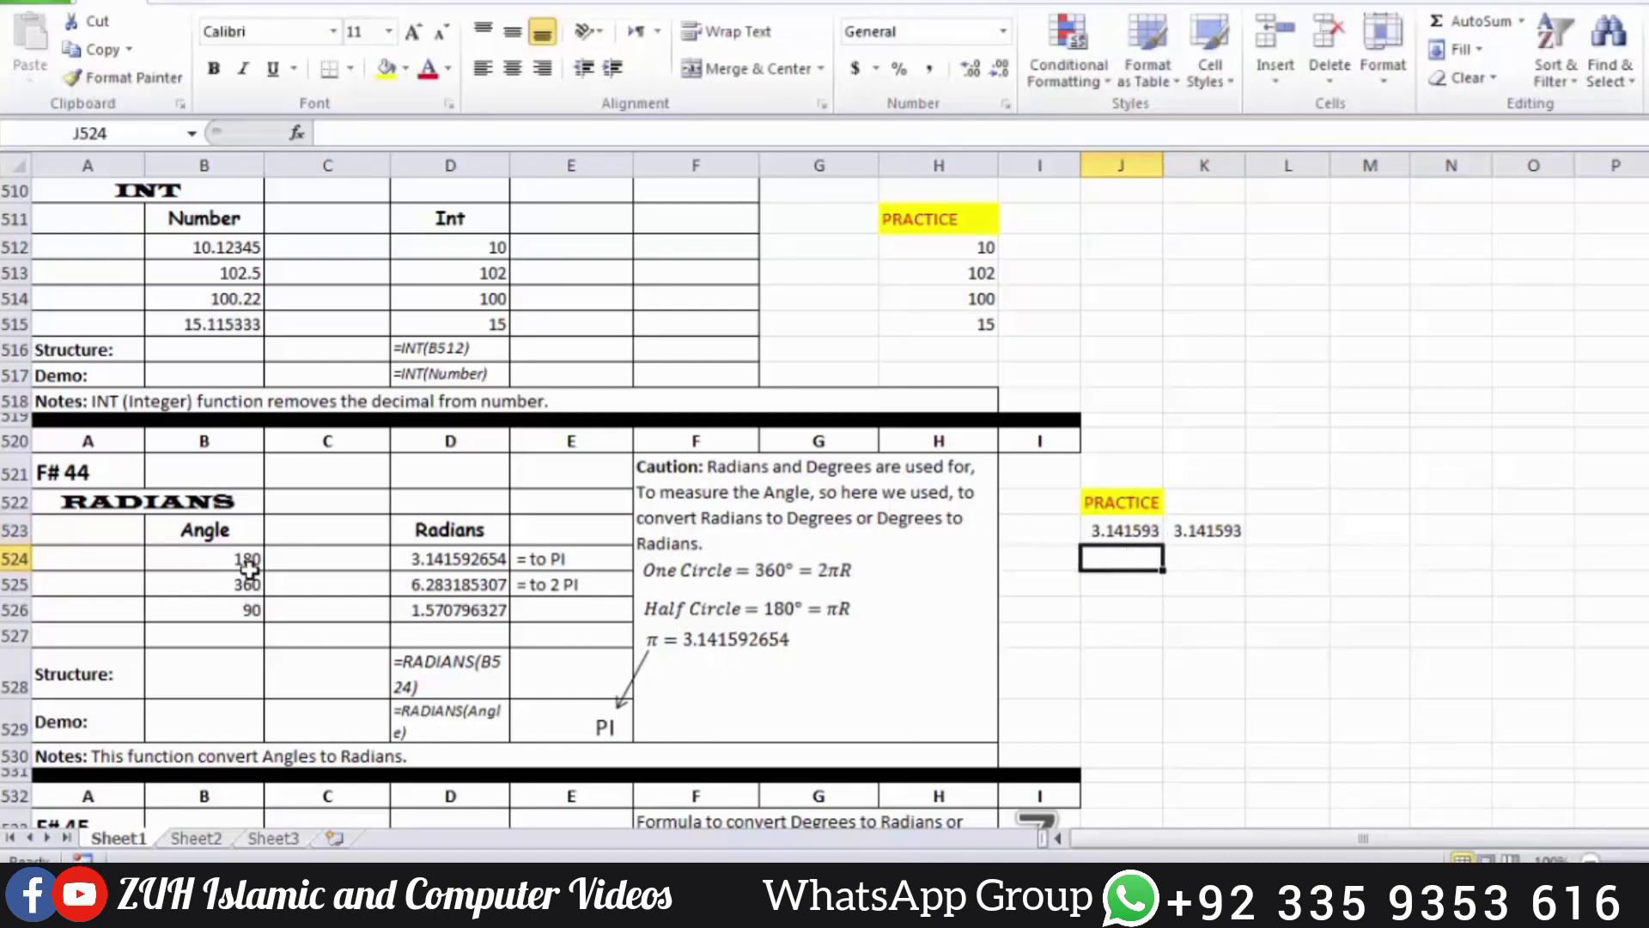
{"action": "type", "text": "="}
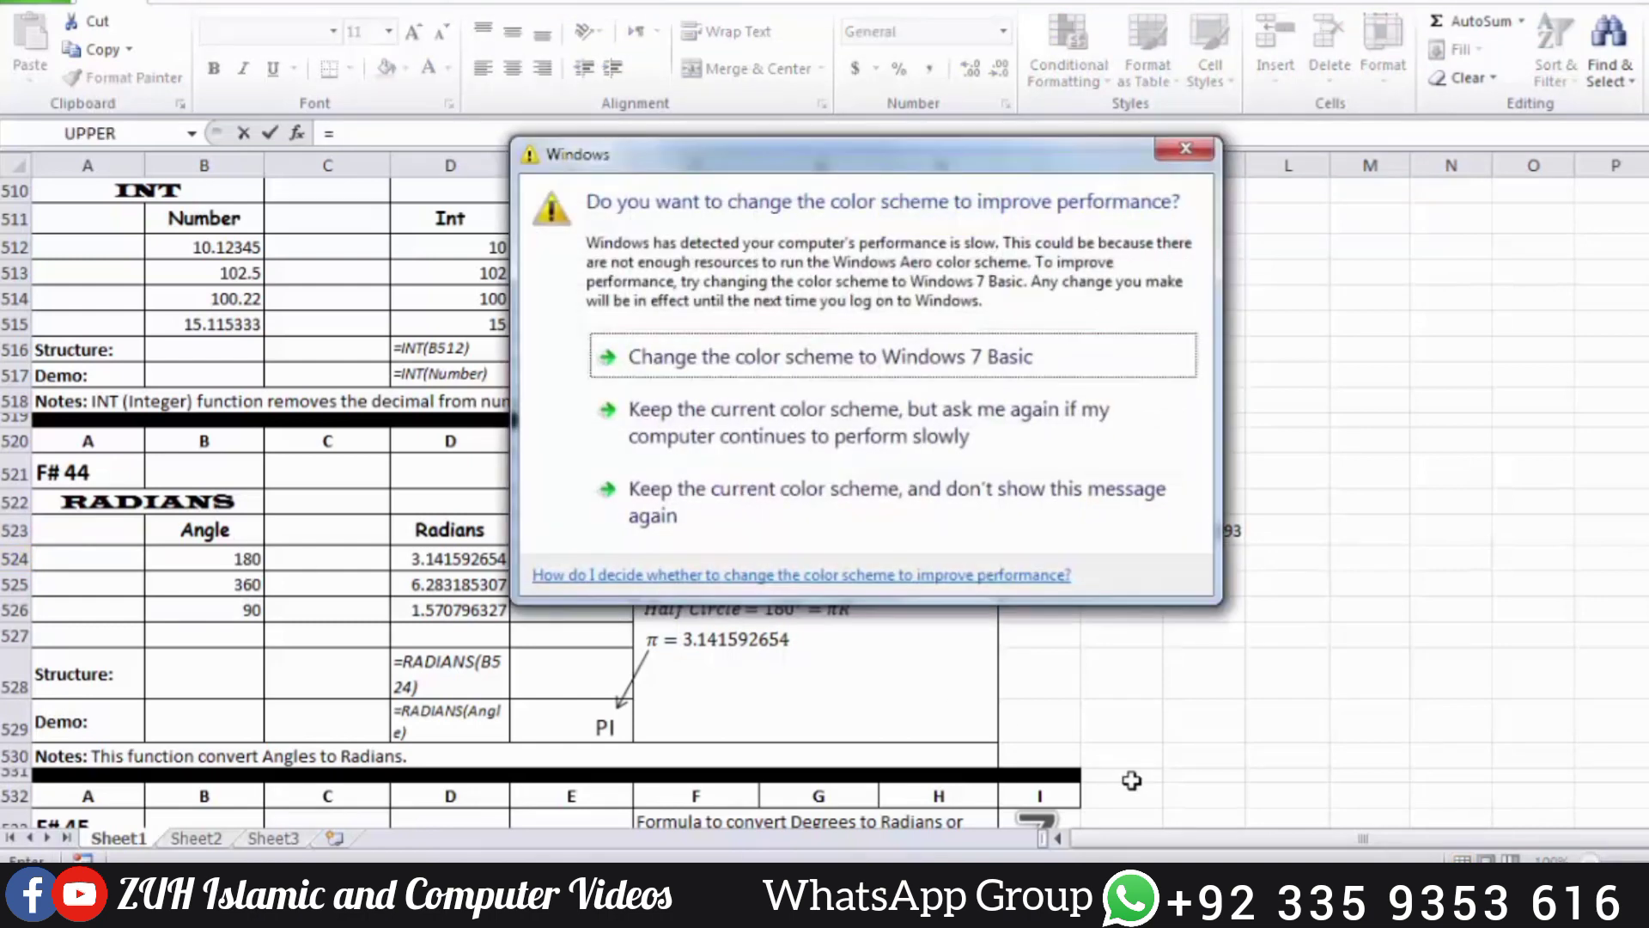
{"action": "key", "text": "Escape"}
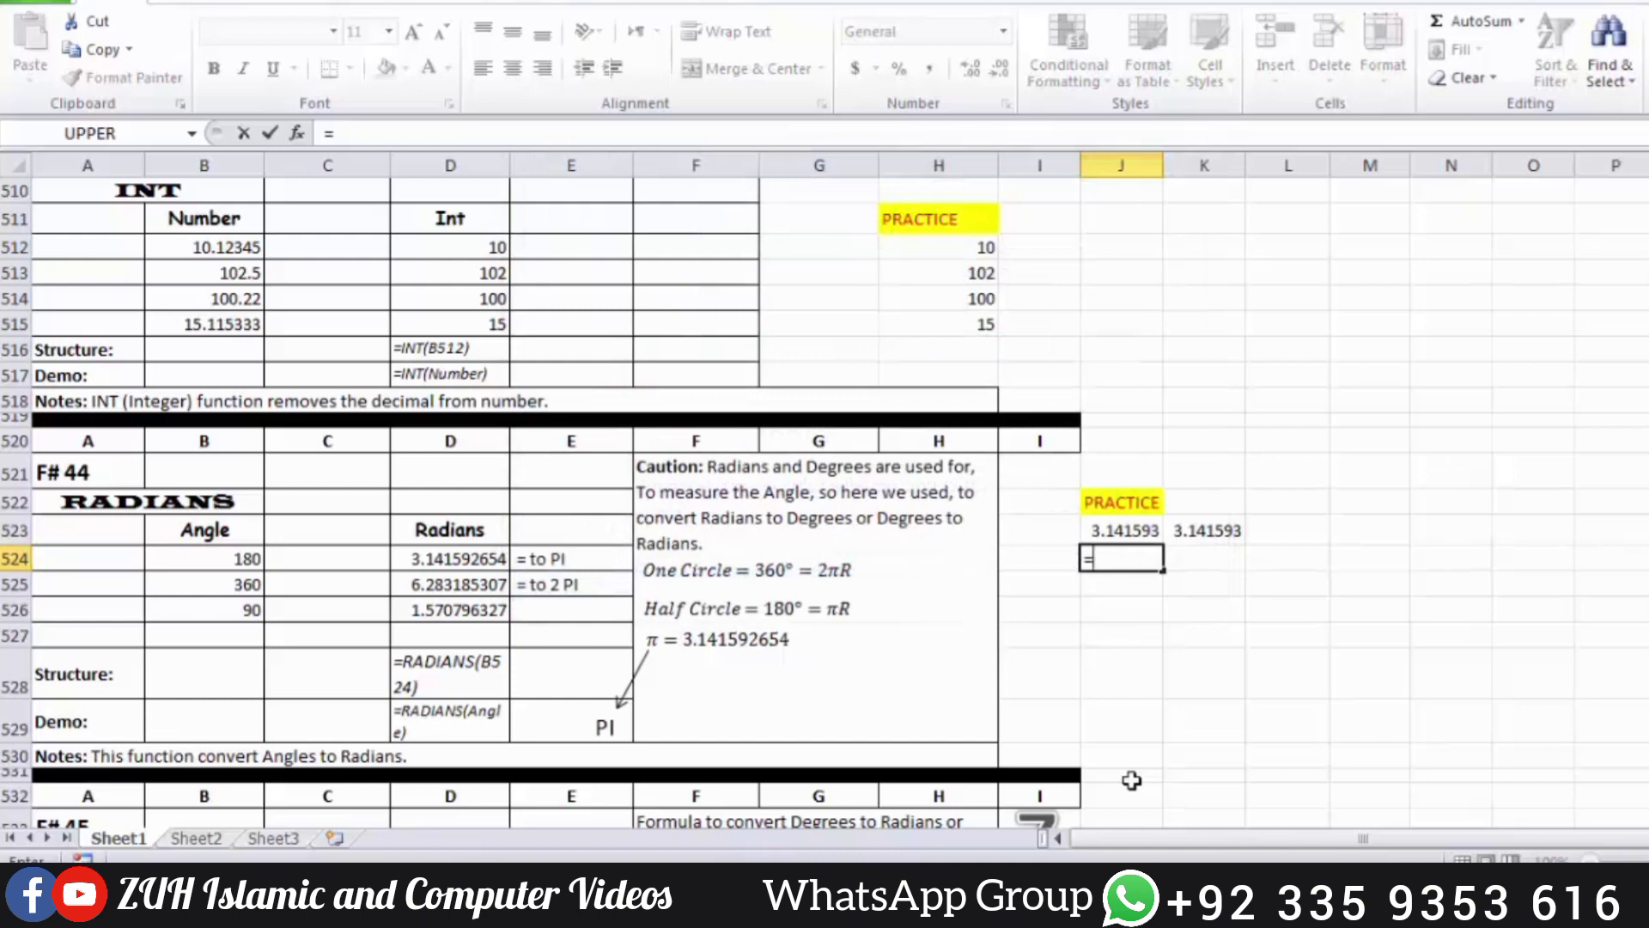
{"action": "type", "text": "rand"}
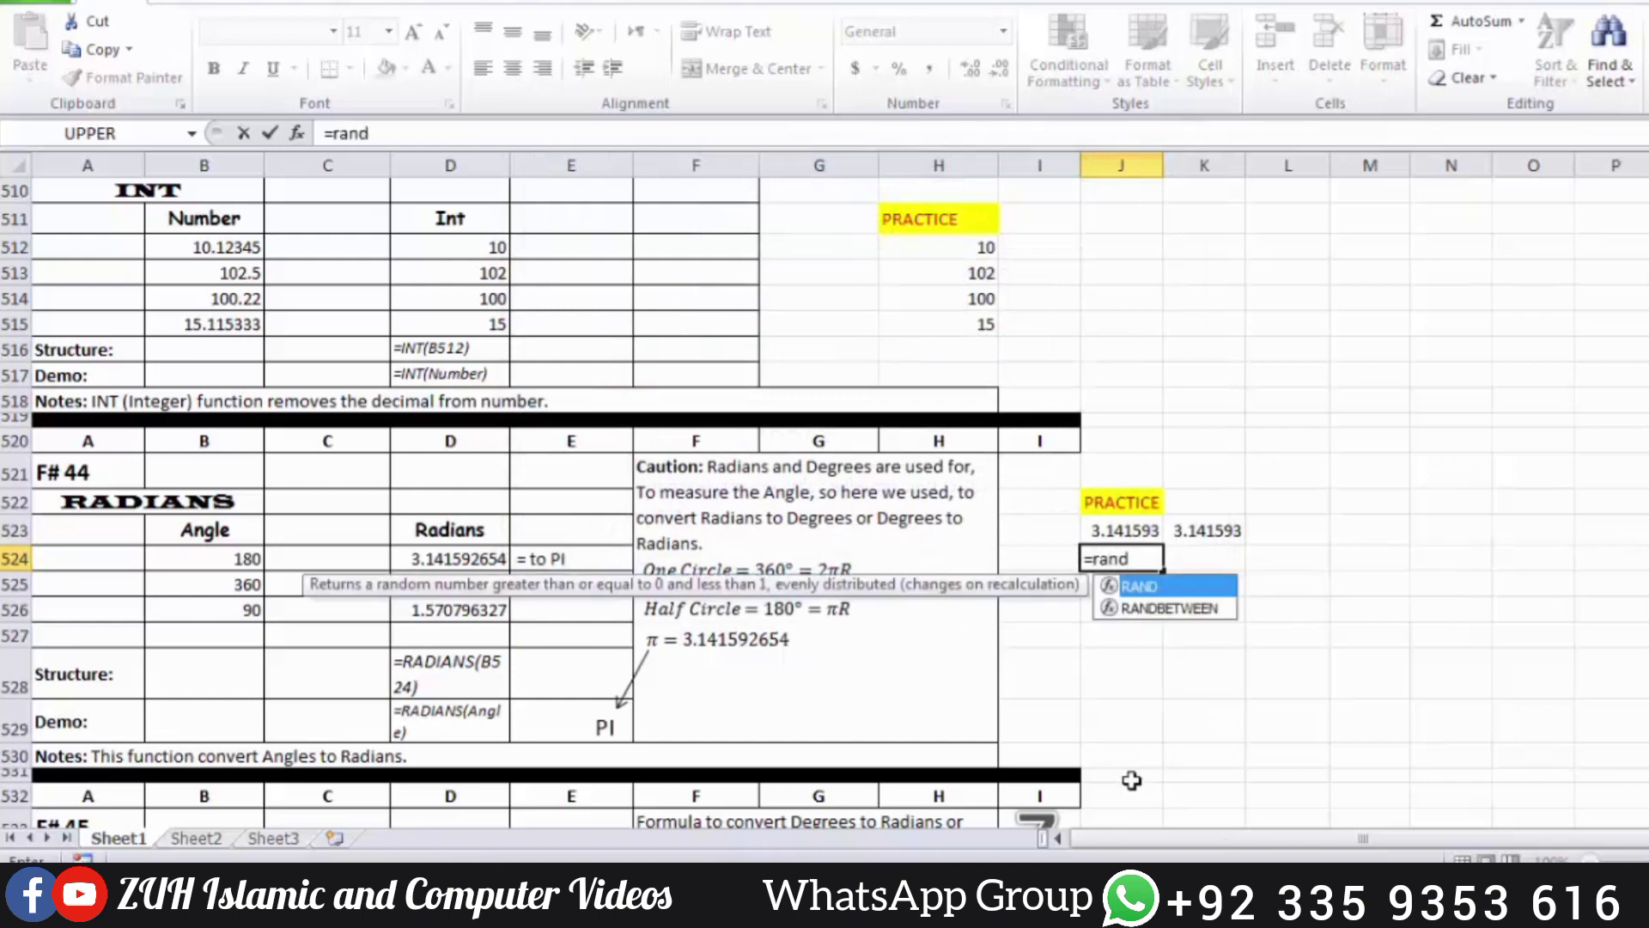
{"action": "key", "text": "BackSpace"}
{"action": "key", "text": "BackSpace"}
{"action": "type", "text": "da"}
{"action": "key", "text": "BackSpace"}
{"action": "type", "text": "i"}
{"action": "key", "text": "Tab"}
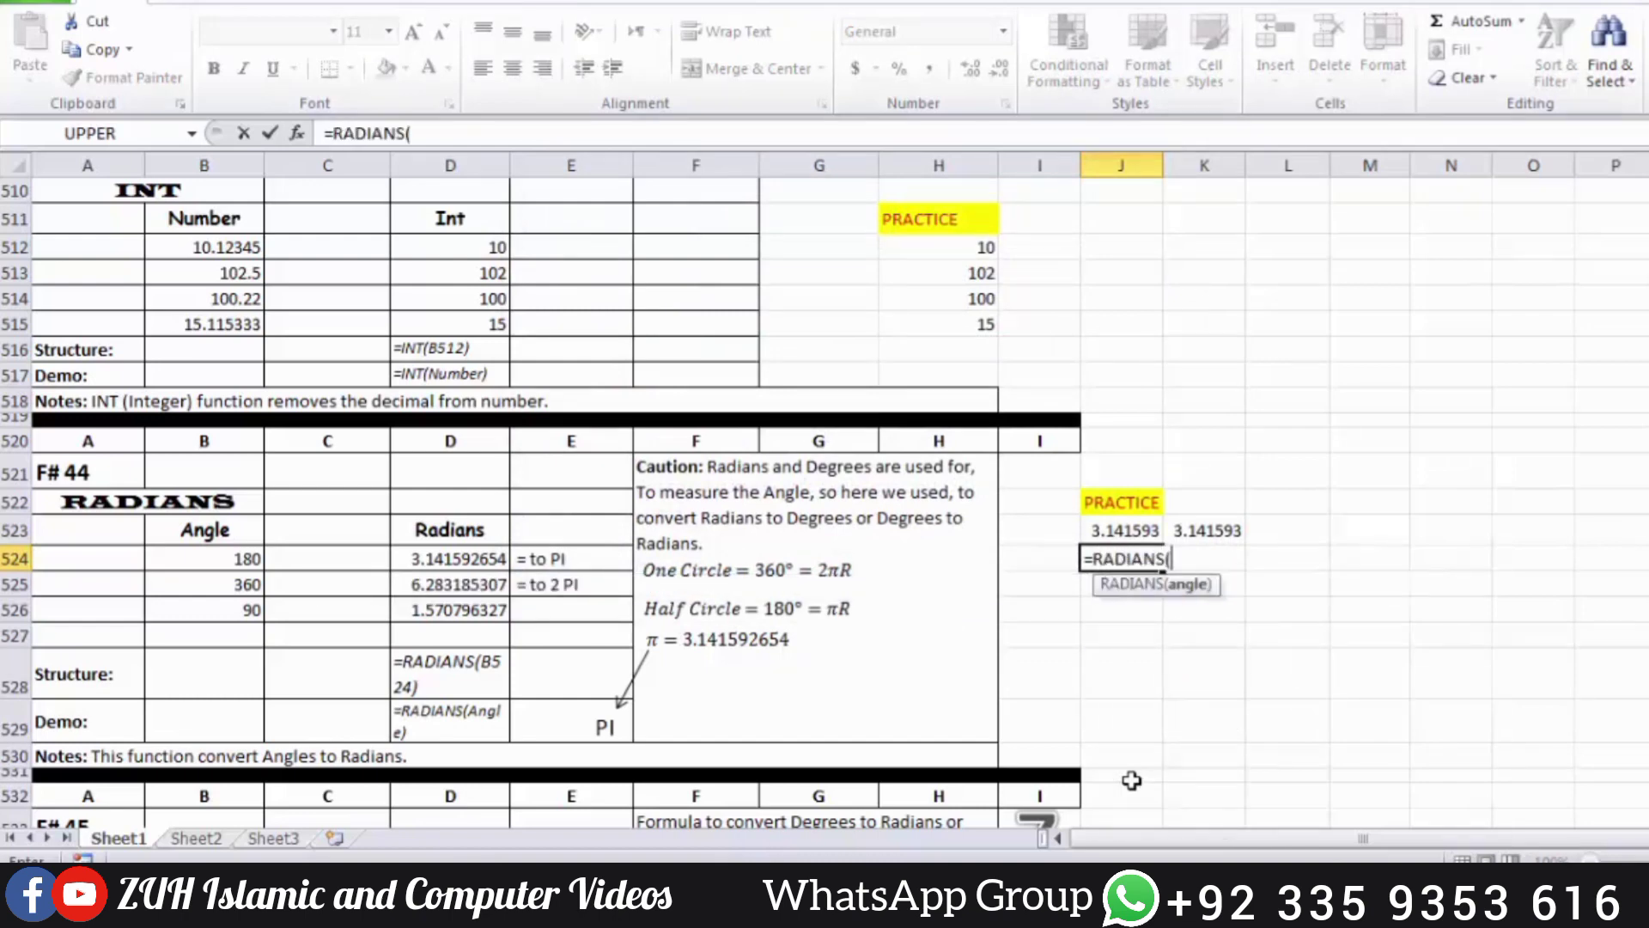
{"action": "left_click", "coordinate": [246, 584]}
{"action": "key", "text": "Return"}
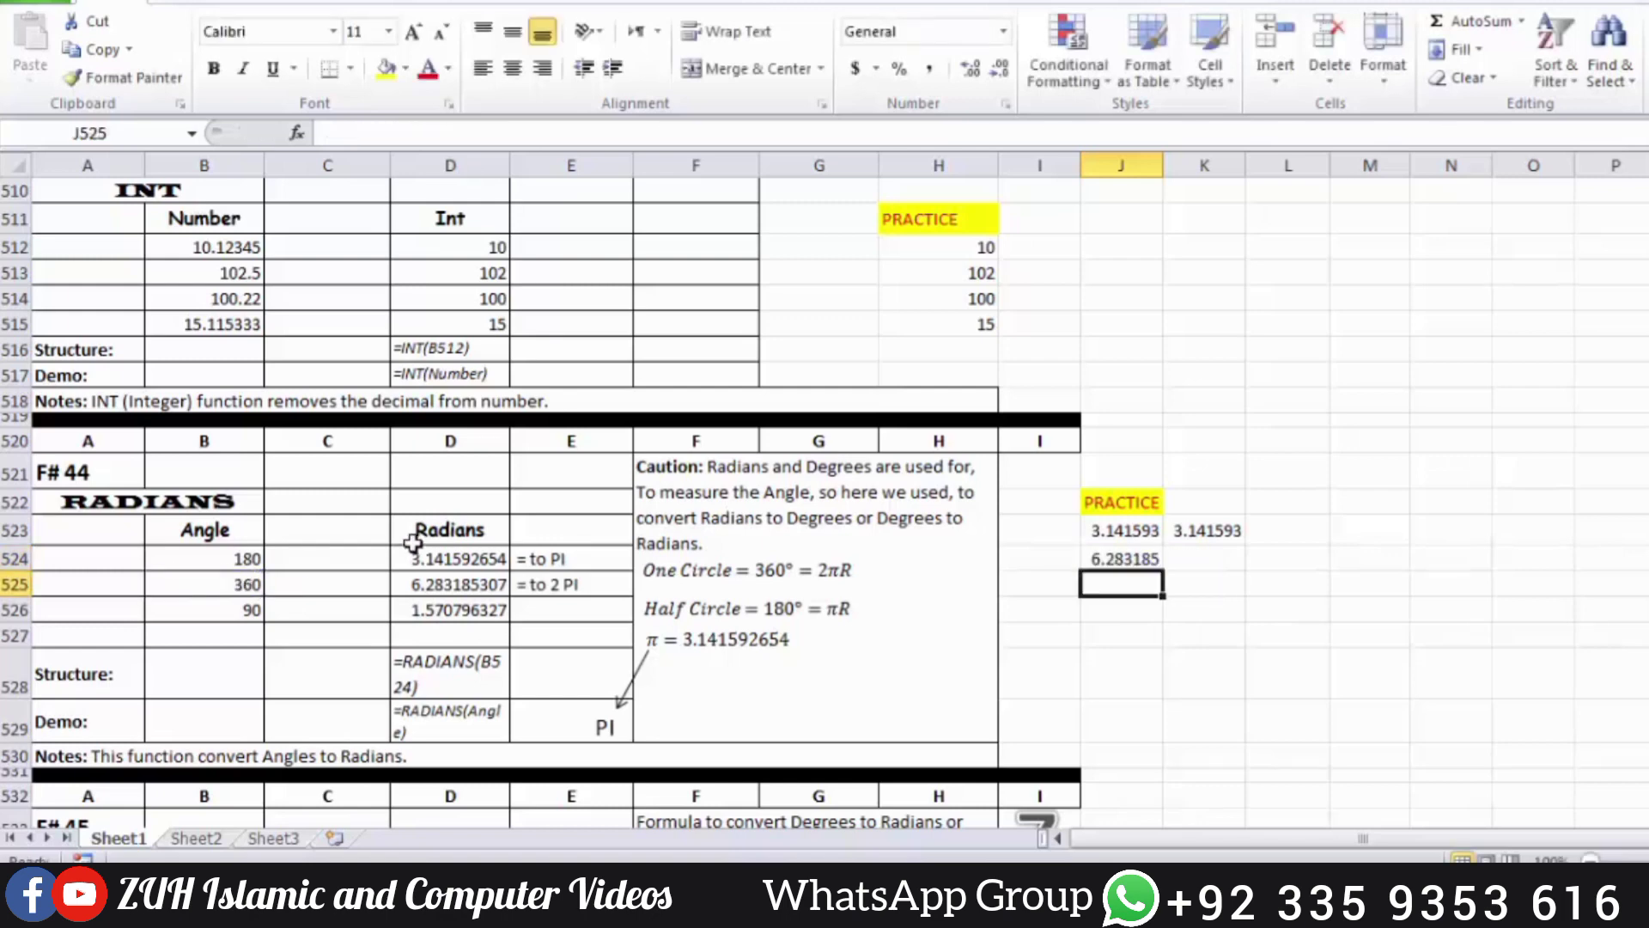
Fill the RADIANS formula from J524 down into J525.
{"action": "mouse_move", "coordinate": [1124, 559]}
{"action": "left_mouse_down"}
{"action": "mouse_move", "coordinate": [1128, 599]}
{"action": "mouse_move", "coordinate": [1130, 586]}
{"action": "left_mouse_up"}
{"action": "key", "text": "ctrl+d"}
{"action": "left_click", "coordinate": [1132, 584]}
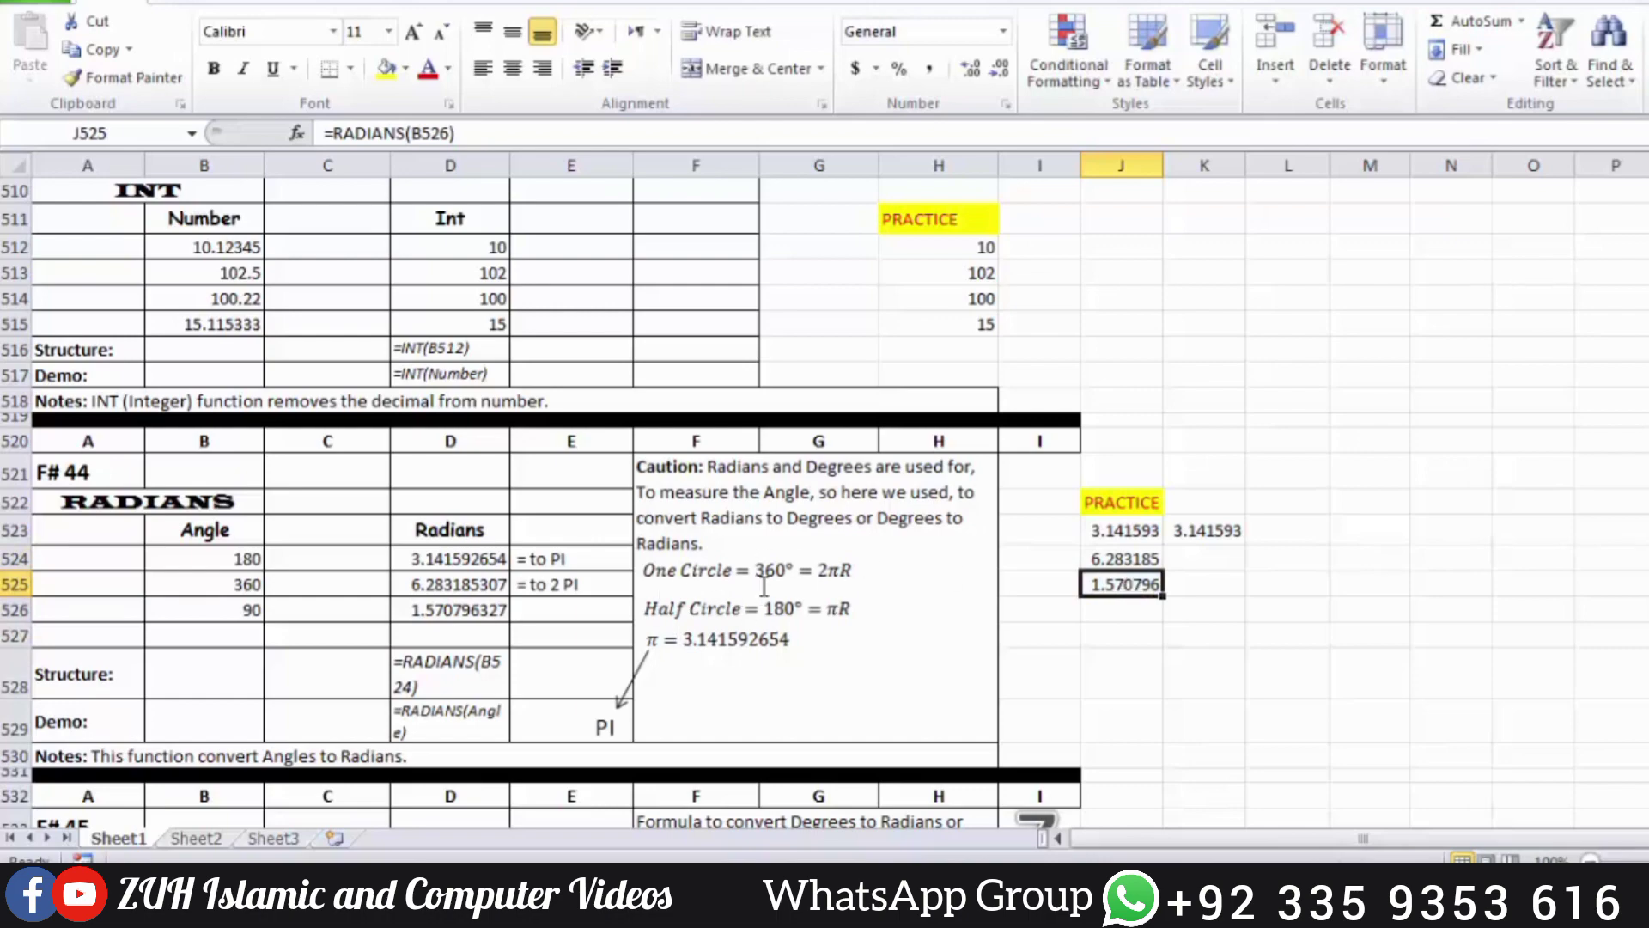
Enter =DEGREES(K523) in practice cell J536 of the F# 45 section.
{"action": "scroll", "coordinate": [764, 587], "scroll_direction": "down", "scroll_amount": 5}
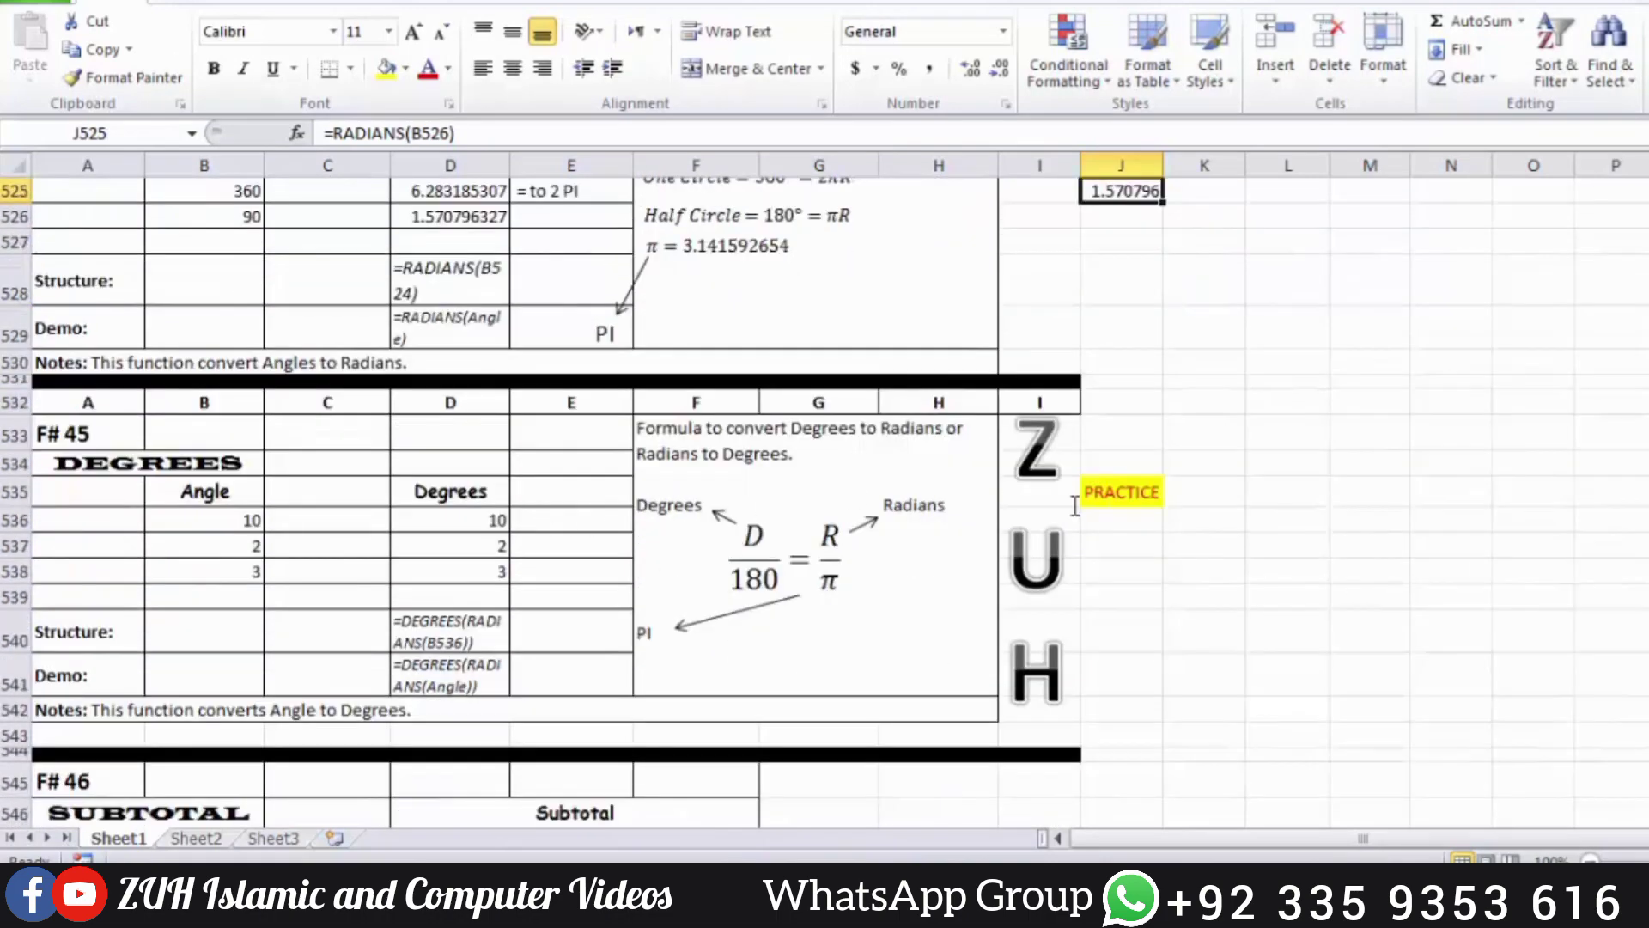
{"action": "left_click", "coordinate": [1134, 516]}
{"action": "type", "text": "=d"}
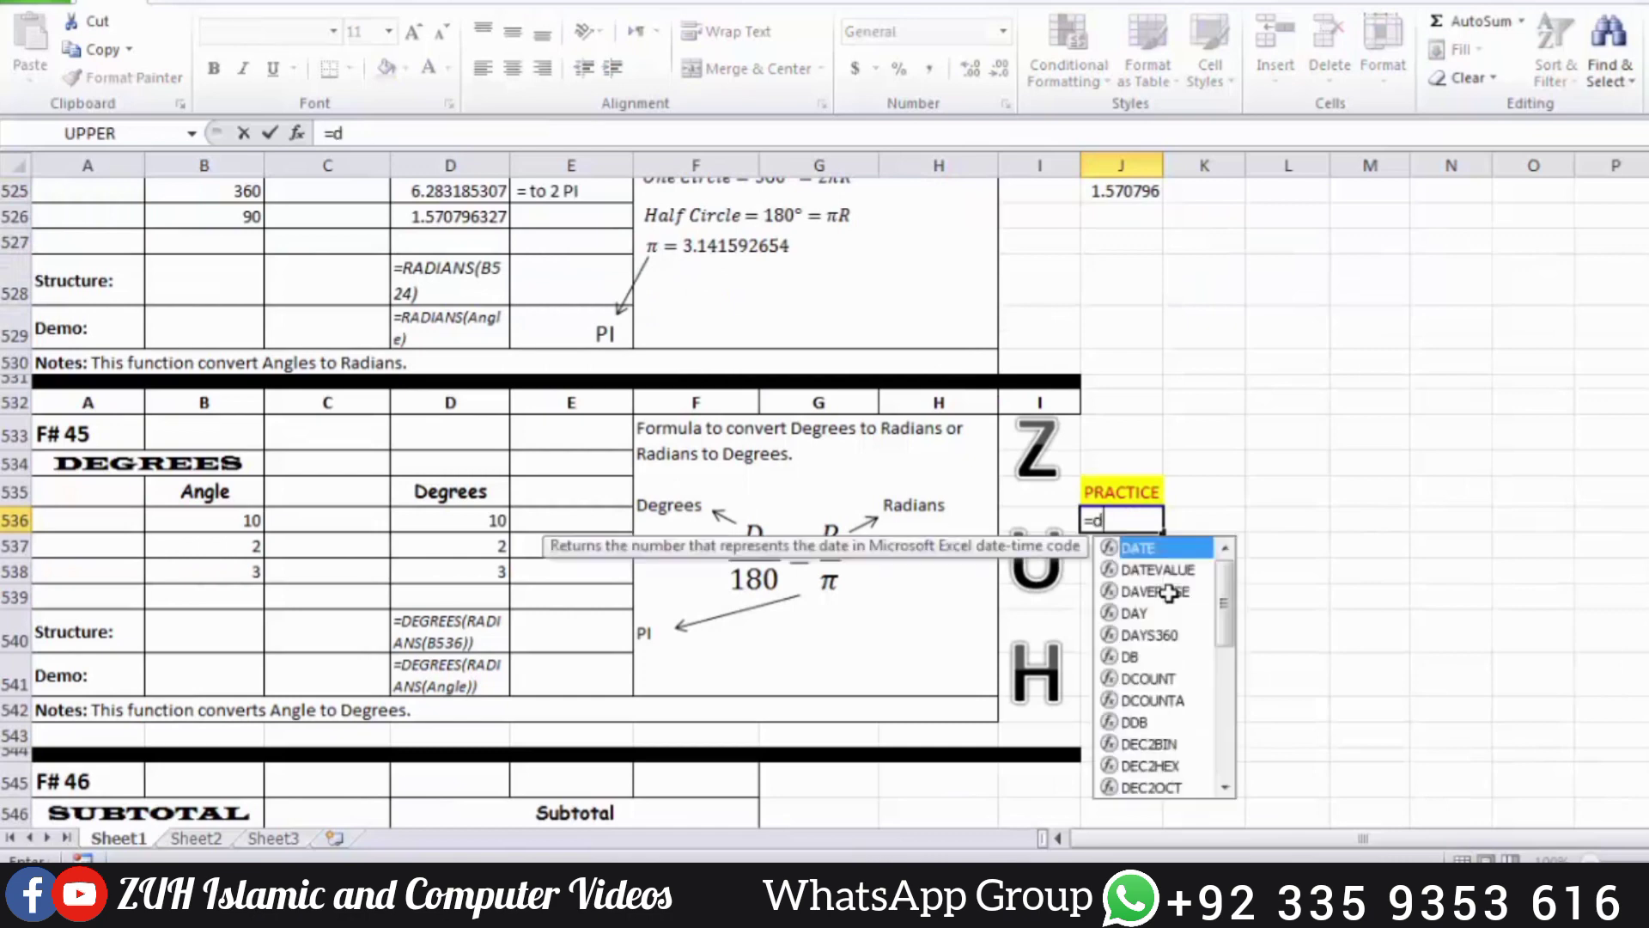
{"action": "type", "text": "eg"}
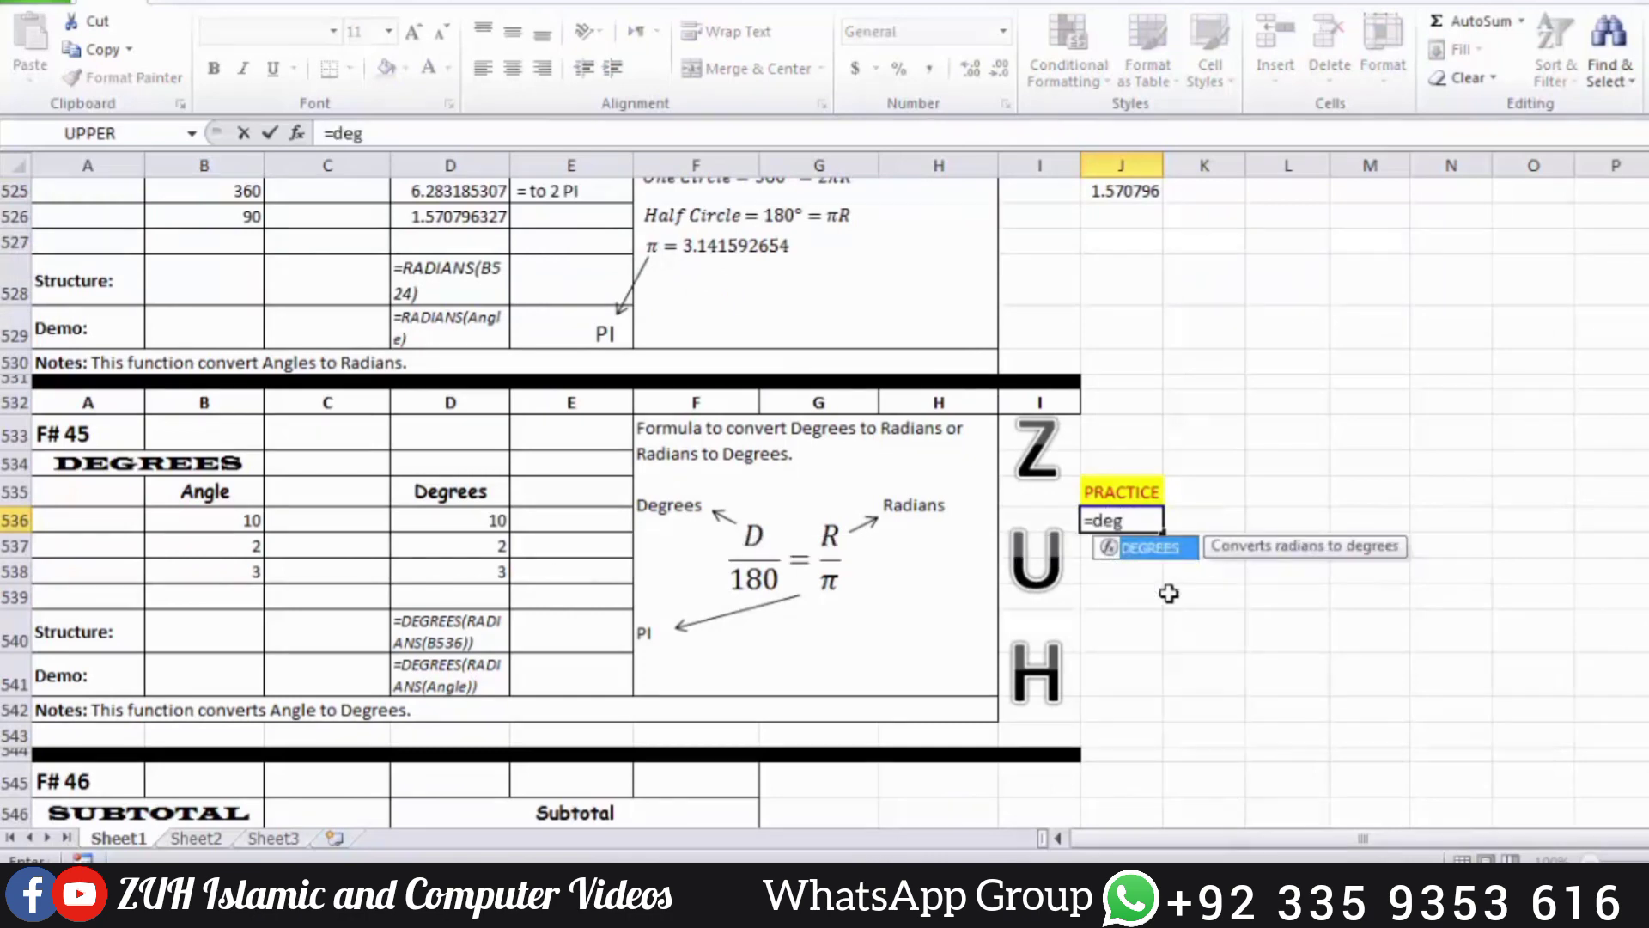
{"action": "key", "text": "Tab"}
{"action": "scroll", "coordinate": [1168, 593], "scroll_direction": "up", "scroll_amount": 2}
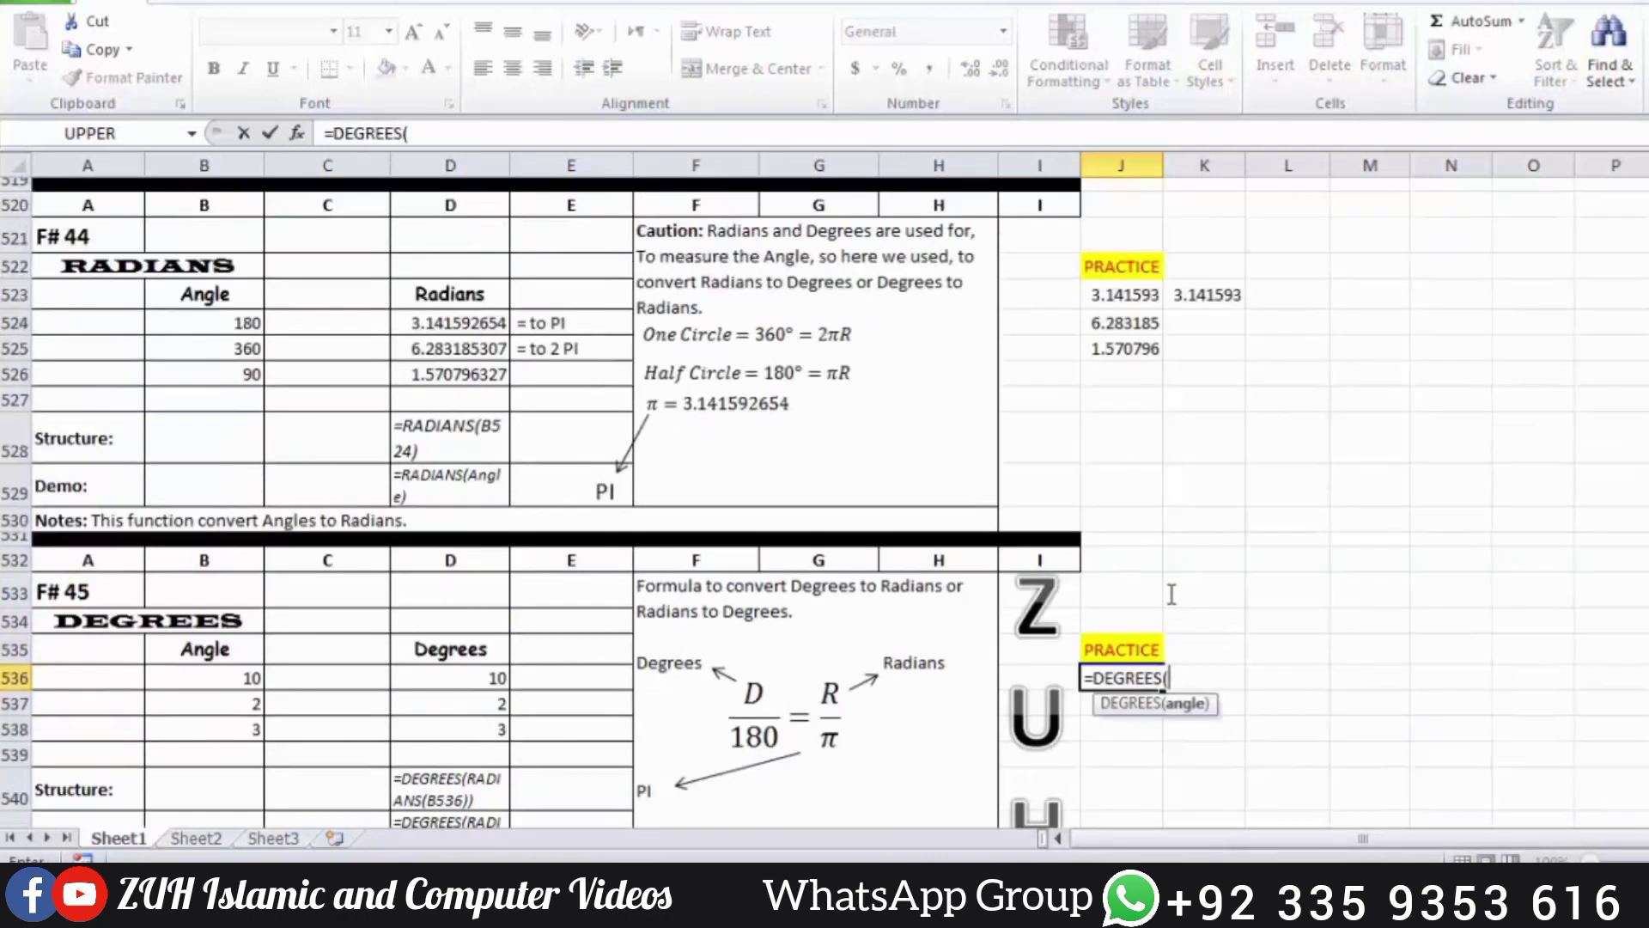
{"action": "left_click", "coordinate": [1194, 296]}
{"action": "key", "text": "Return"}
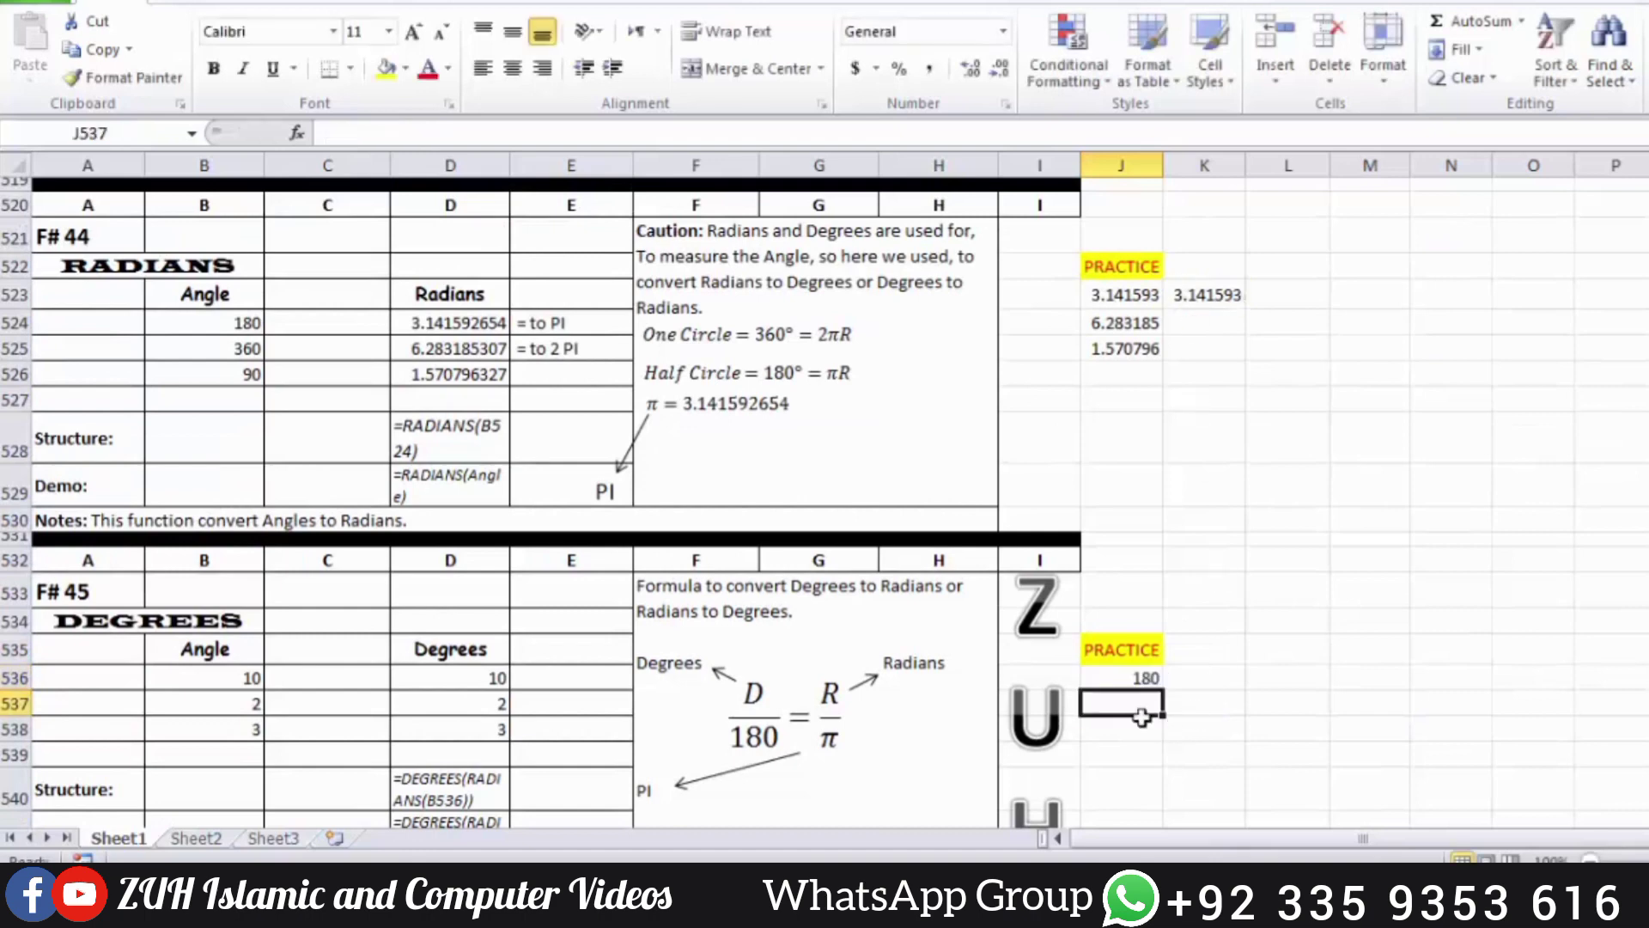
{"action": "left_click", "coordinate": [1128, 680]}
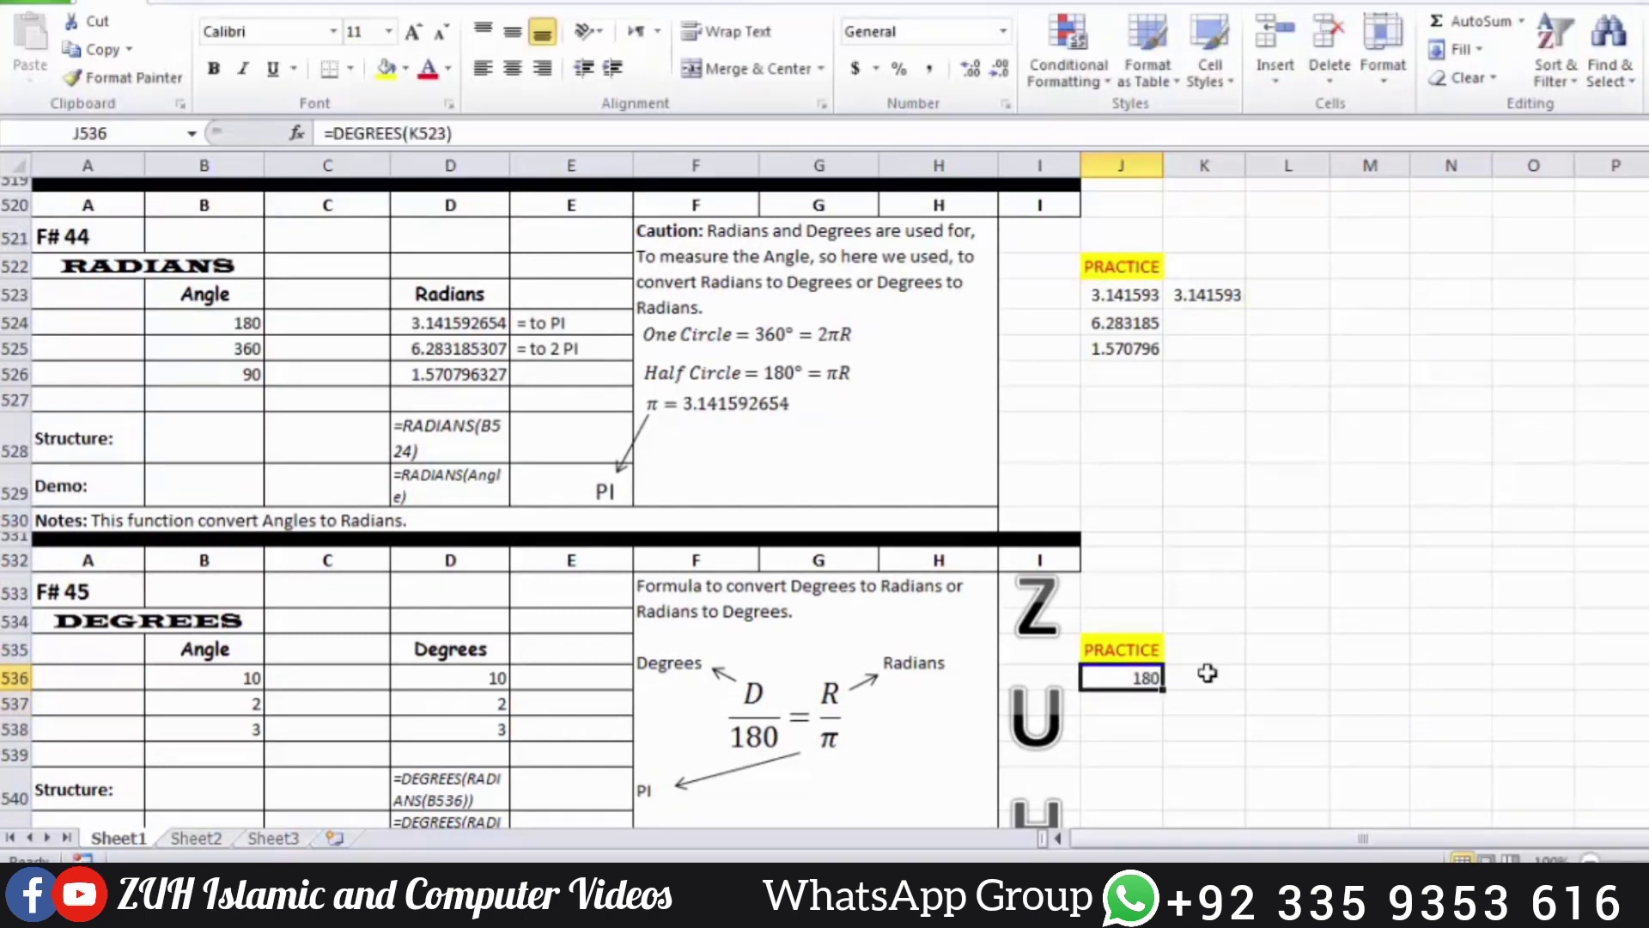
Enter =SUBTOTAL(9,B548:B551) in practice cell H548 of the F# 46 section to sum the numbers.
{"action": "scroll", "coordinate": [1208, 673], "scroll_direction": "down", "scroll_amount": 7}
{"action": "left_click", "coordinate": [939, 442]}
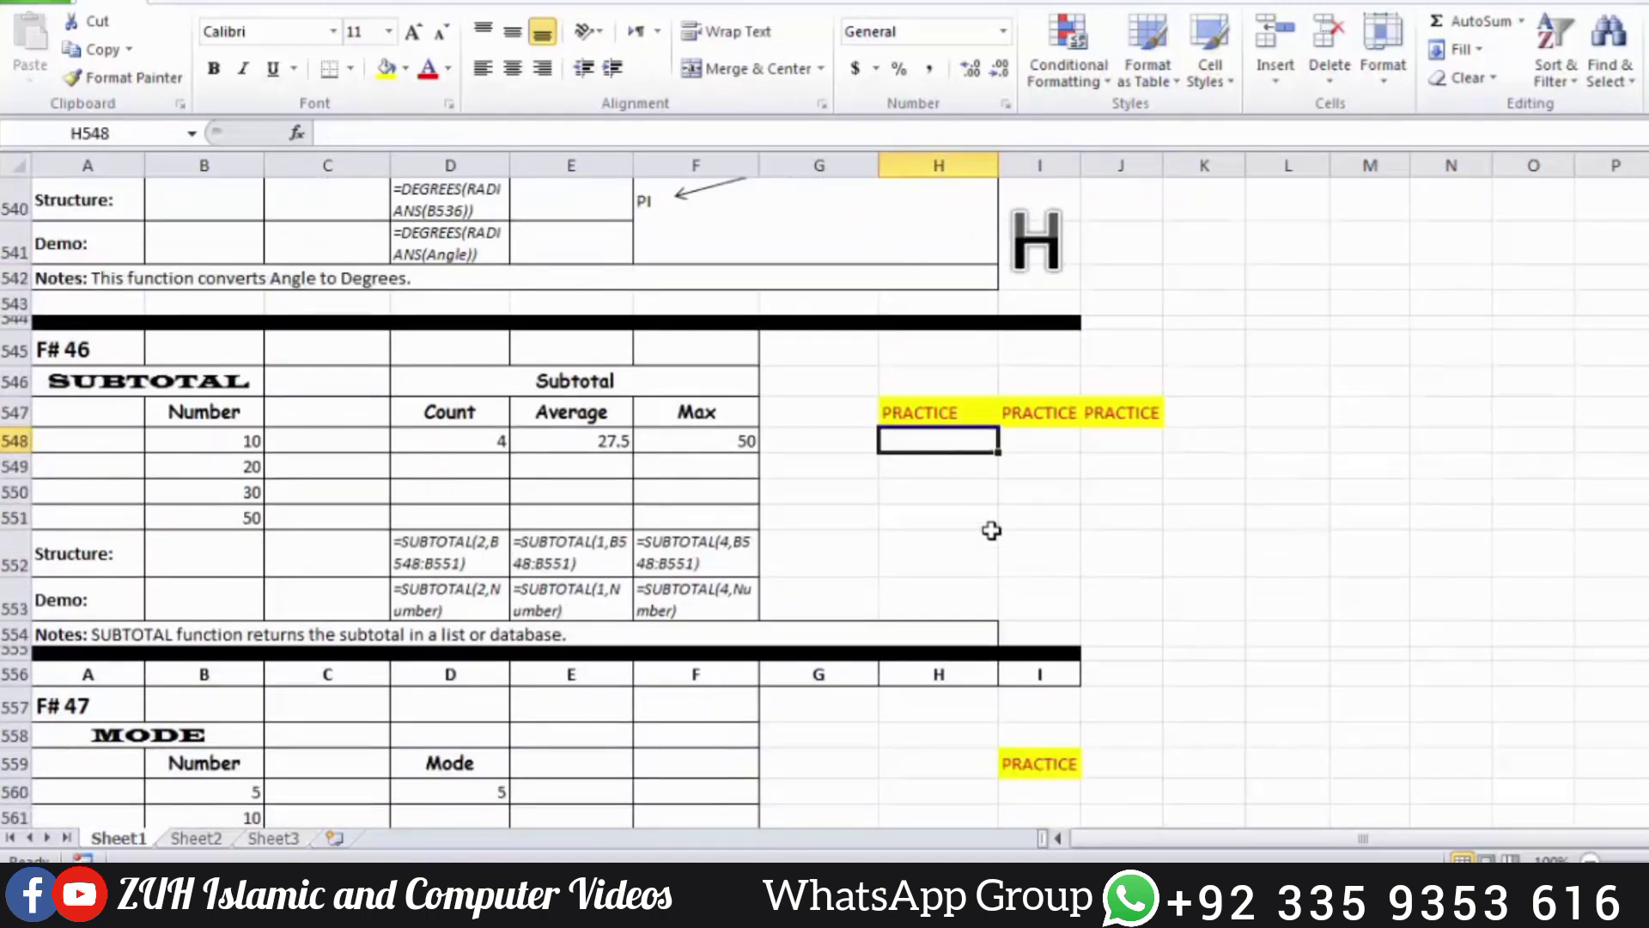
{"action": "type", "text": "=="}
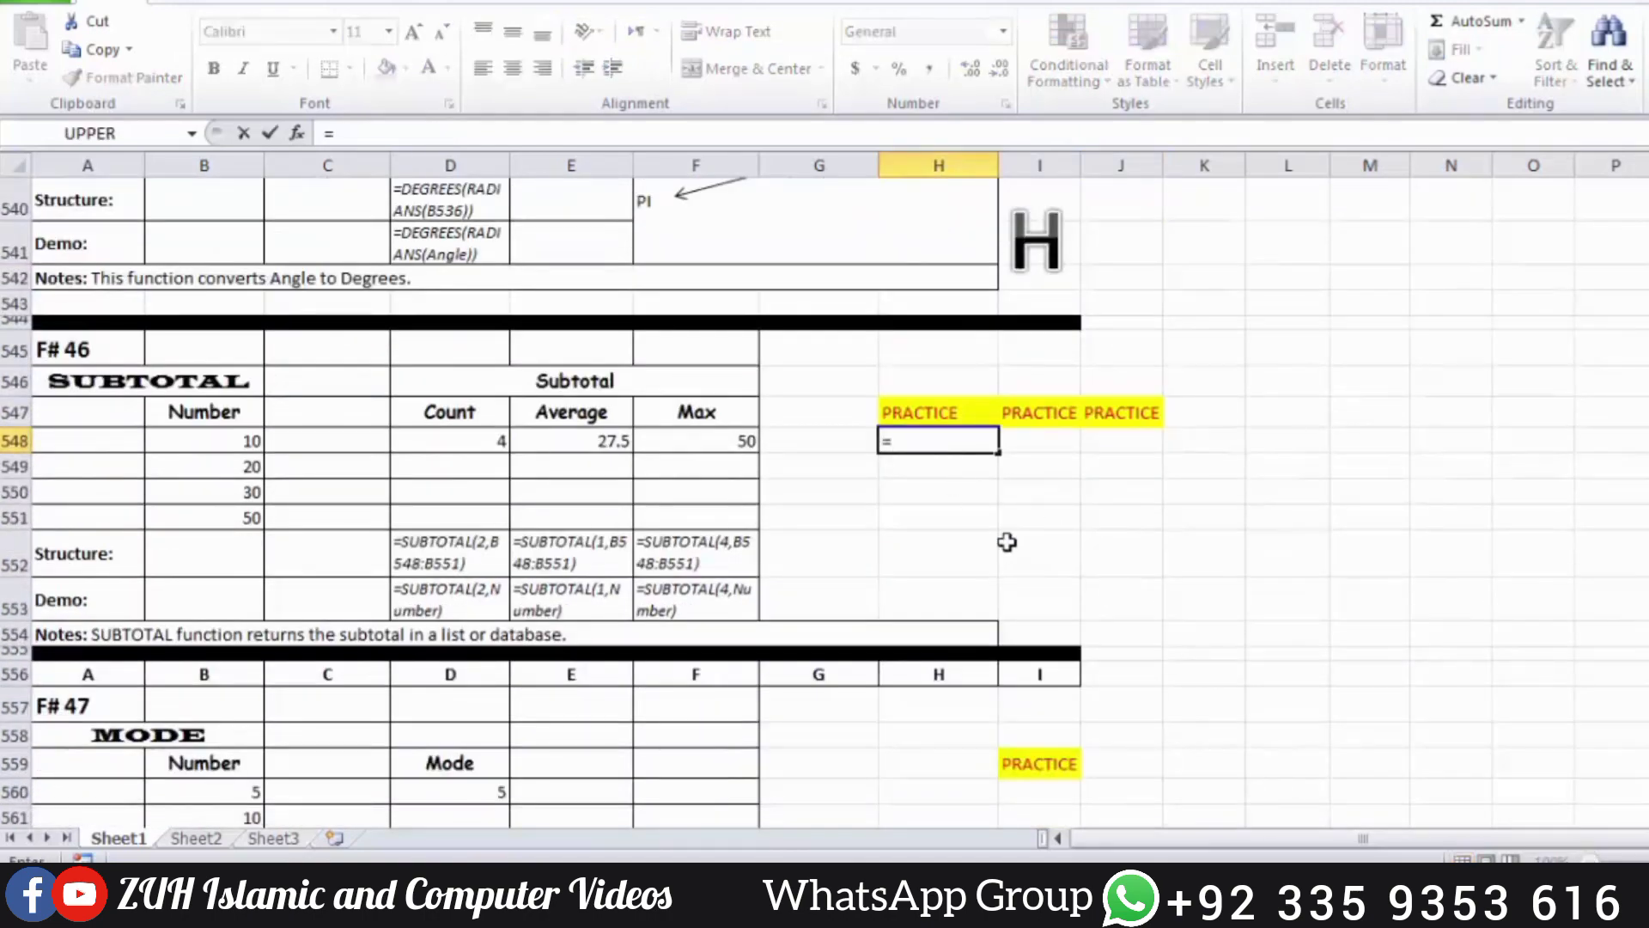
{"action": "type", "text": "sub"}
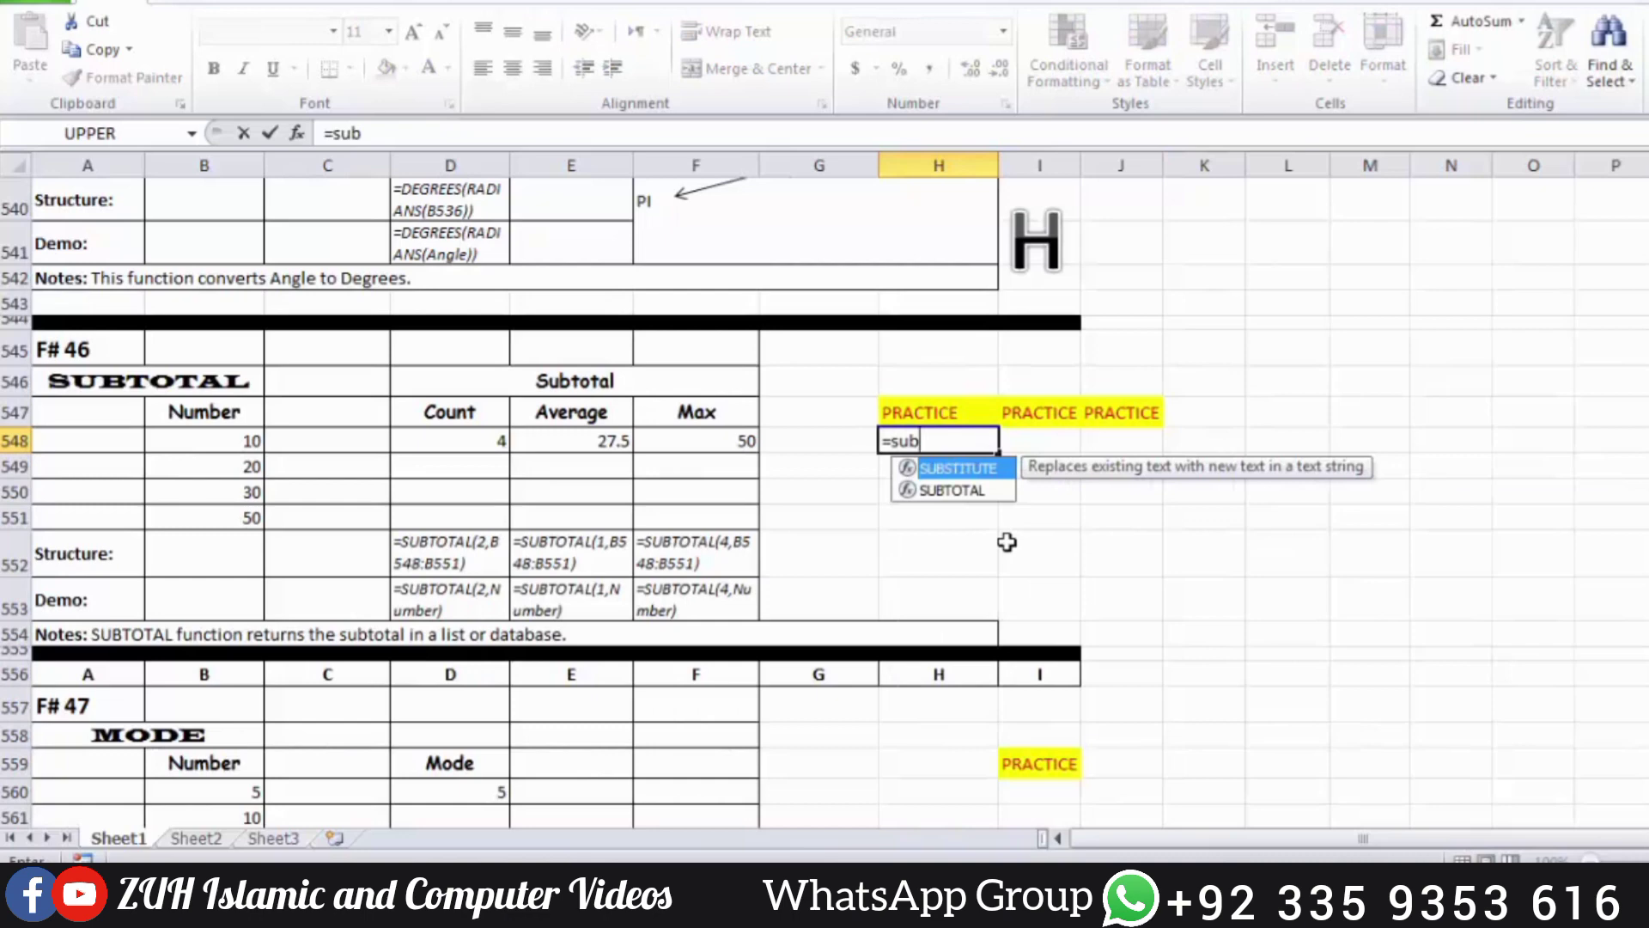
{"action": "key", "text": "Down"}
{"action": "key", "text": "Tab"}
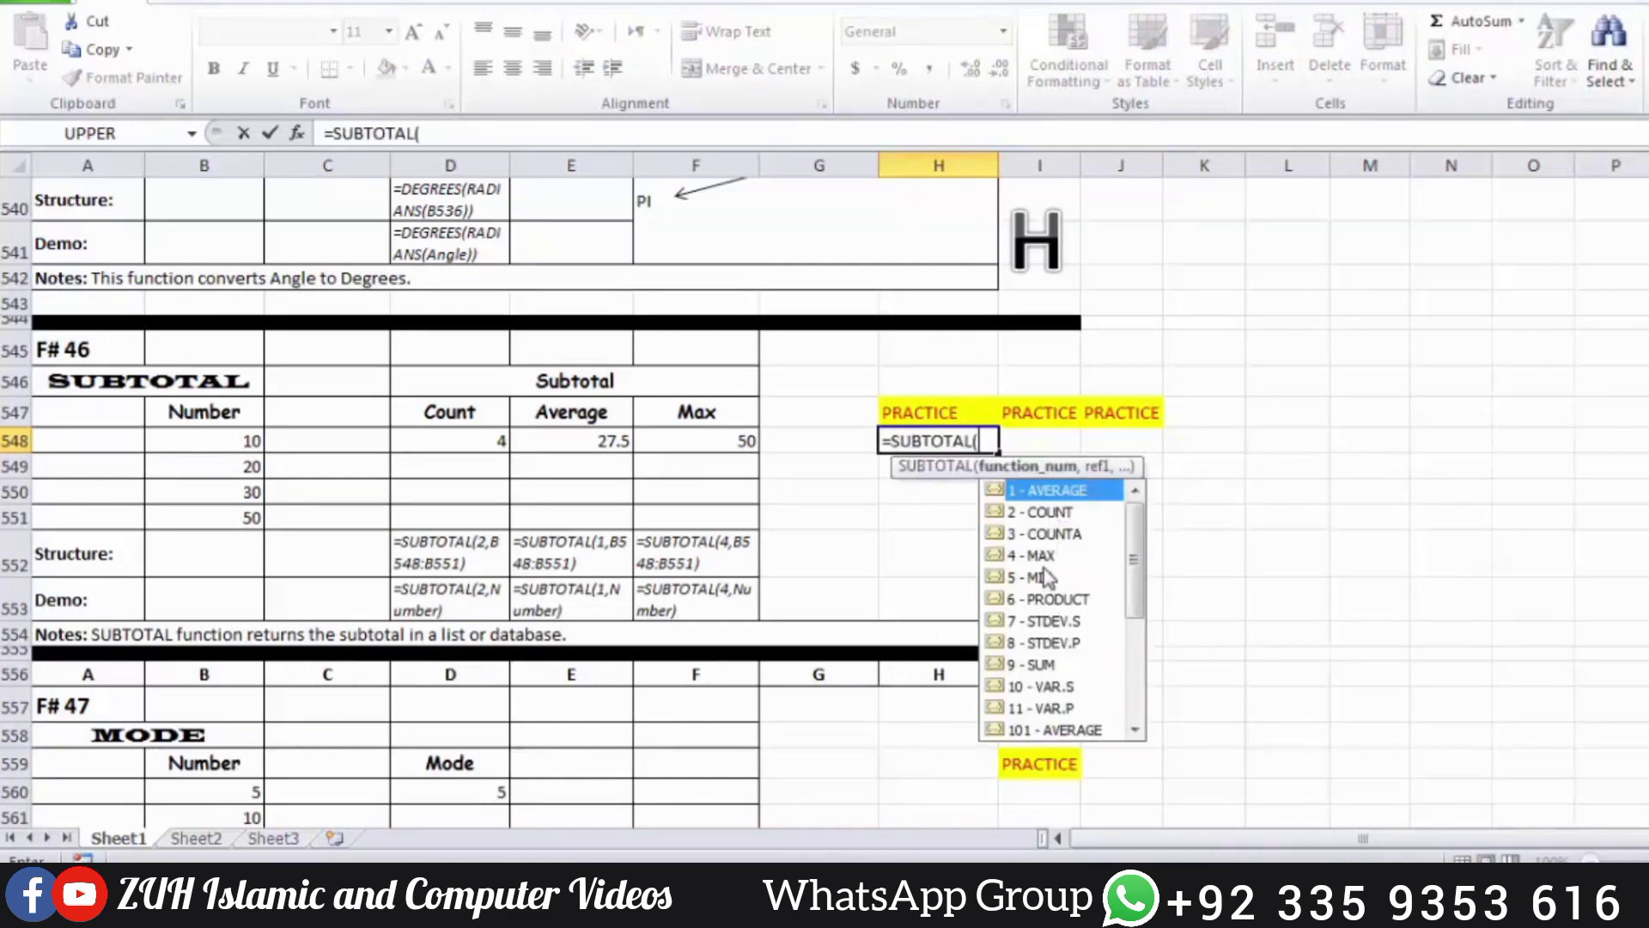
{"action": "double_click", "coordinate": [1053, 664]}
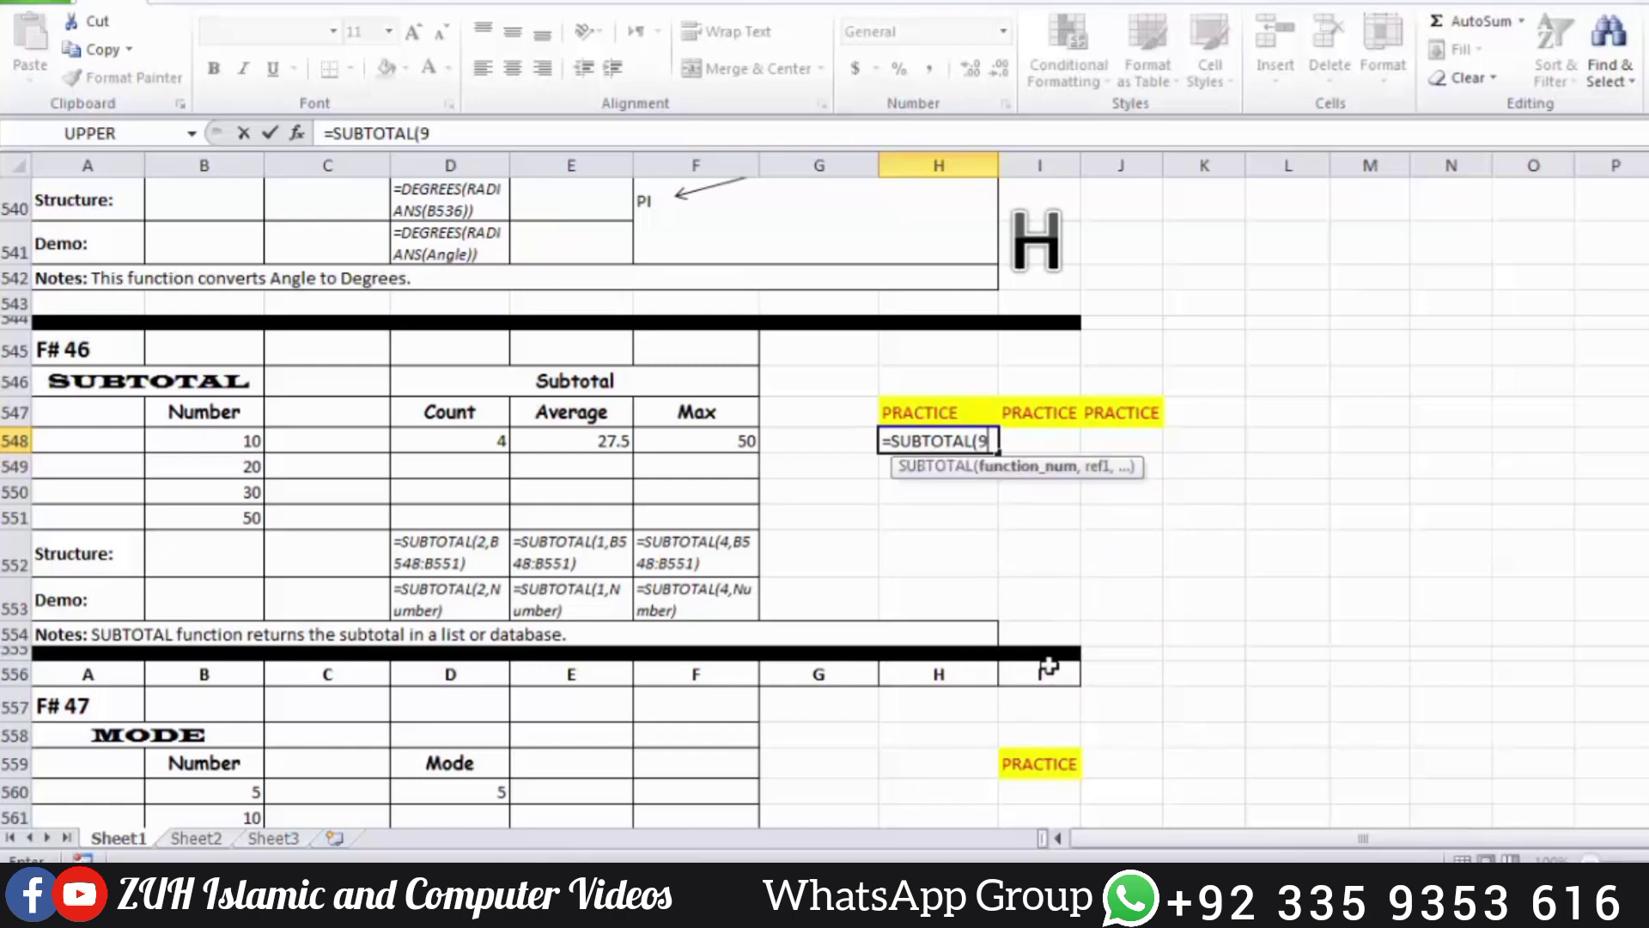
{"action": "type", "text": ","}
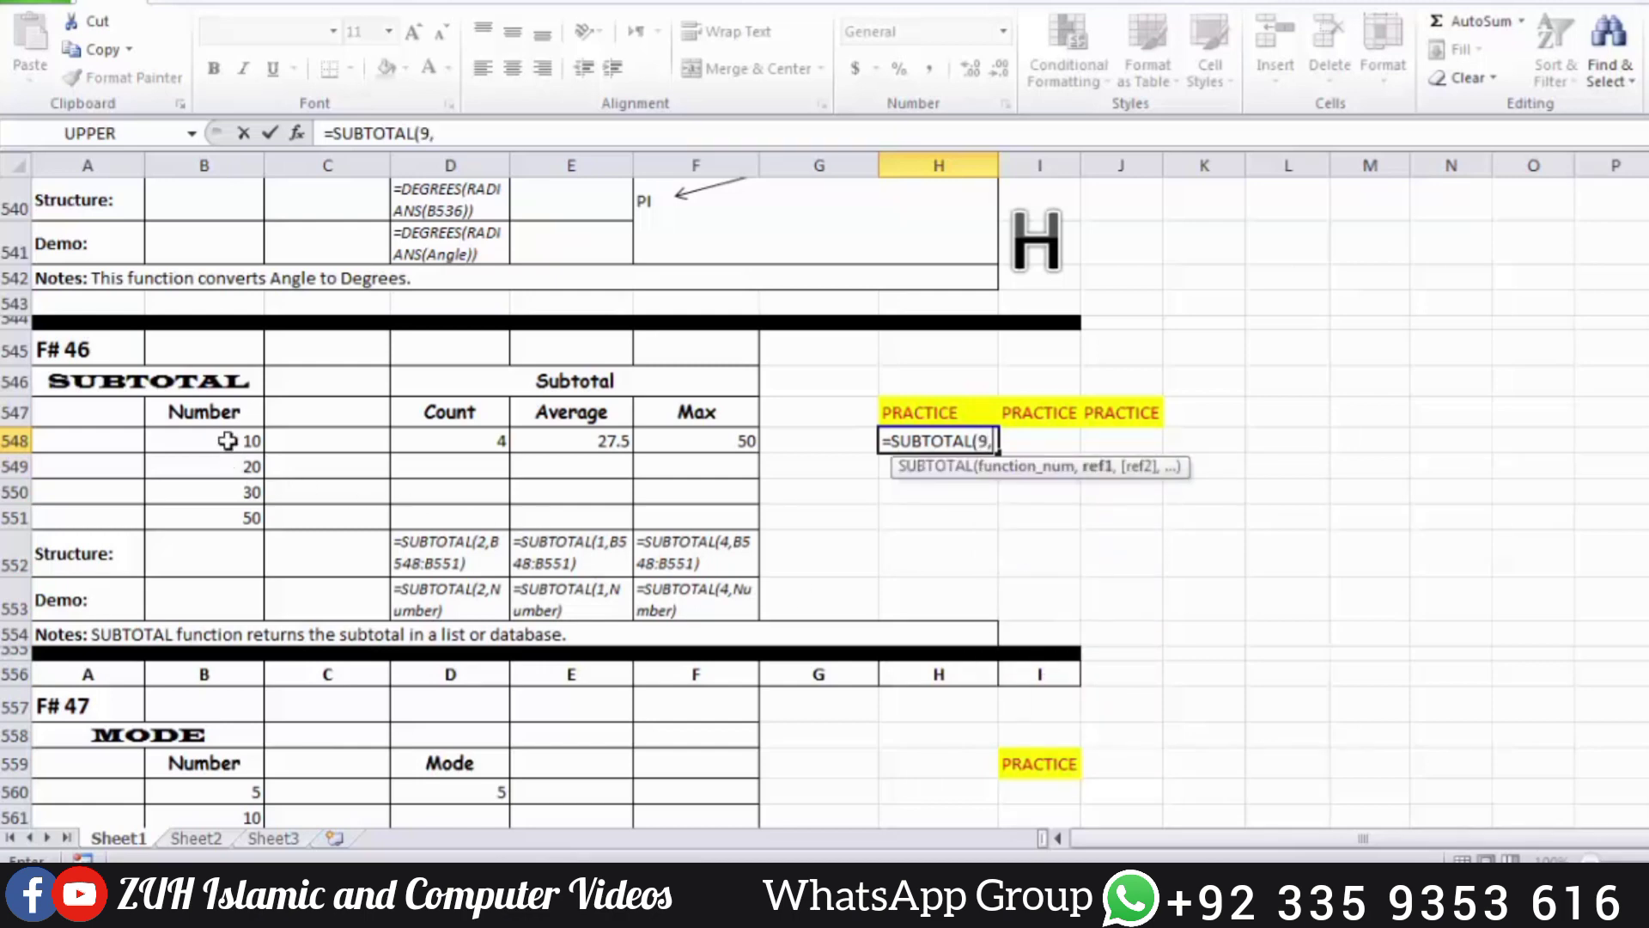
{"action": "left_click_drag", "start_coordinate": [229, 435], "coordinate": [232, 512]}
{"action": "key", "text": "Return"}
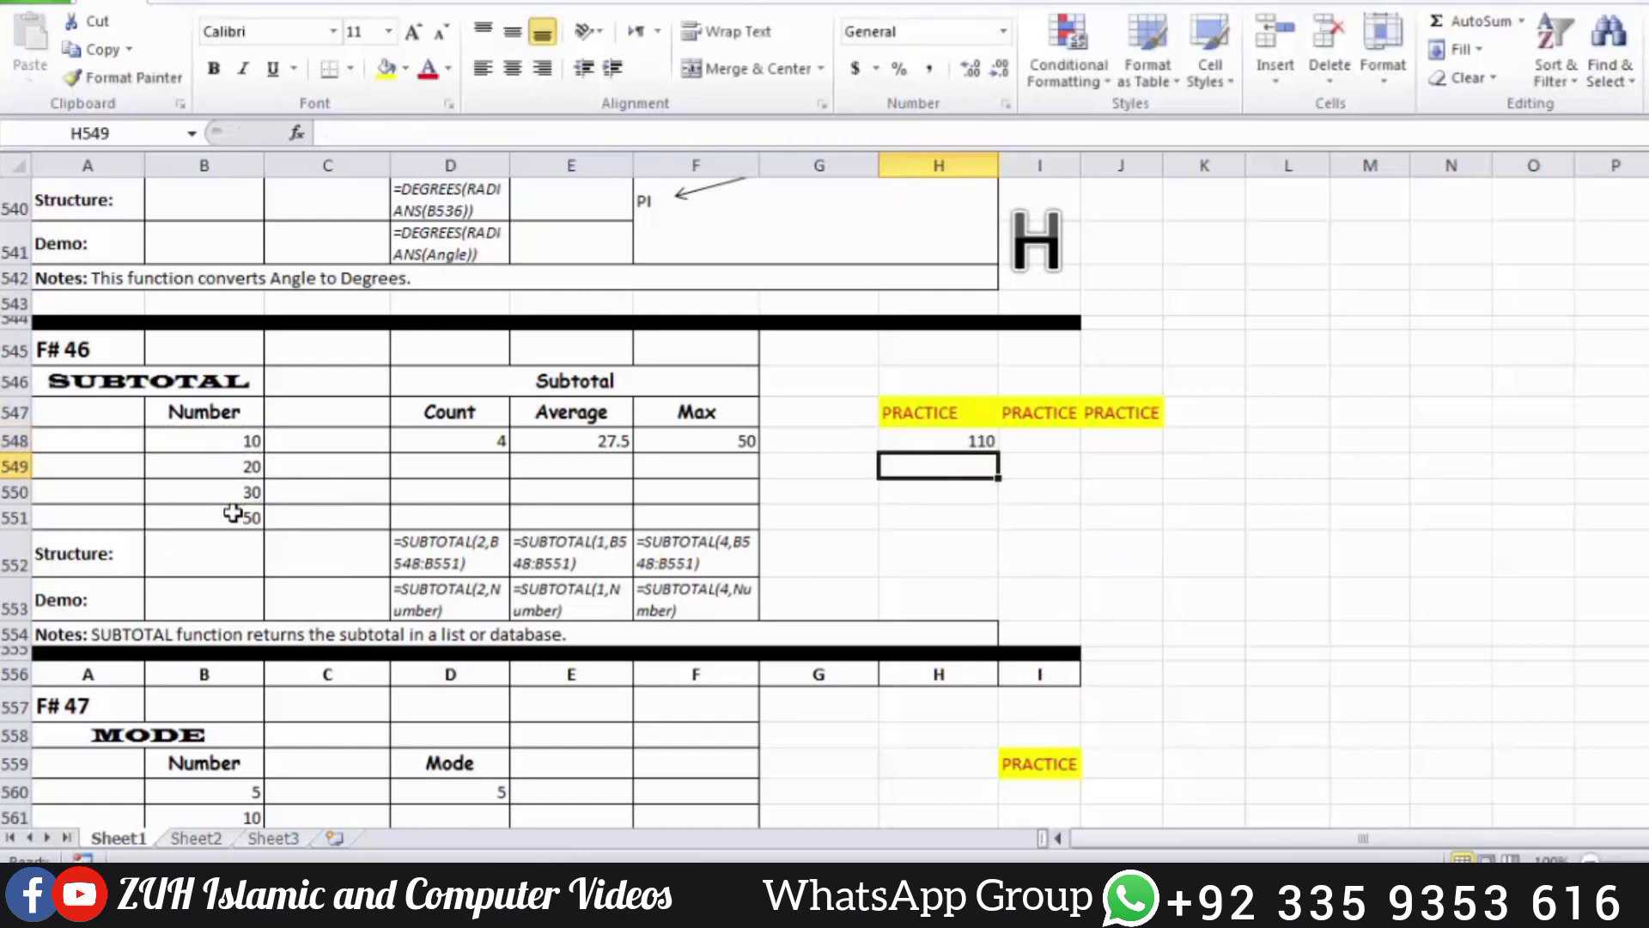
Enter =SUBTOTAL(2,B548:B551) in practice cell I548 to count the numbers.
{"action": "left_click", "coordinate": [1035, 442]}
{"action": "type", "text": "="}
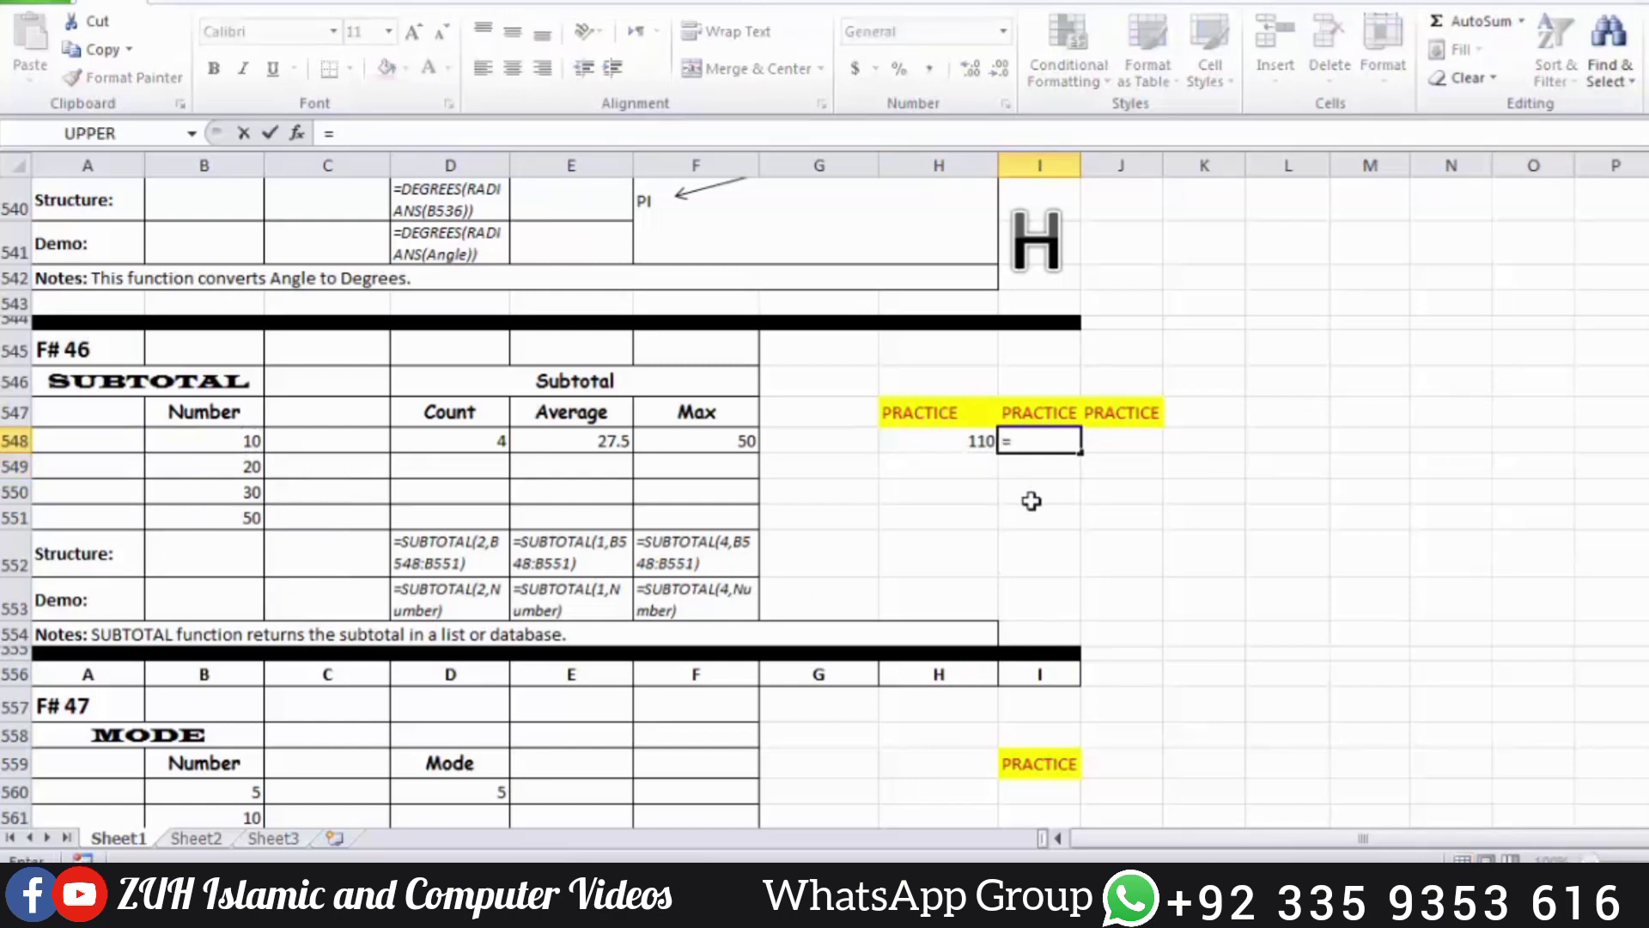
{"action": "type", "text": "subto"}
{"action": "key", "text": "Tab"}
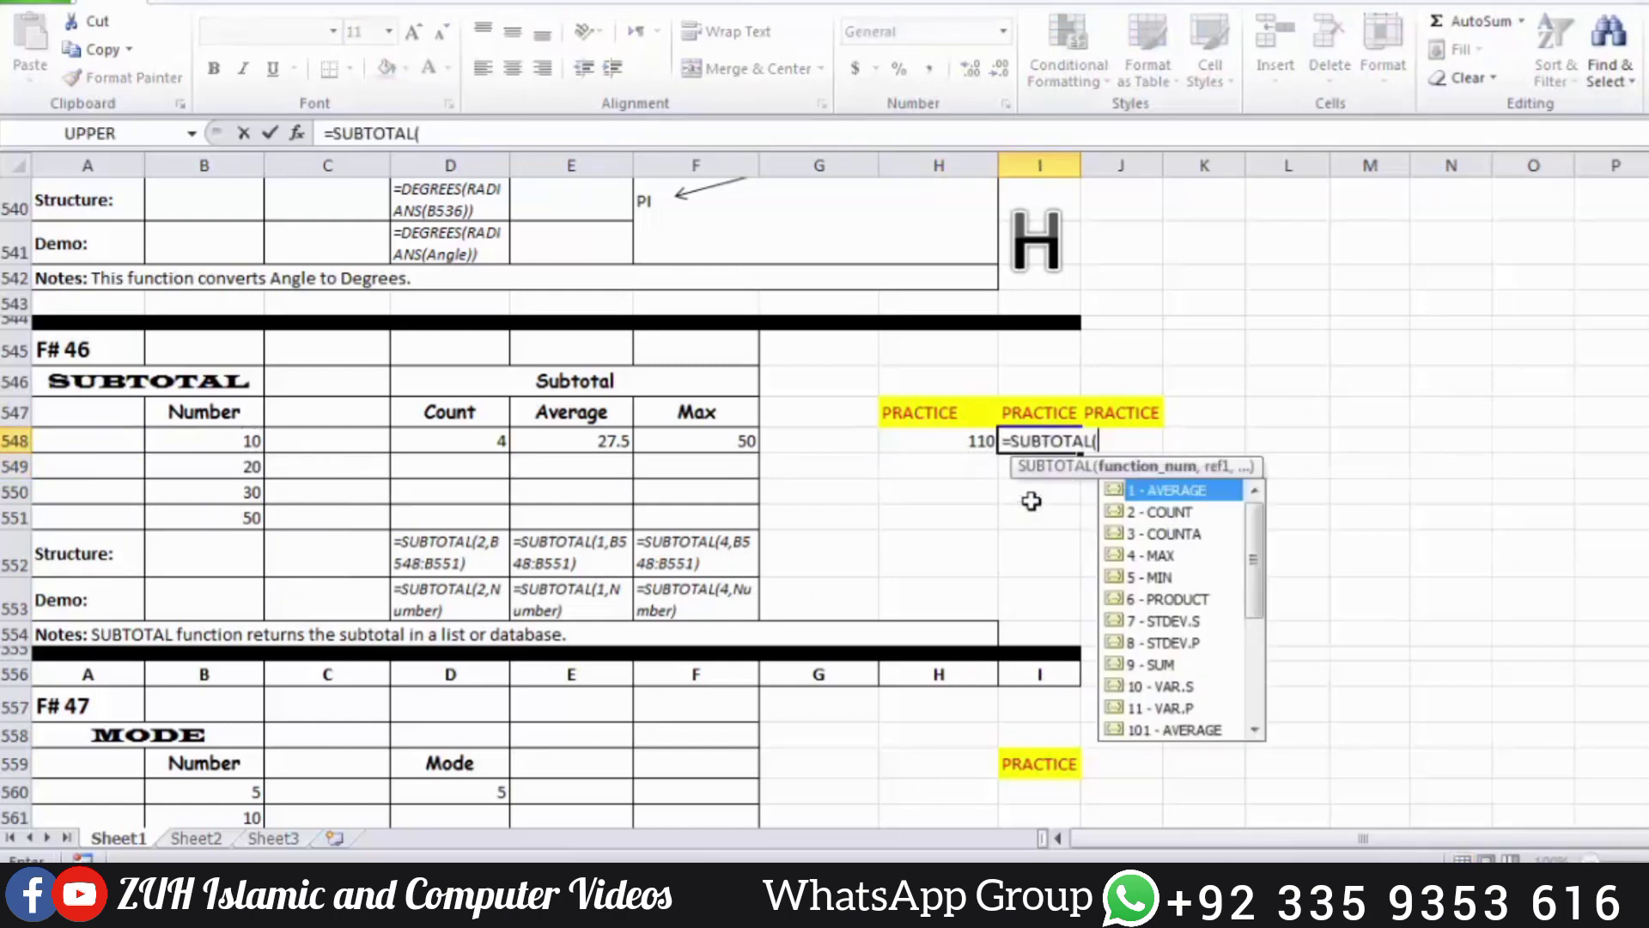
{"action": "double_click", "coordinate": [1159, 513]}
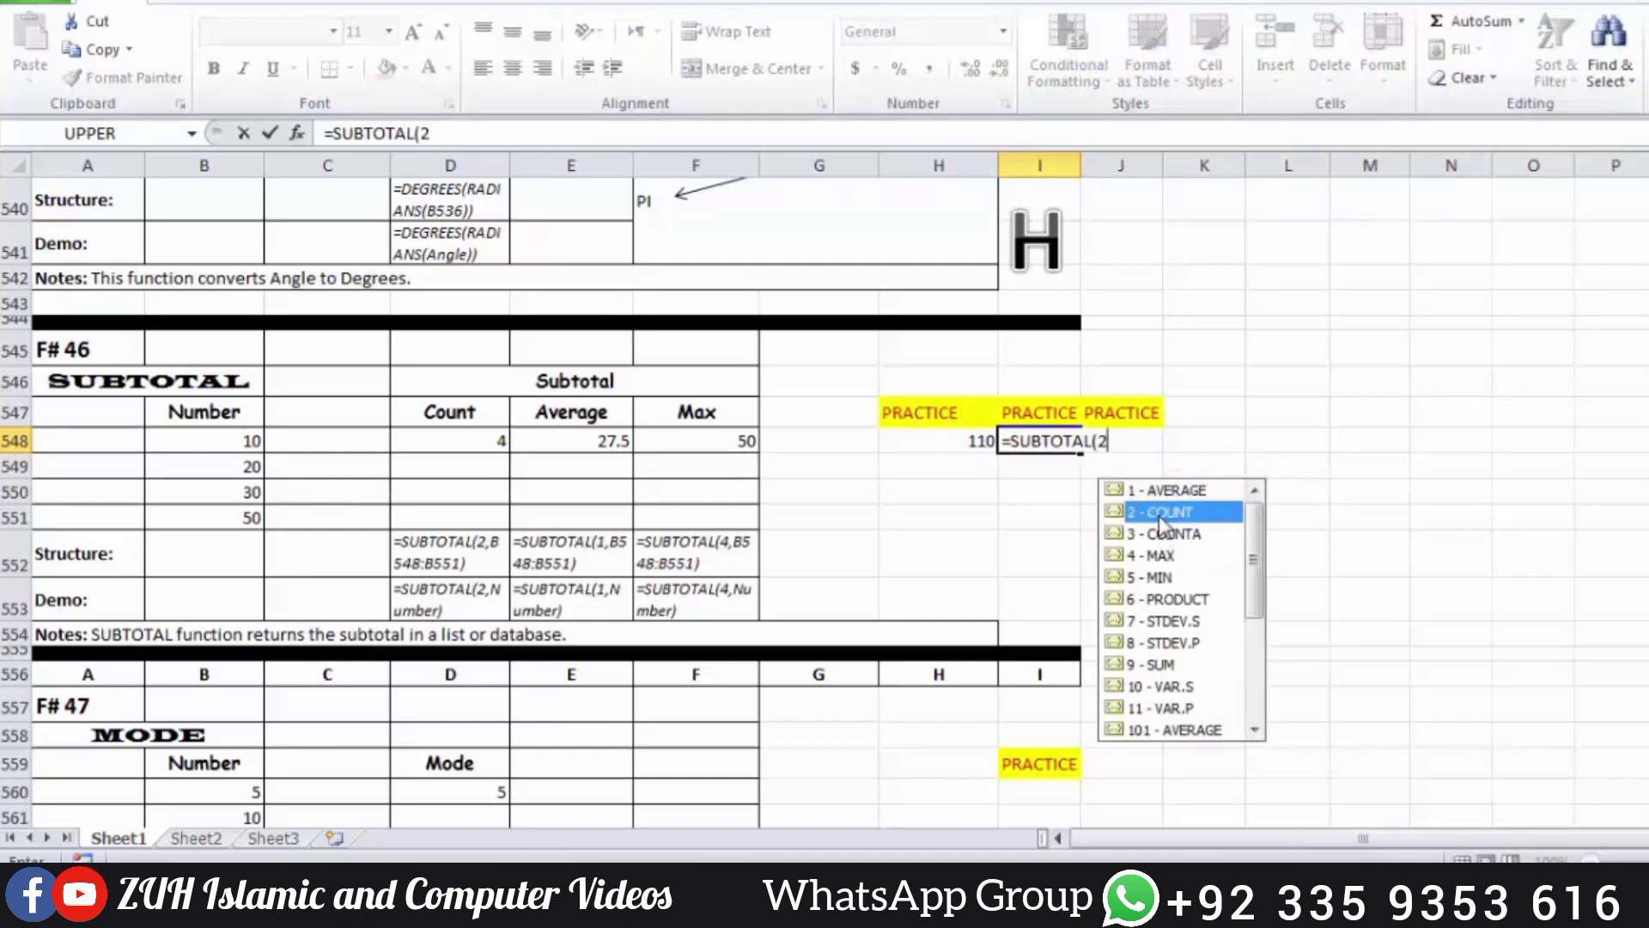
{"action": "type", "text": ","}
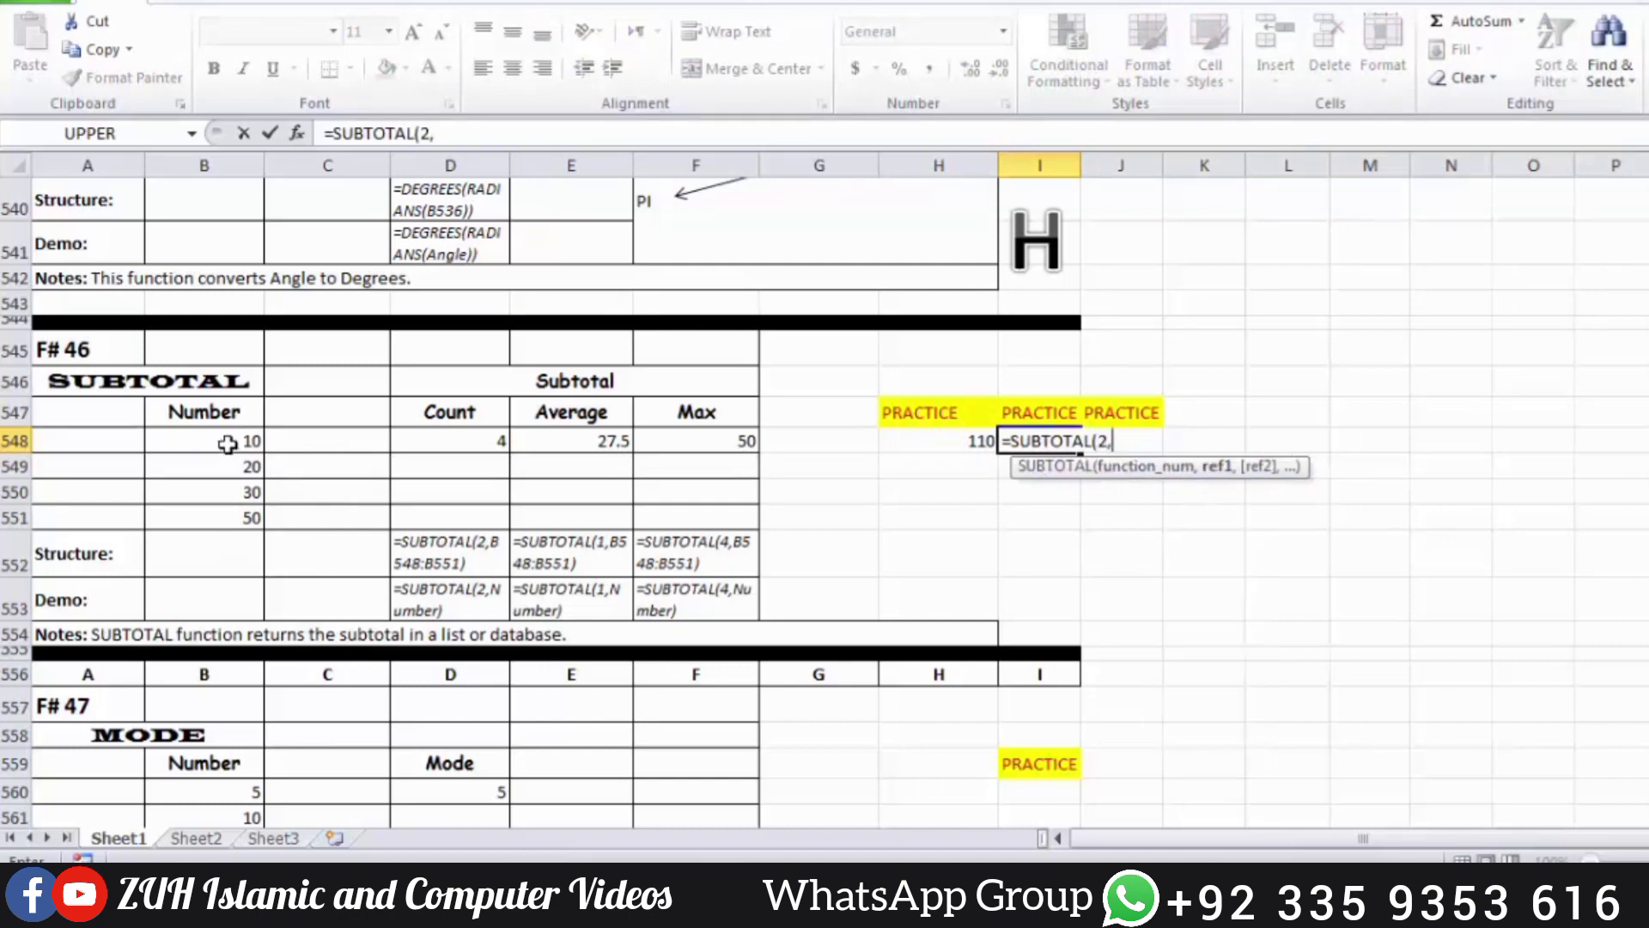
{"action": "left_click_drag", "start_coordinate": [227, 441], "coordinate": [227, 517]}
{"action": "key", "text": "Return"}
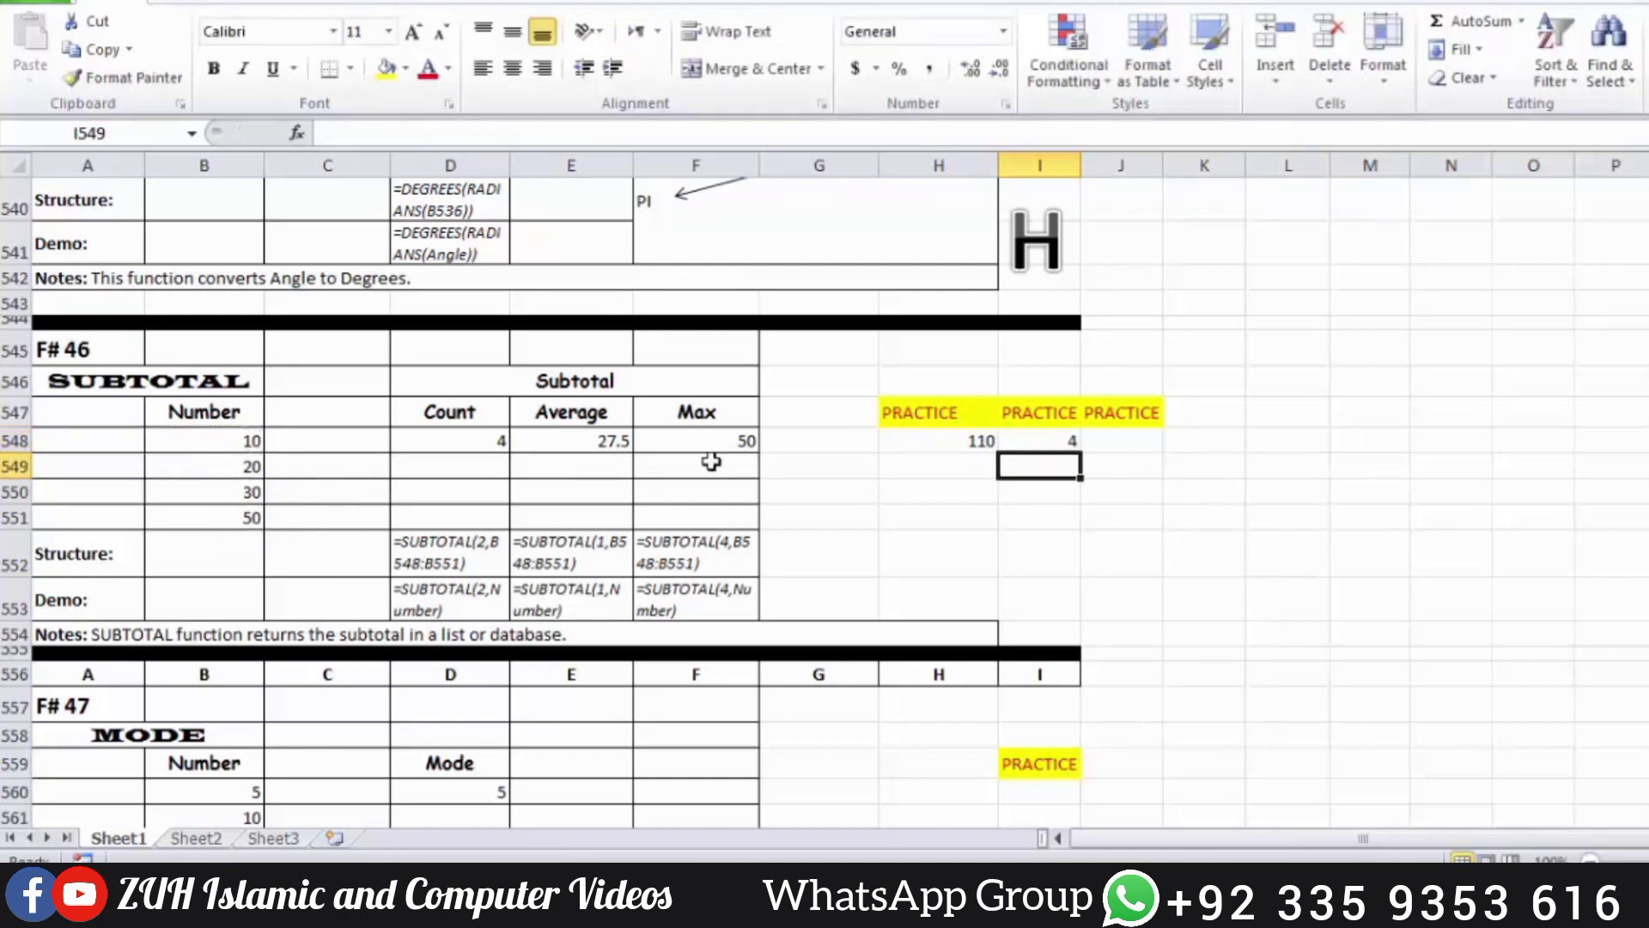
Enter =SUBTOTAL(4,B548:B551) in practice cell J548 to find the maximum of the numbers.
{"action": "left_click", "coordinate": [1138, 446]}
{"action": "type", "text": "=sub"}
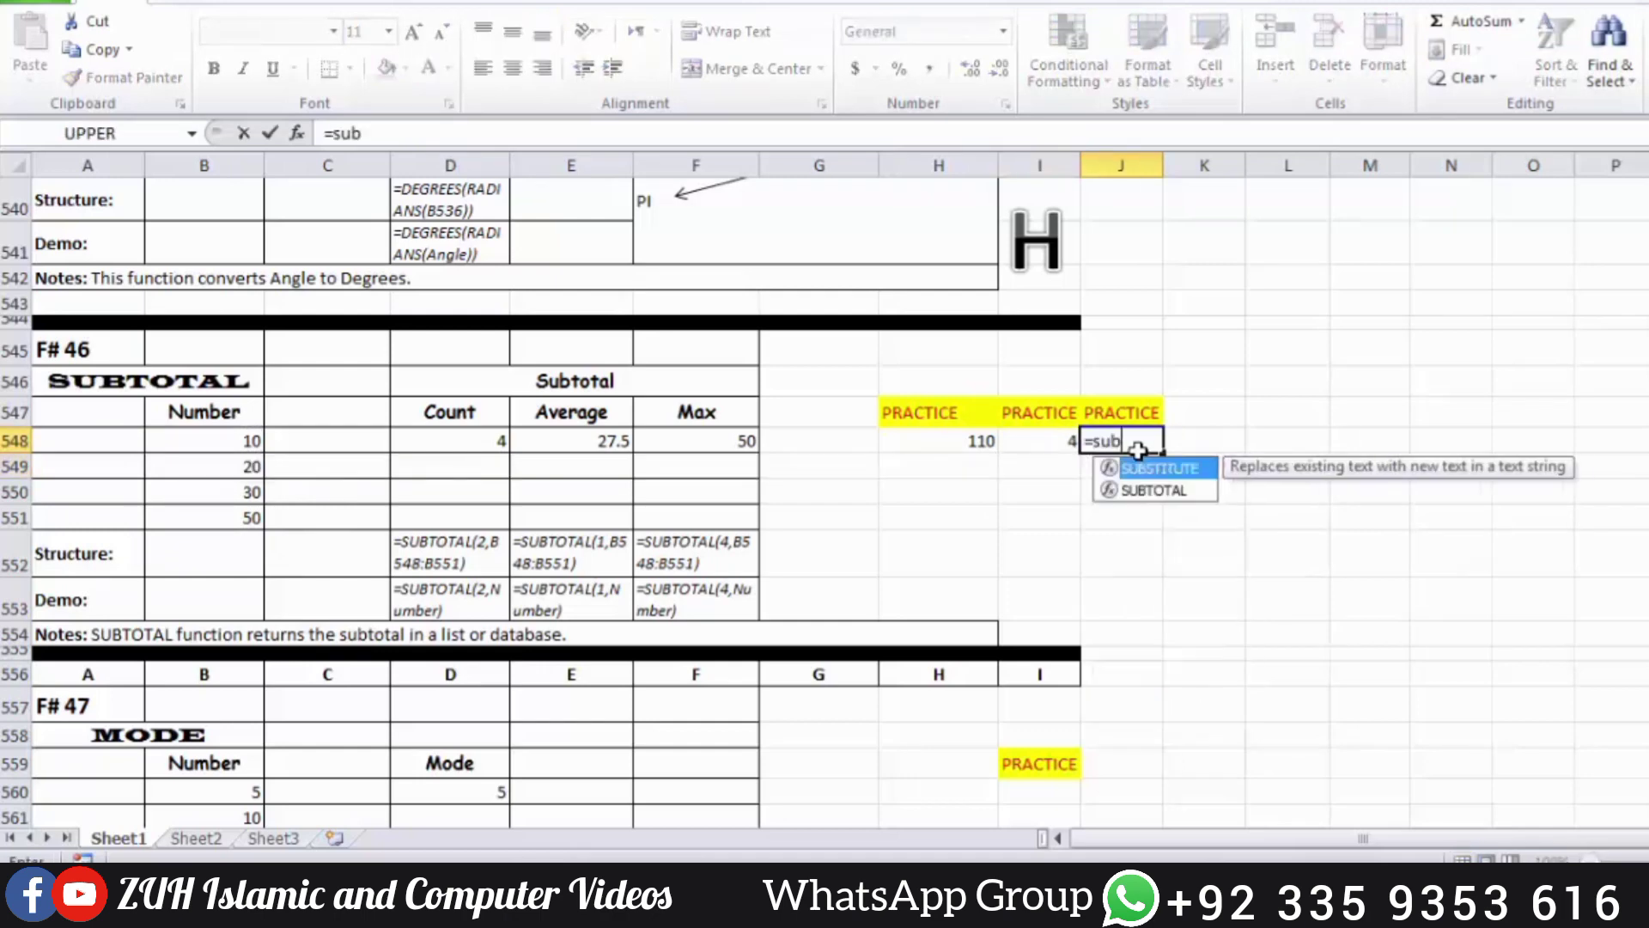
{"action": "key", "text": "Down"}
{"action": "key", "text": "Tab"}
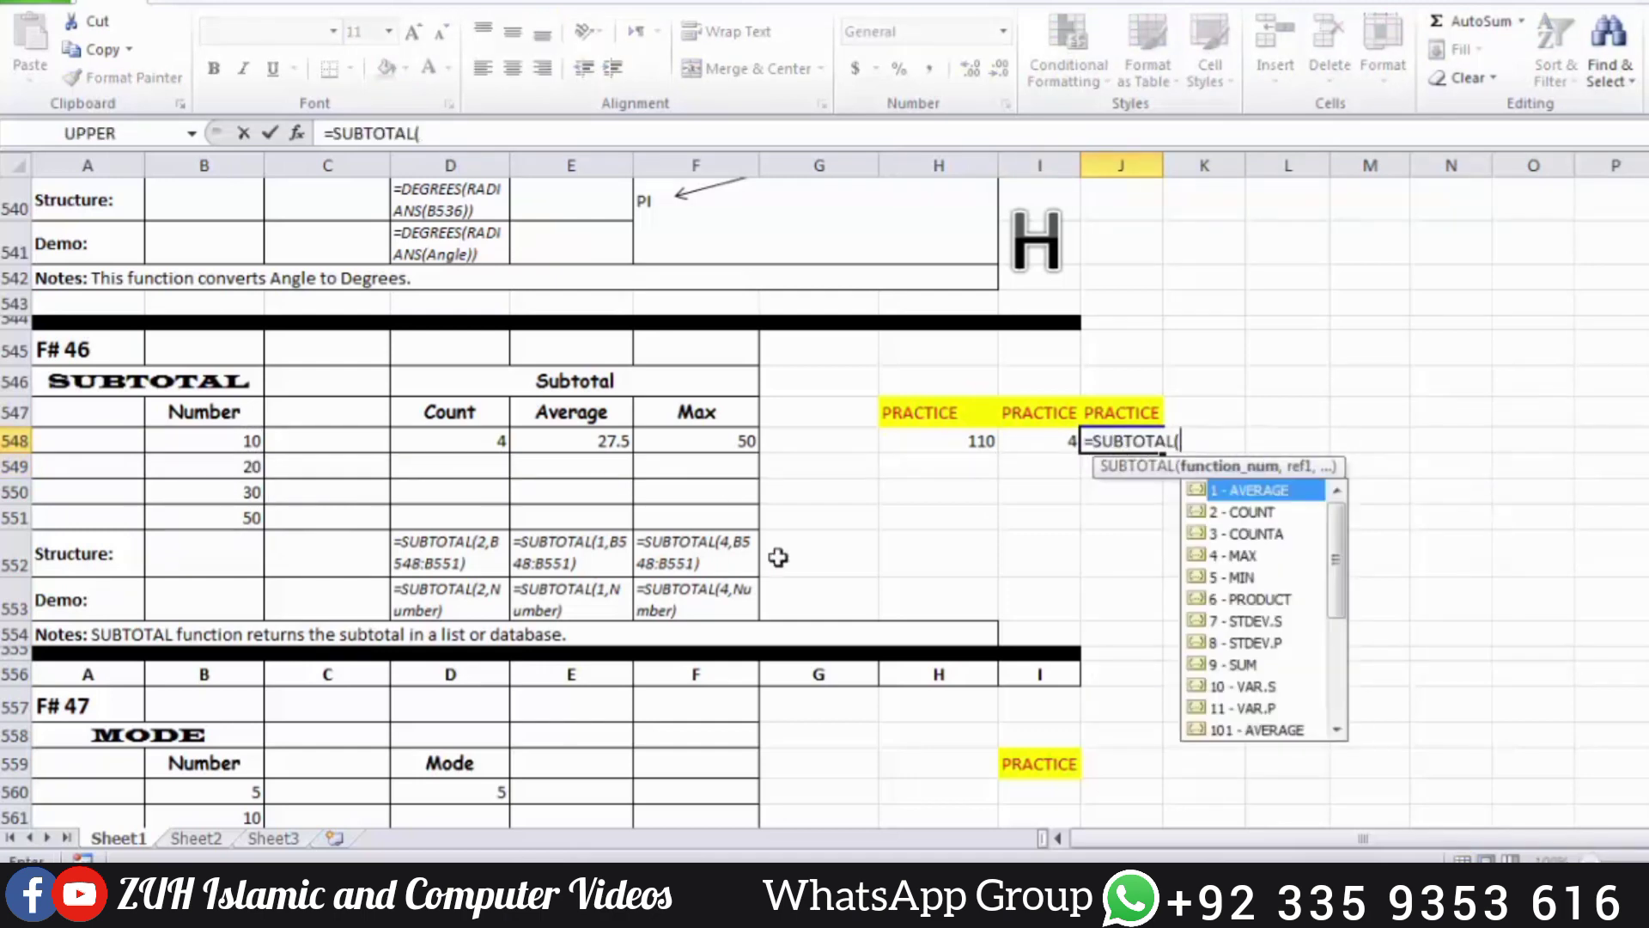
{"action": "type", "text": "4,"}
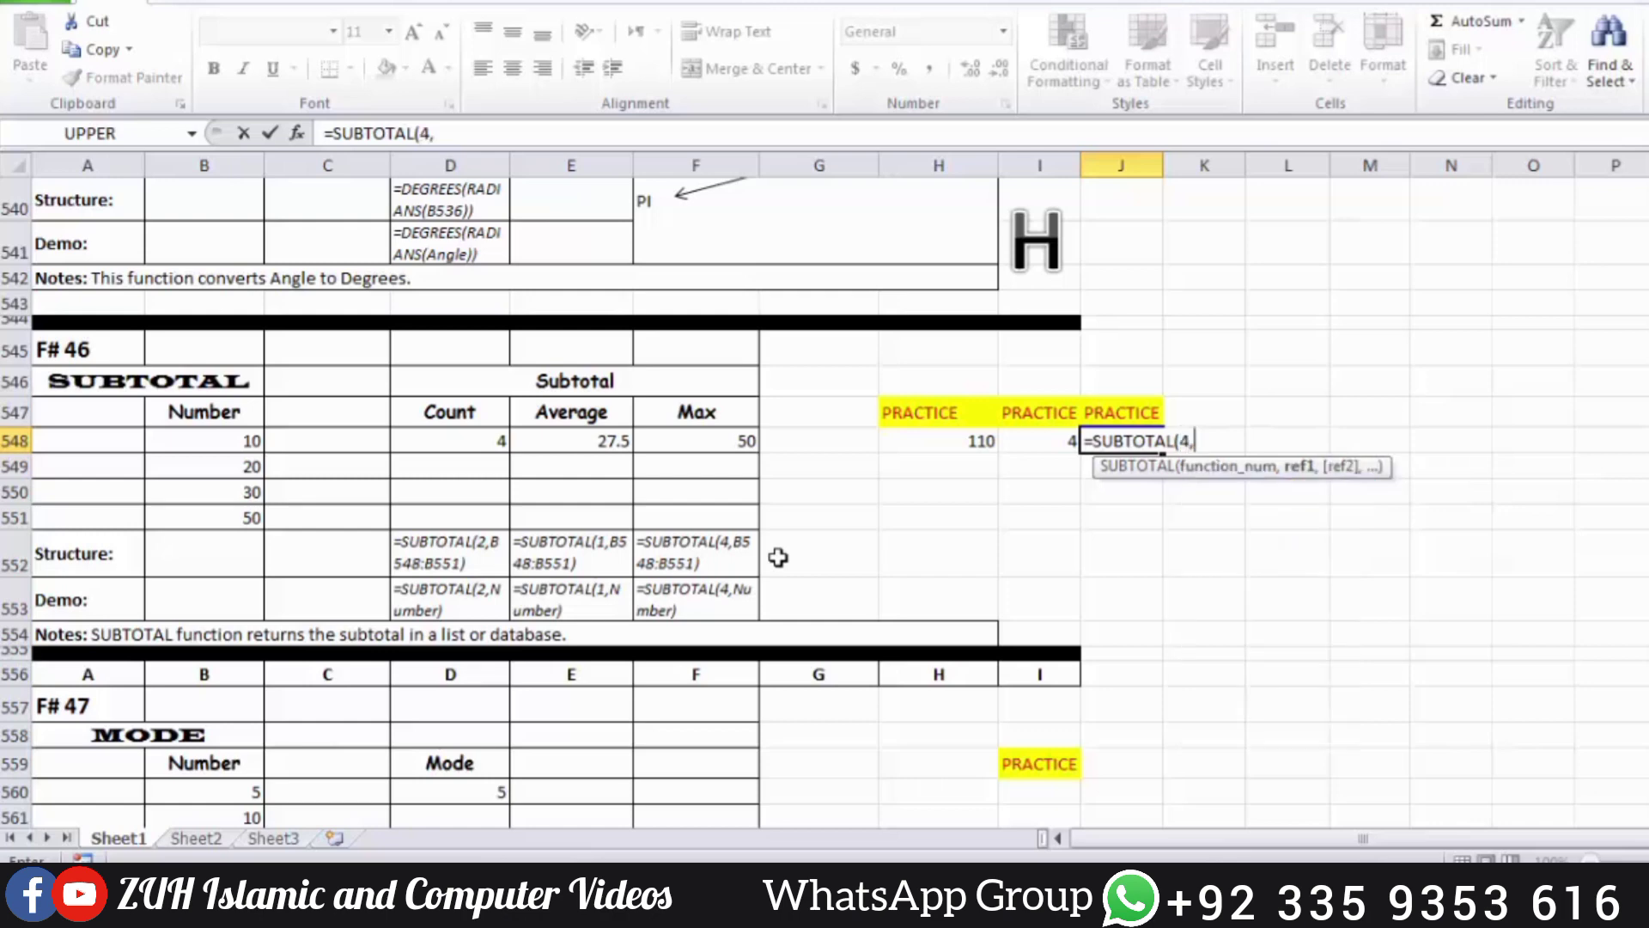
{"action": "left_click_drag", "start_coordinate": [247, 442], "coordinate": [238, 517]}
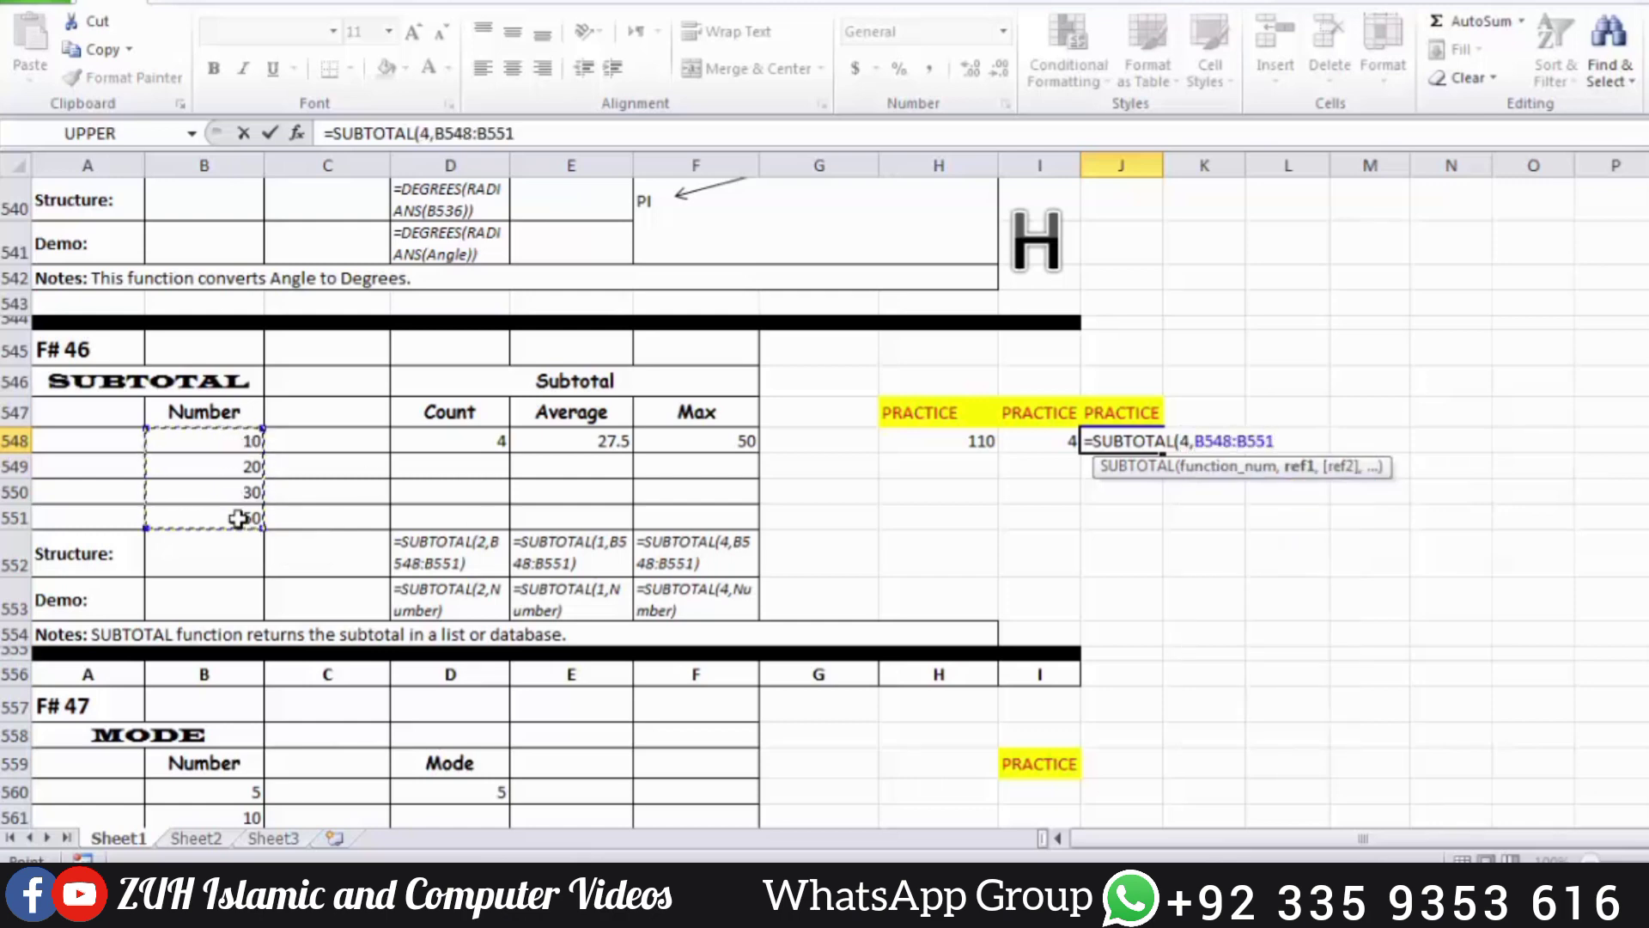
{"action": "key", "text": "Return"}
{"action": "left_click", "coordinate": [1145, 432]}
Enter =MODE(B560:B563) in practice cell I560 of the F# 47 section, using MODE instead of MODE.MULT.
{"action": "scroll", "coordinate": [1145, 432], "scroll_direction": "down", "scroll_amount": 5}
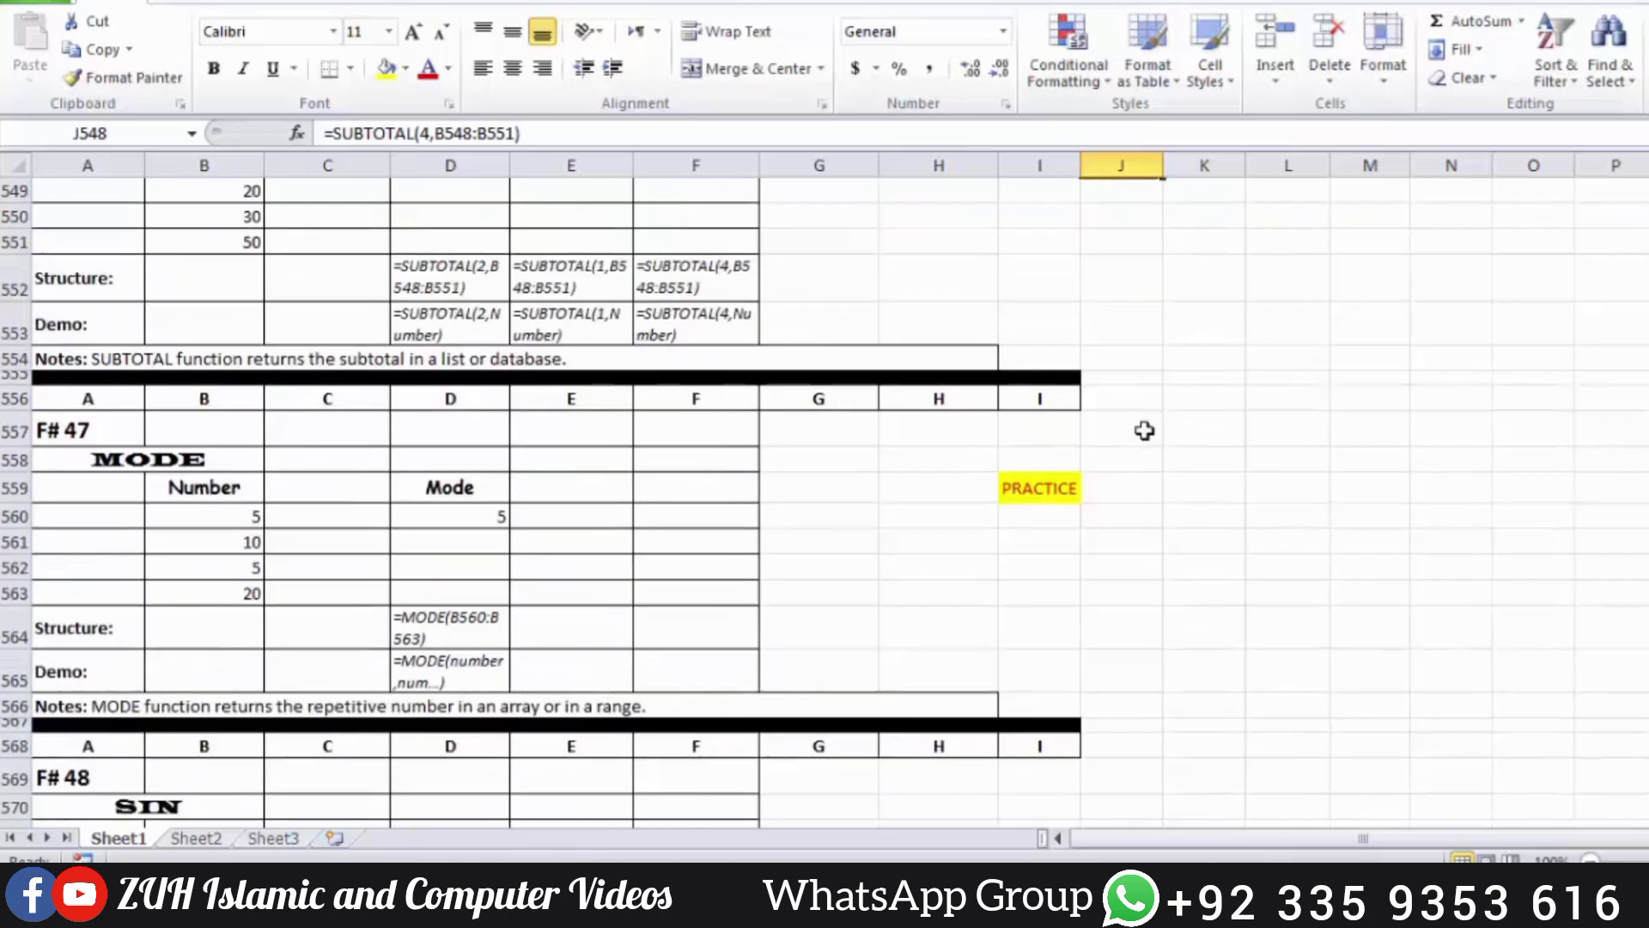
{"action": "left_click", "coordinate": [1042, 320]}
{"action": "type", "text": "=mode"}
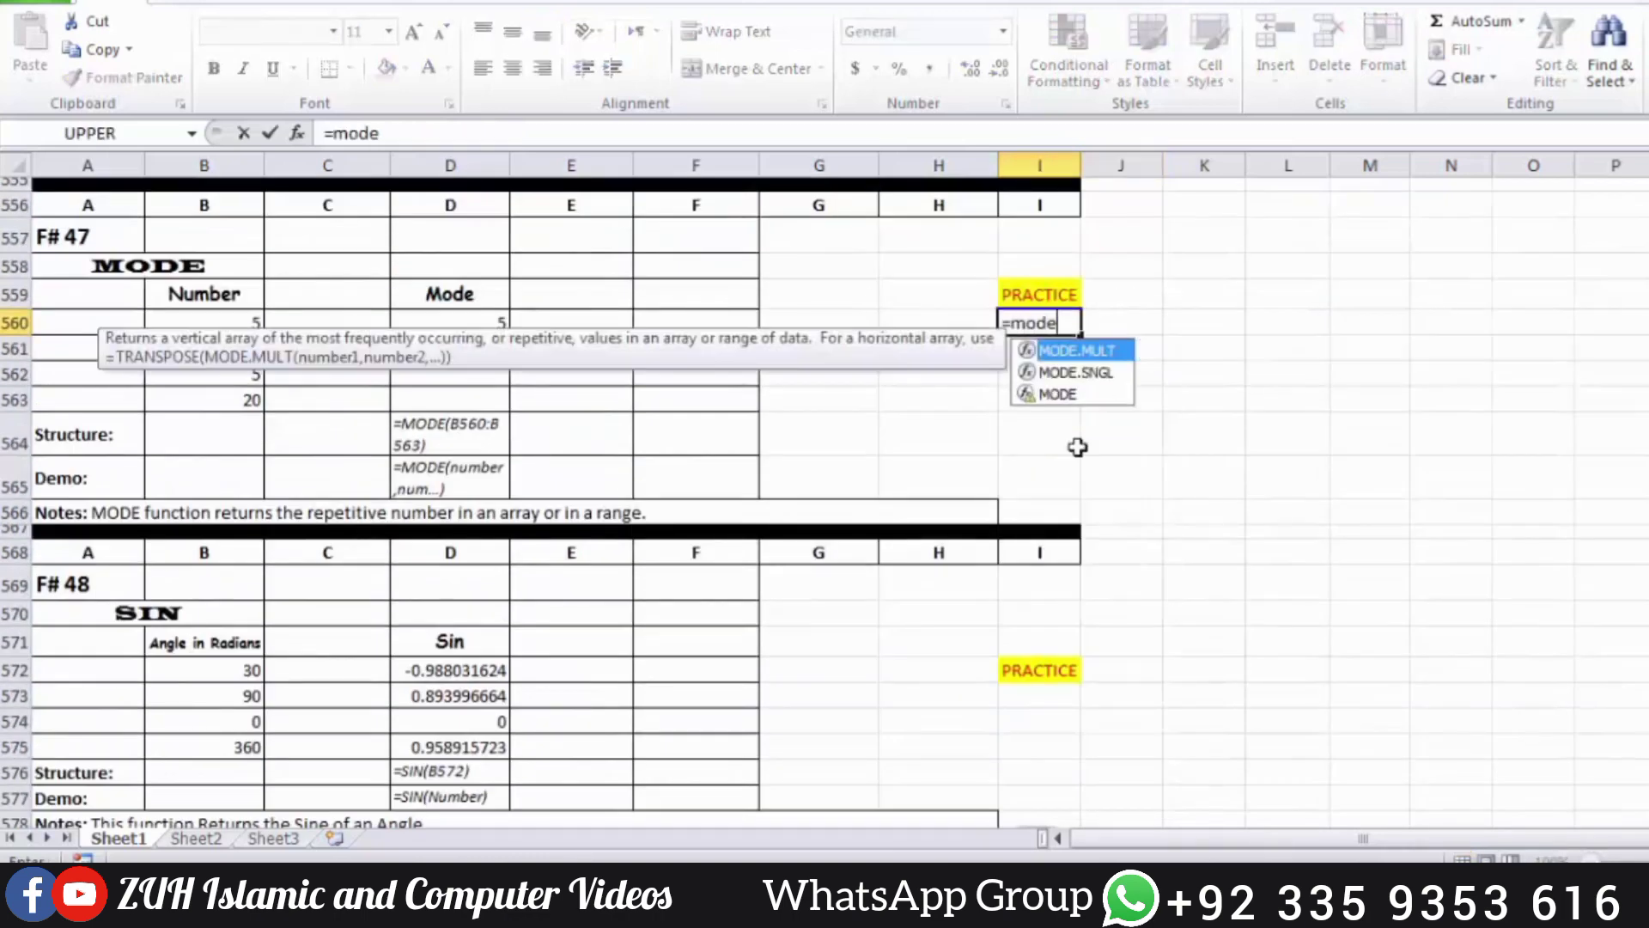
{"action": "key", "text": "Tab"}
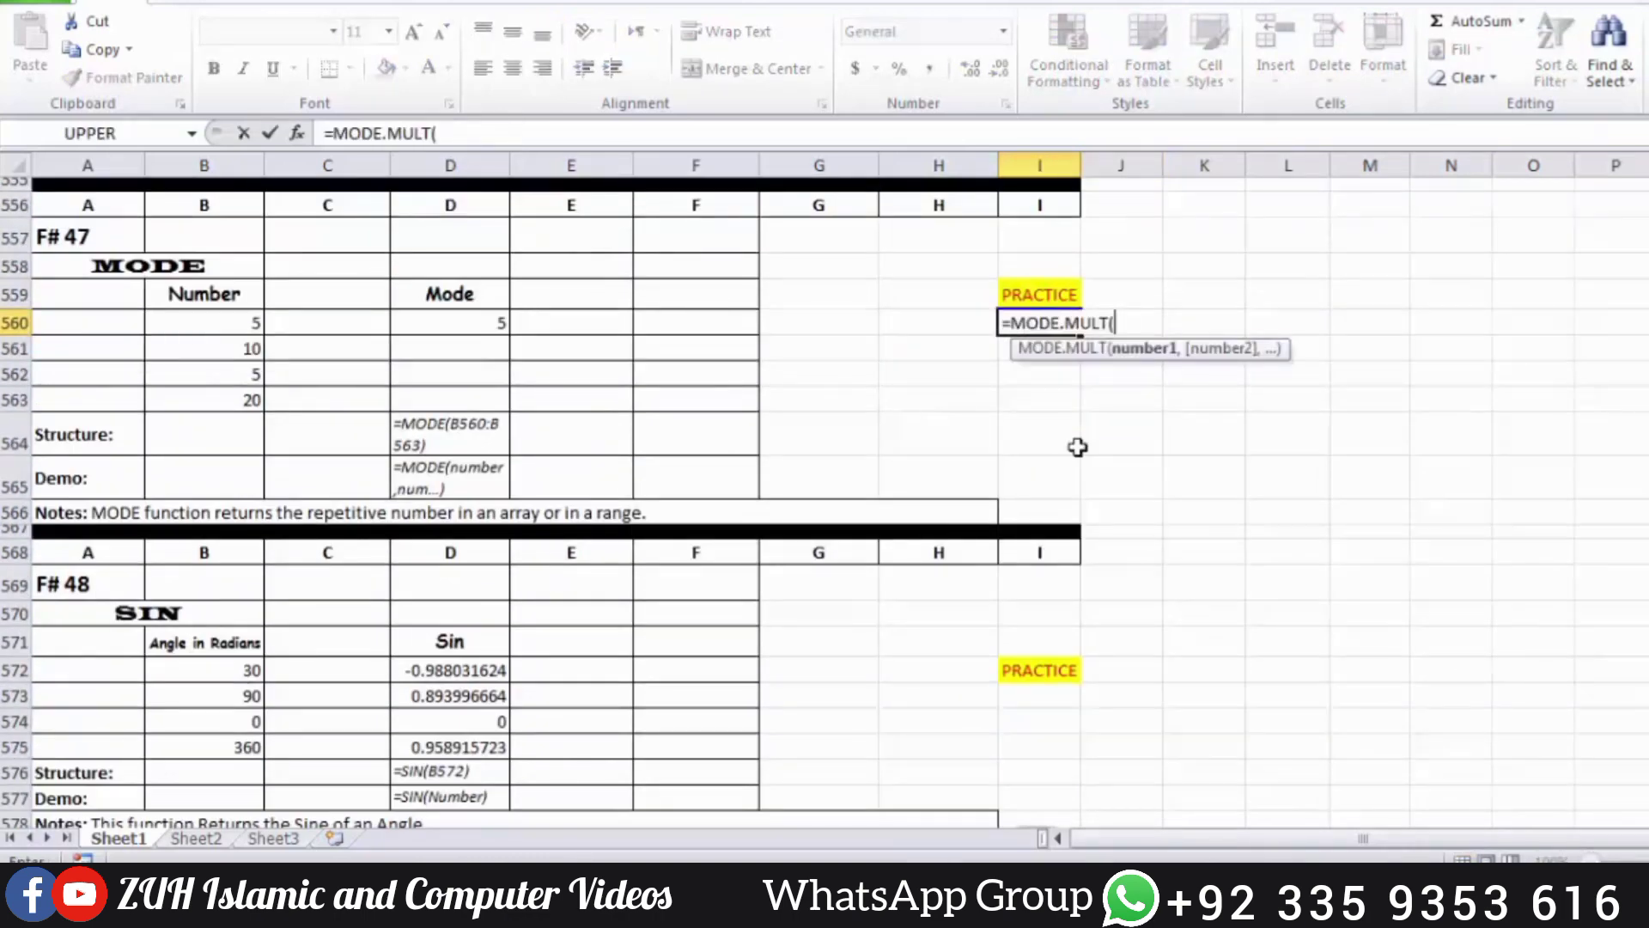
{"action": "key", "text": "BackSpace"}
{"action": "key", "text": "BackSpace"}
{"action": "key", "text": "BackSpace"}
{"action": "key", "text": "BackSpace"}
{"action": "key", "text": "BackSpace"}
{"action": "key", "text": "BackSpace"}
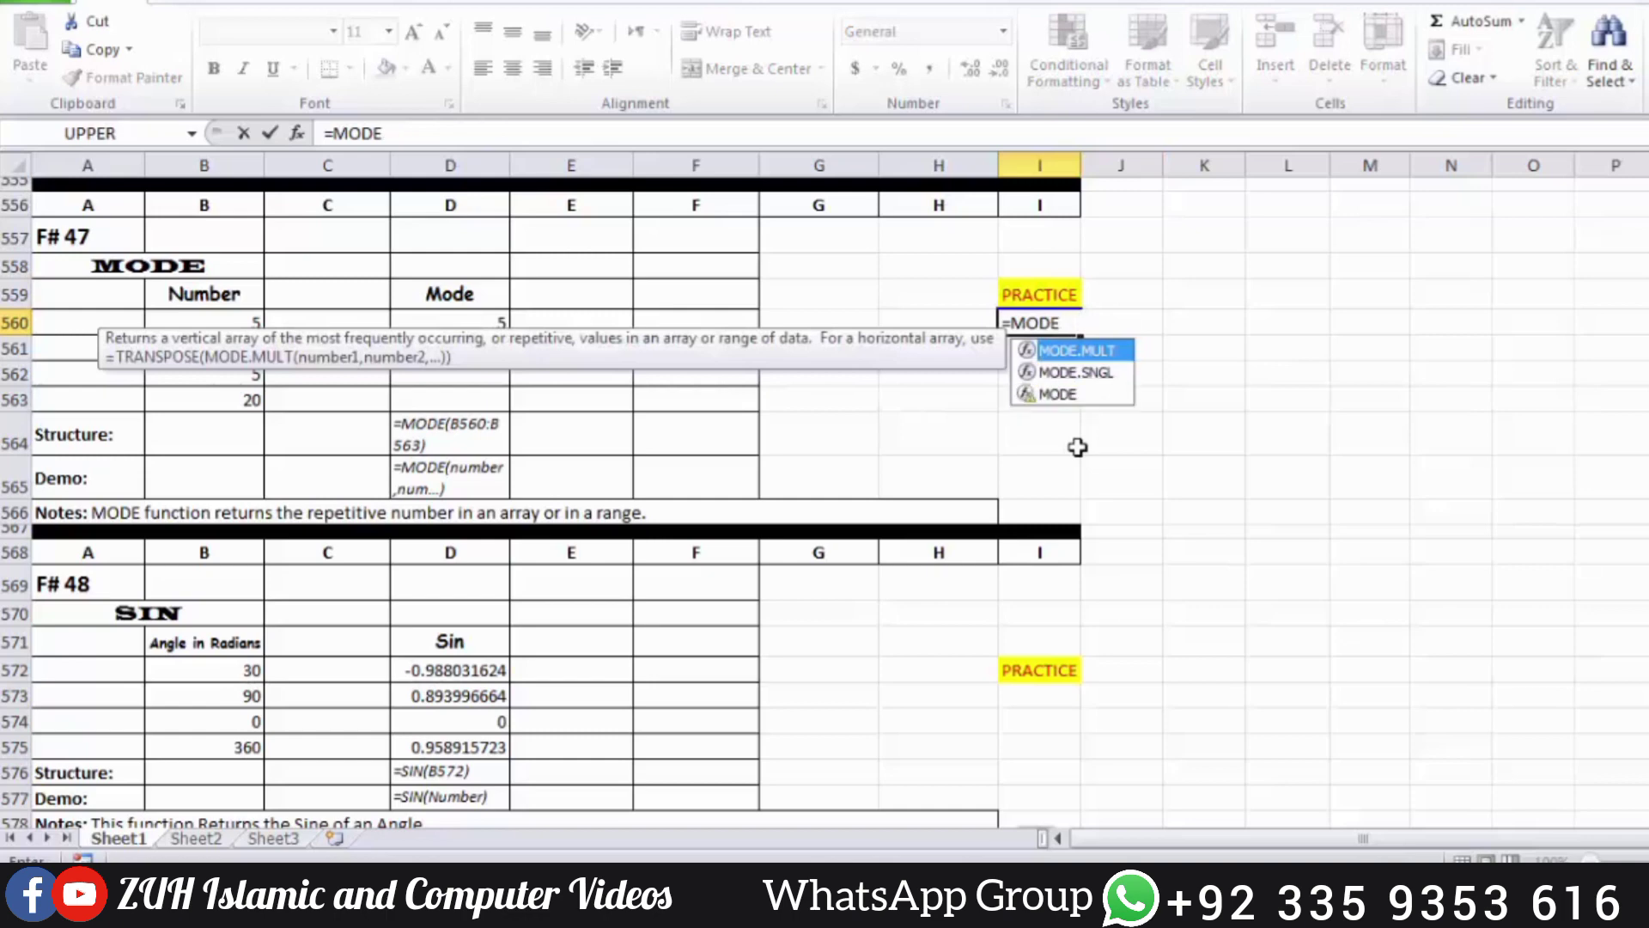
{"action": "key", "text": "Down"}
{"action": "key", "text": "Down"}
{"action": "key", "text": "Tab"}
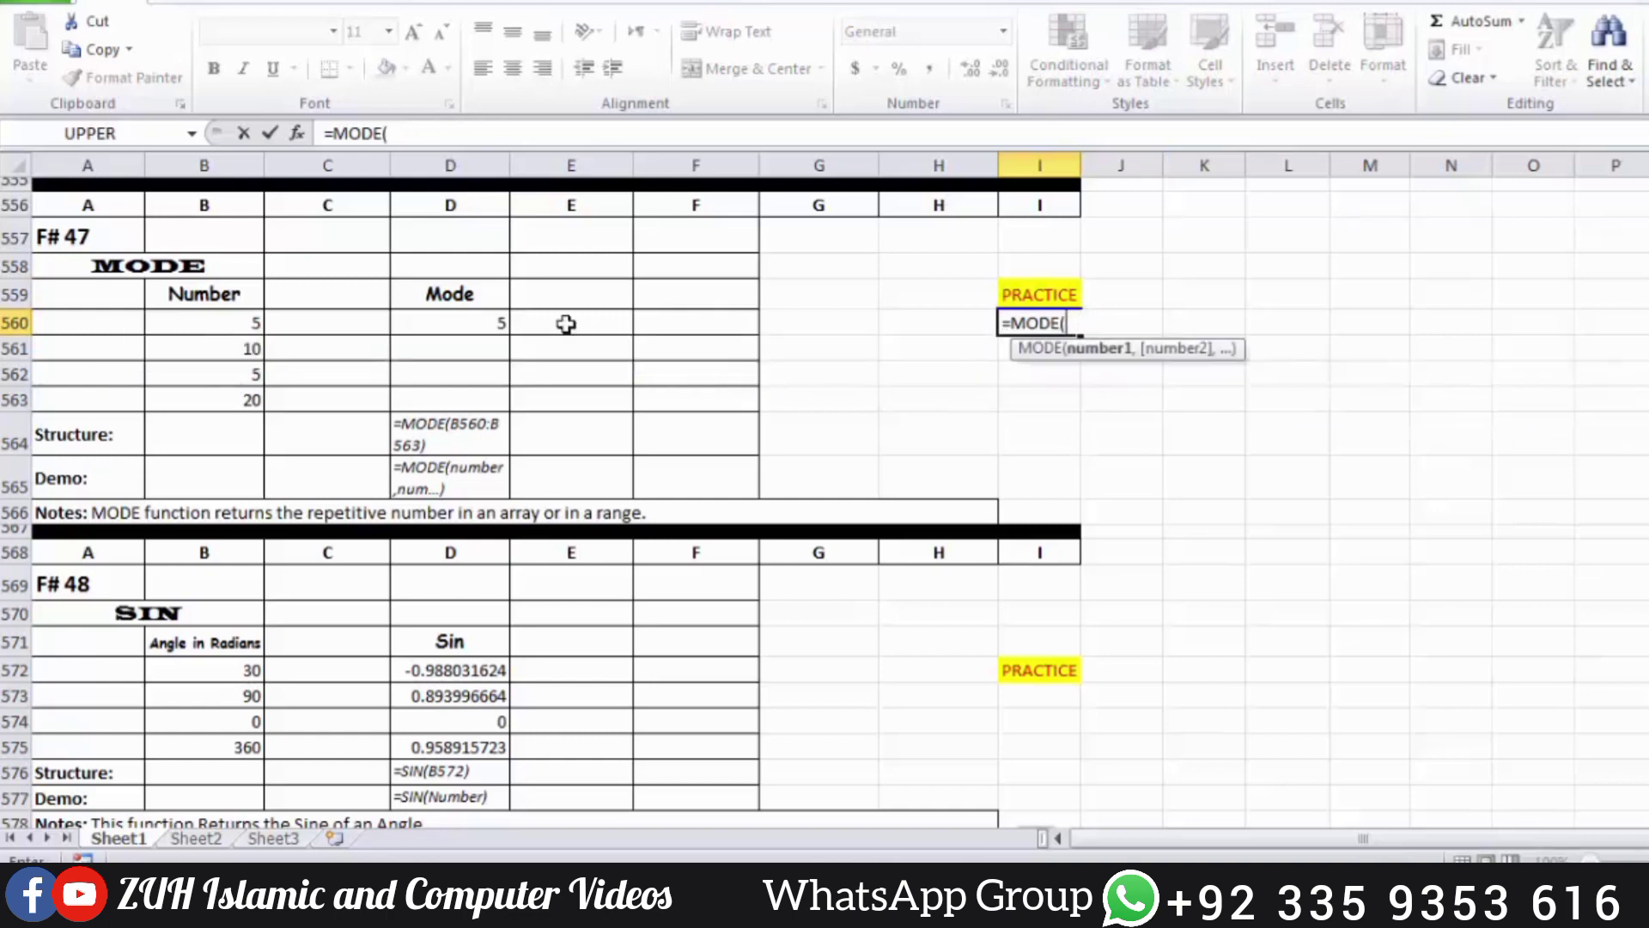
{"action": "left_click_drag", "start_coordinate": [224, 320], "coordinate": [235, 394]}
{"action": "key", "text": "Return"}
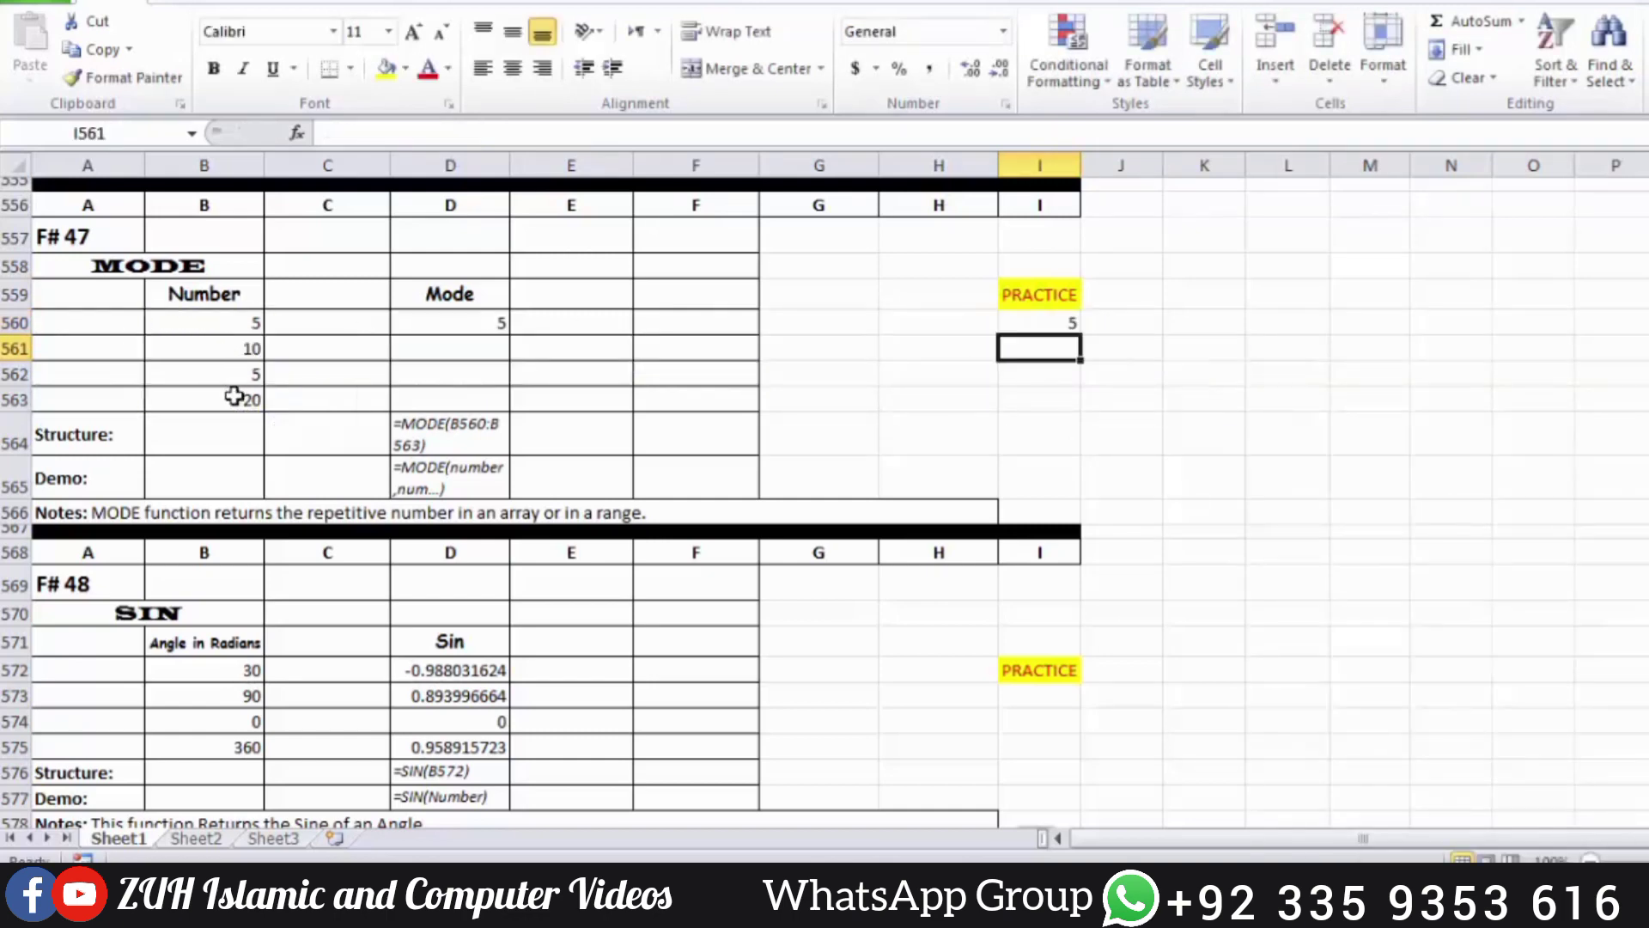
Change the MODE sample numbers by setting B563 to 10 and B560 to 2.
{"action": "left_click", "coordinate": [248, 400]}
{"action": "type", "text": "10"}
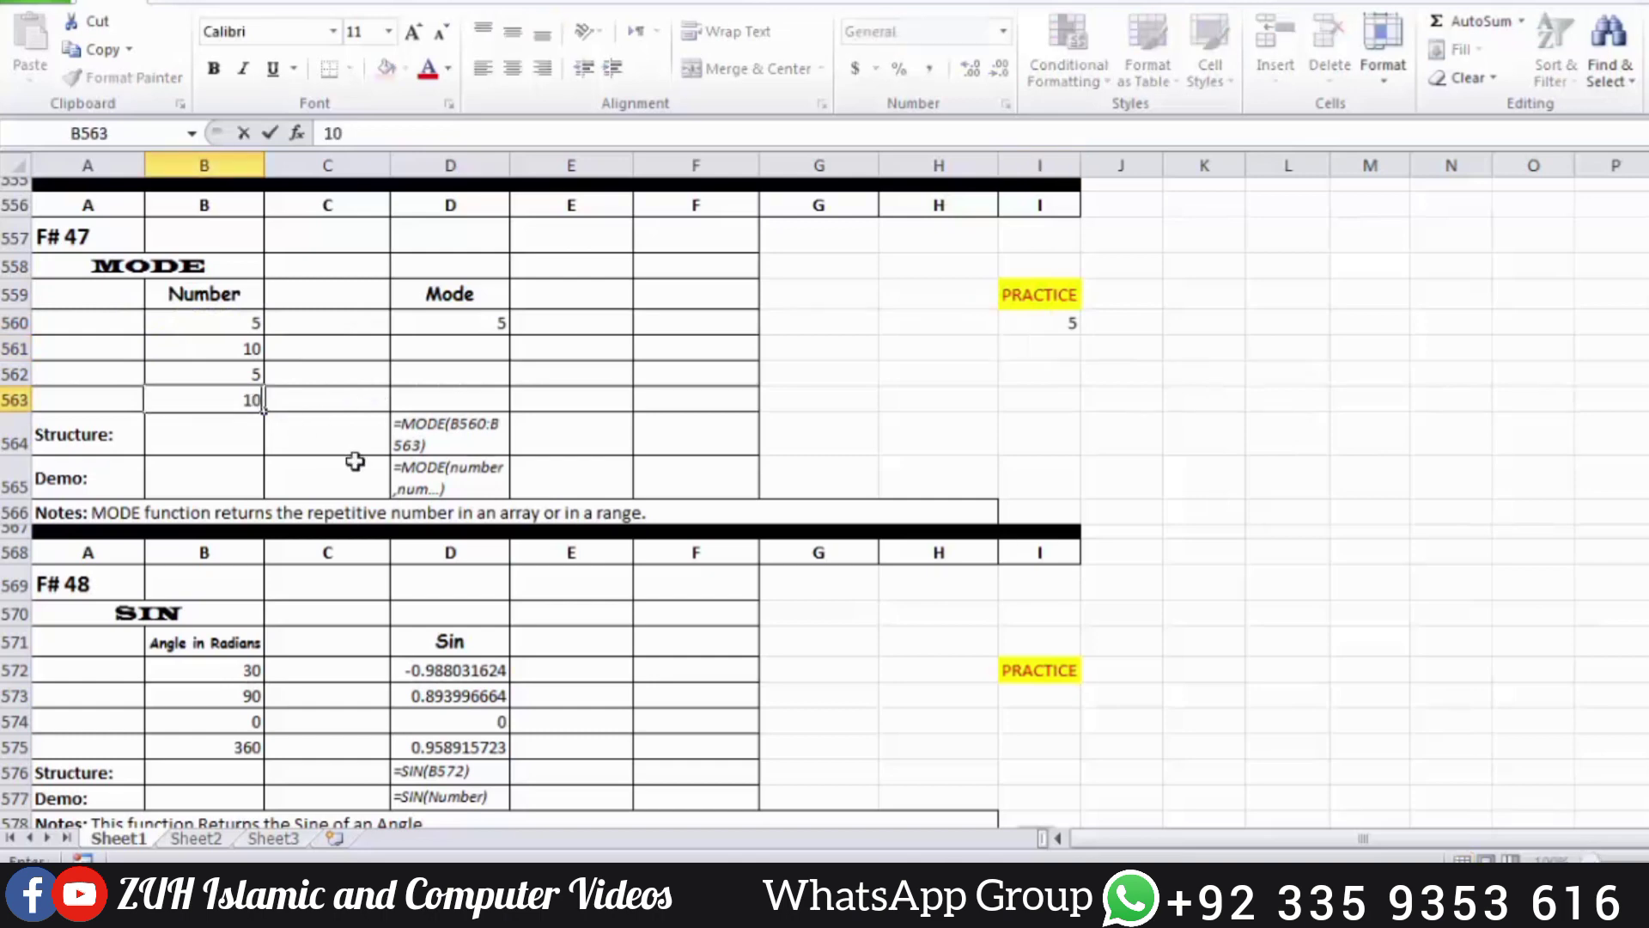
{"action": "key", "text": "Return"}
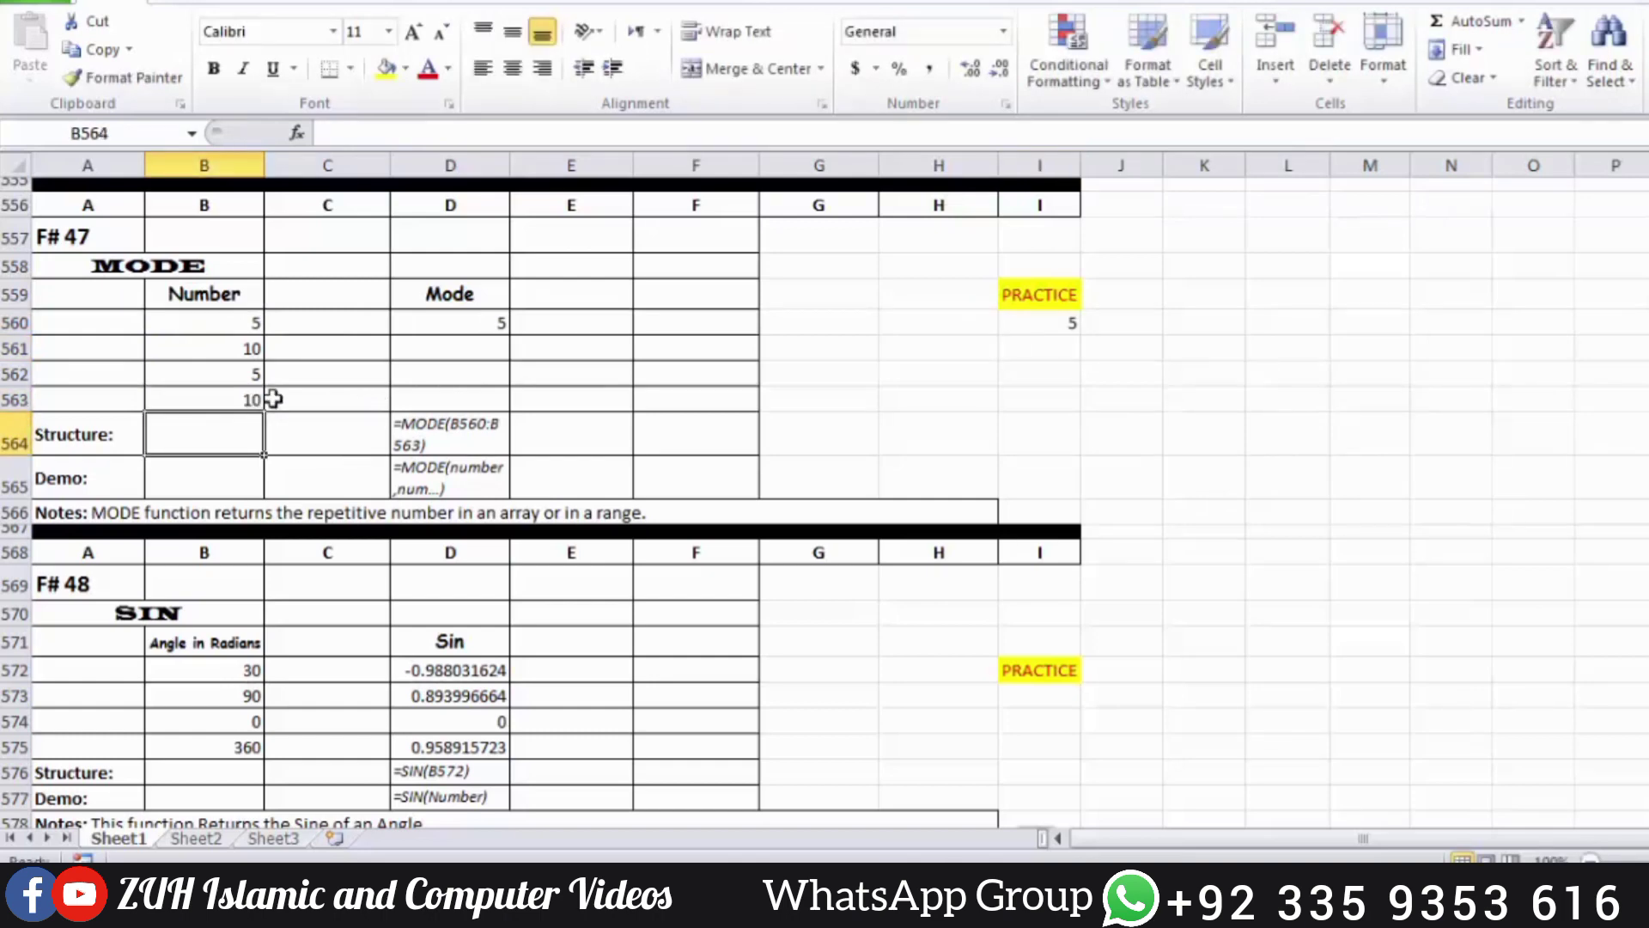
{"action": "left_click", "coordinate": [249, 314]}
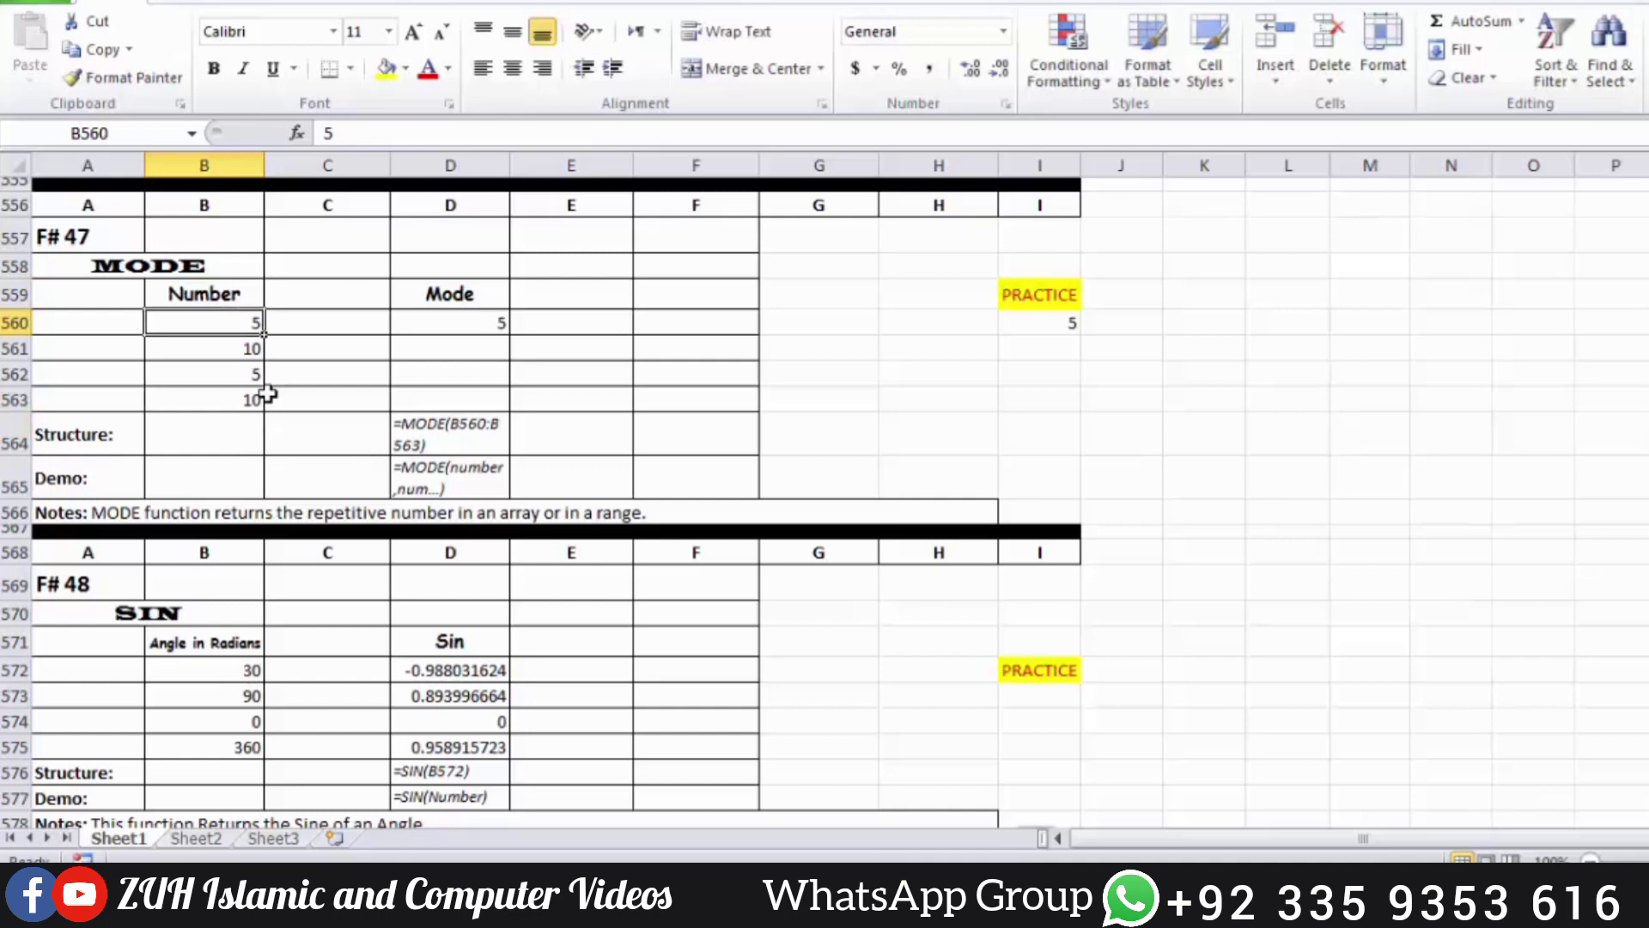
{"action": "type", "text": "2"}
{"action": "key", "text": "Return"}
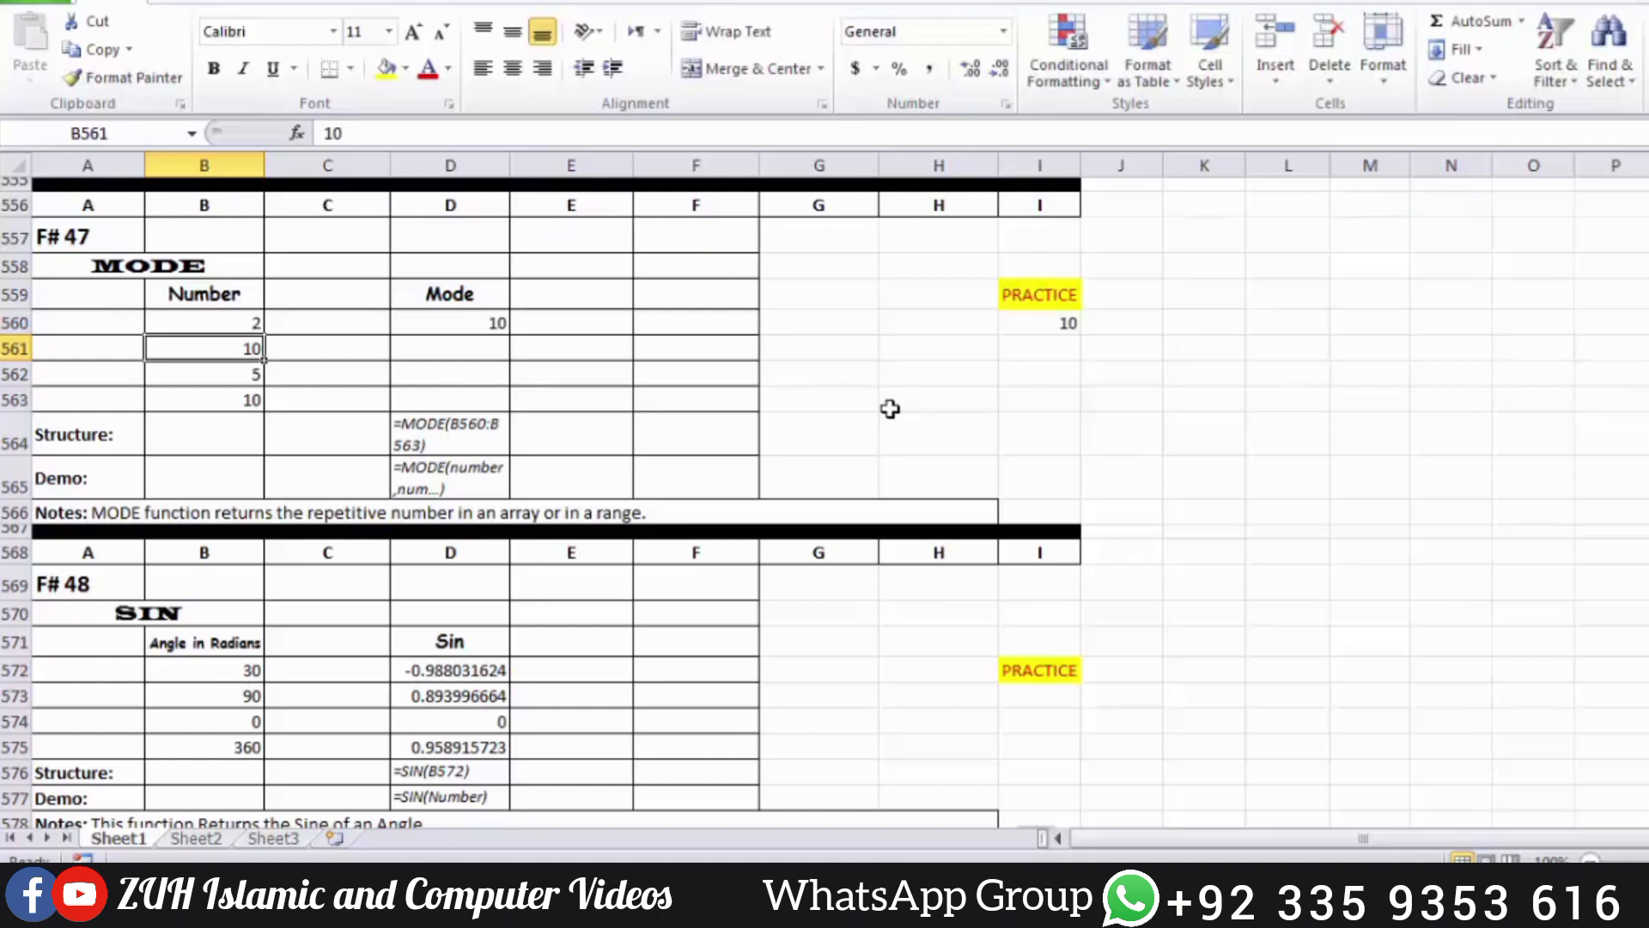
Enter =SIN(B572) in practice cell I573 of the F# 48 section and fill it down through I575.
{"action": "scroll", "coordinate": [889, 409], "scroll_direction": "down", "scroll_amount": 3}
{"action": "left_click", "coordinate": [1041, 464]}
{"action": "type", "text": "="}
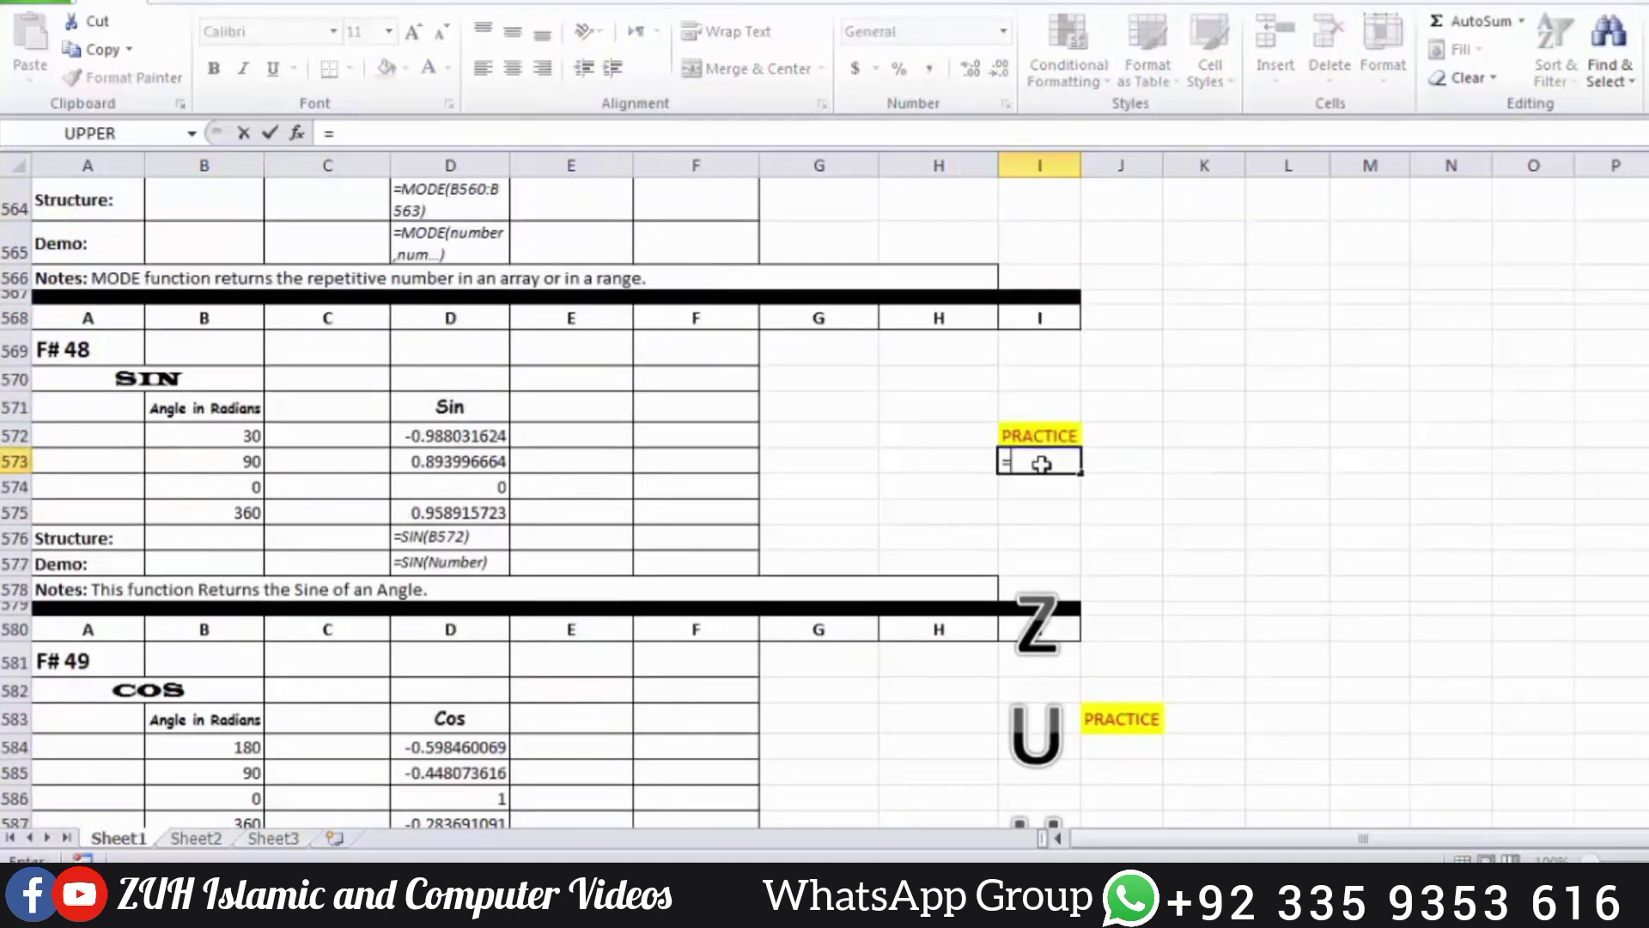
{"action": "type", "text": "sin"}
{"action": "key", "text": "Tab"}
{"action": "left_click", "coordinate": [226, 435]}
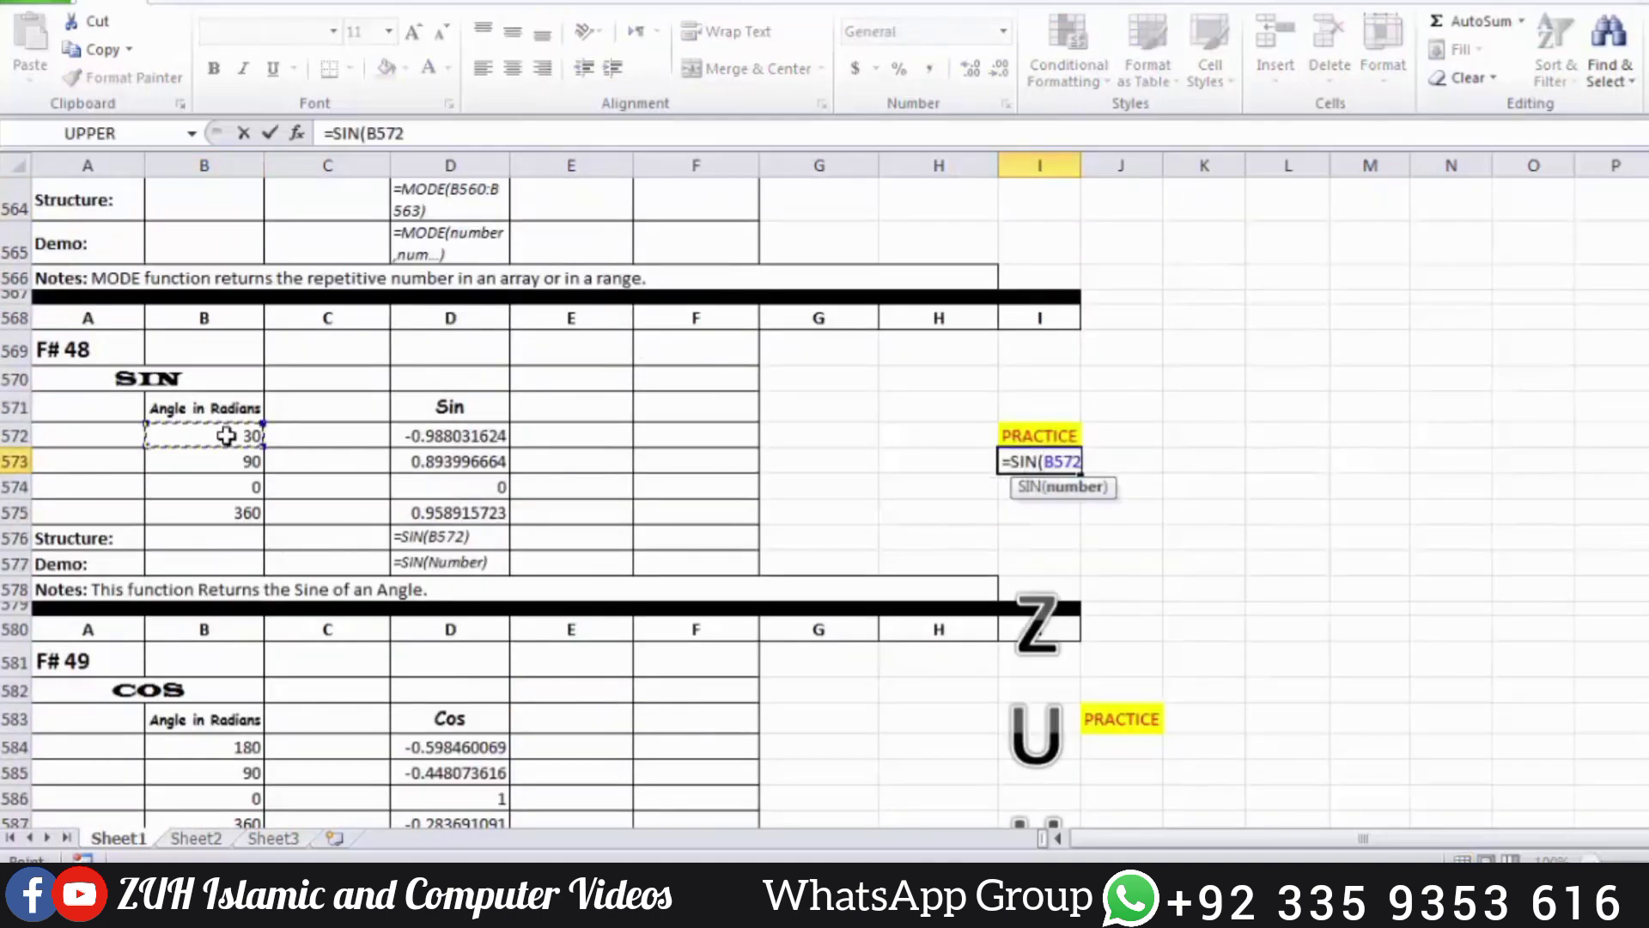
{"action": "key", "text": "Return"}
{"action": "left_click_drag", "start_coordinate": [1049, 464], "coordinate": [1064, 508]}
{"action": "key", "text": "ctrl+d"}
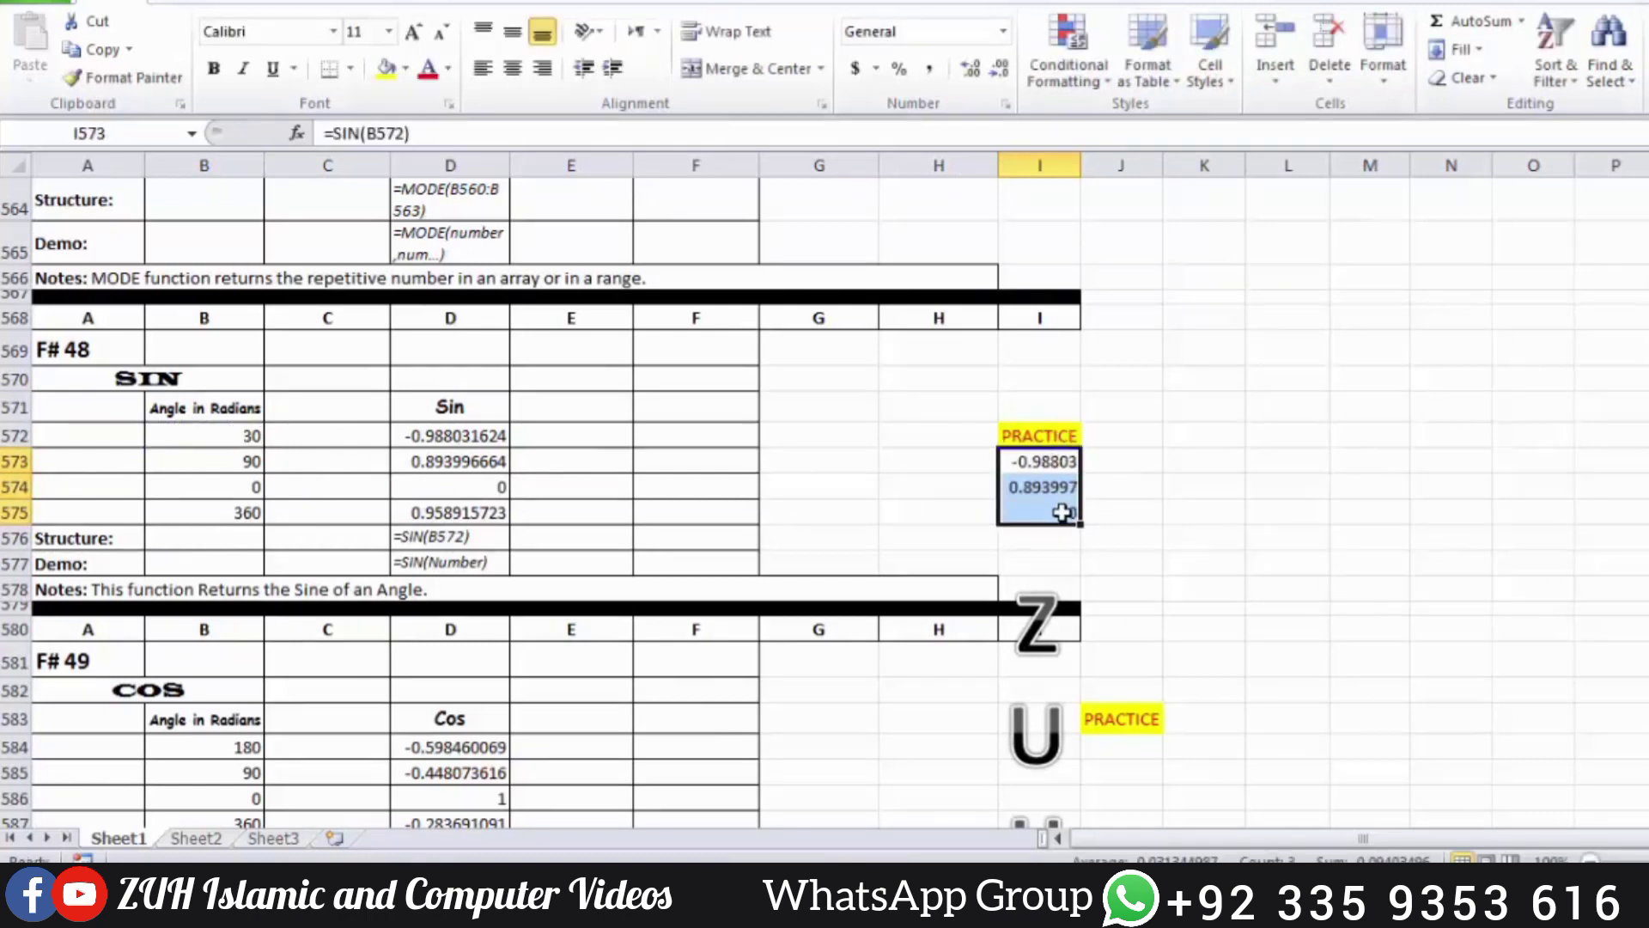
Set the first SIN angle in B572 to 0.
{"action": "left_click", "coordinate": [245, 443]}
{"action": "type", "text": "0"}
{"action": "key", "text": "Return"}
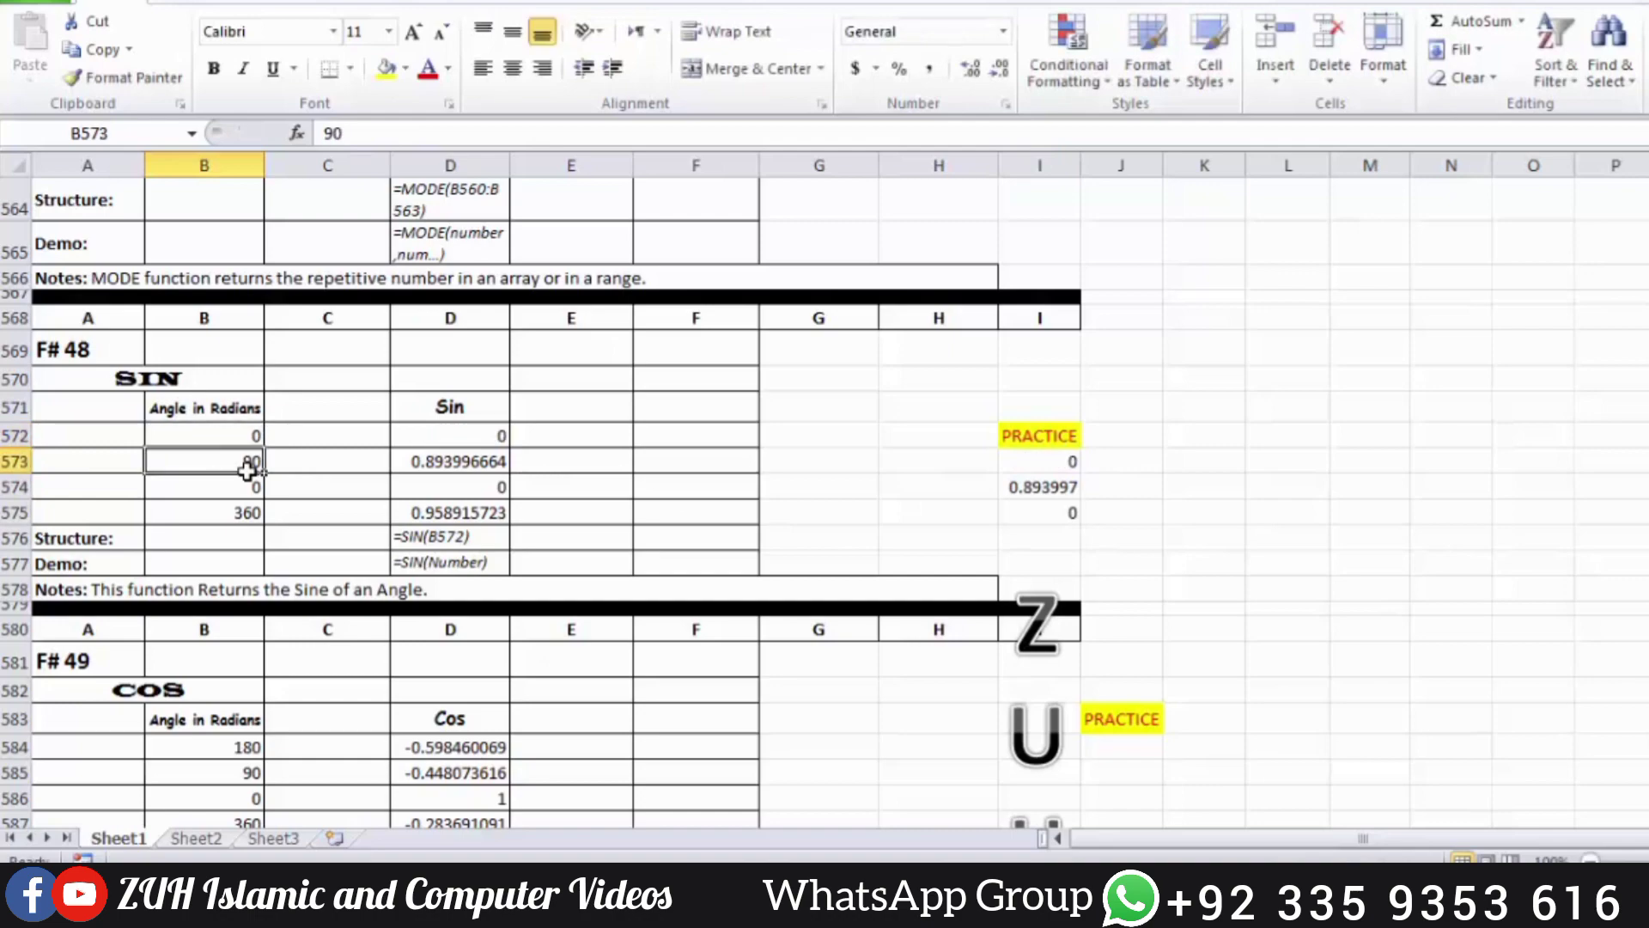
Set the first SIN angle in B572 to 90.
{"action": "left_click", "coordinate": [244, 439]}
{"action": "type", "text": "90"}
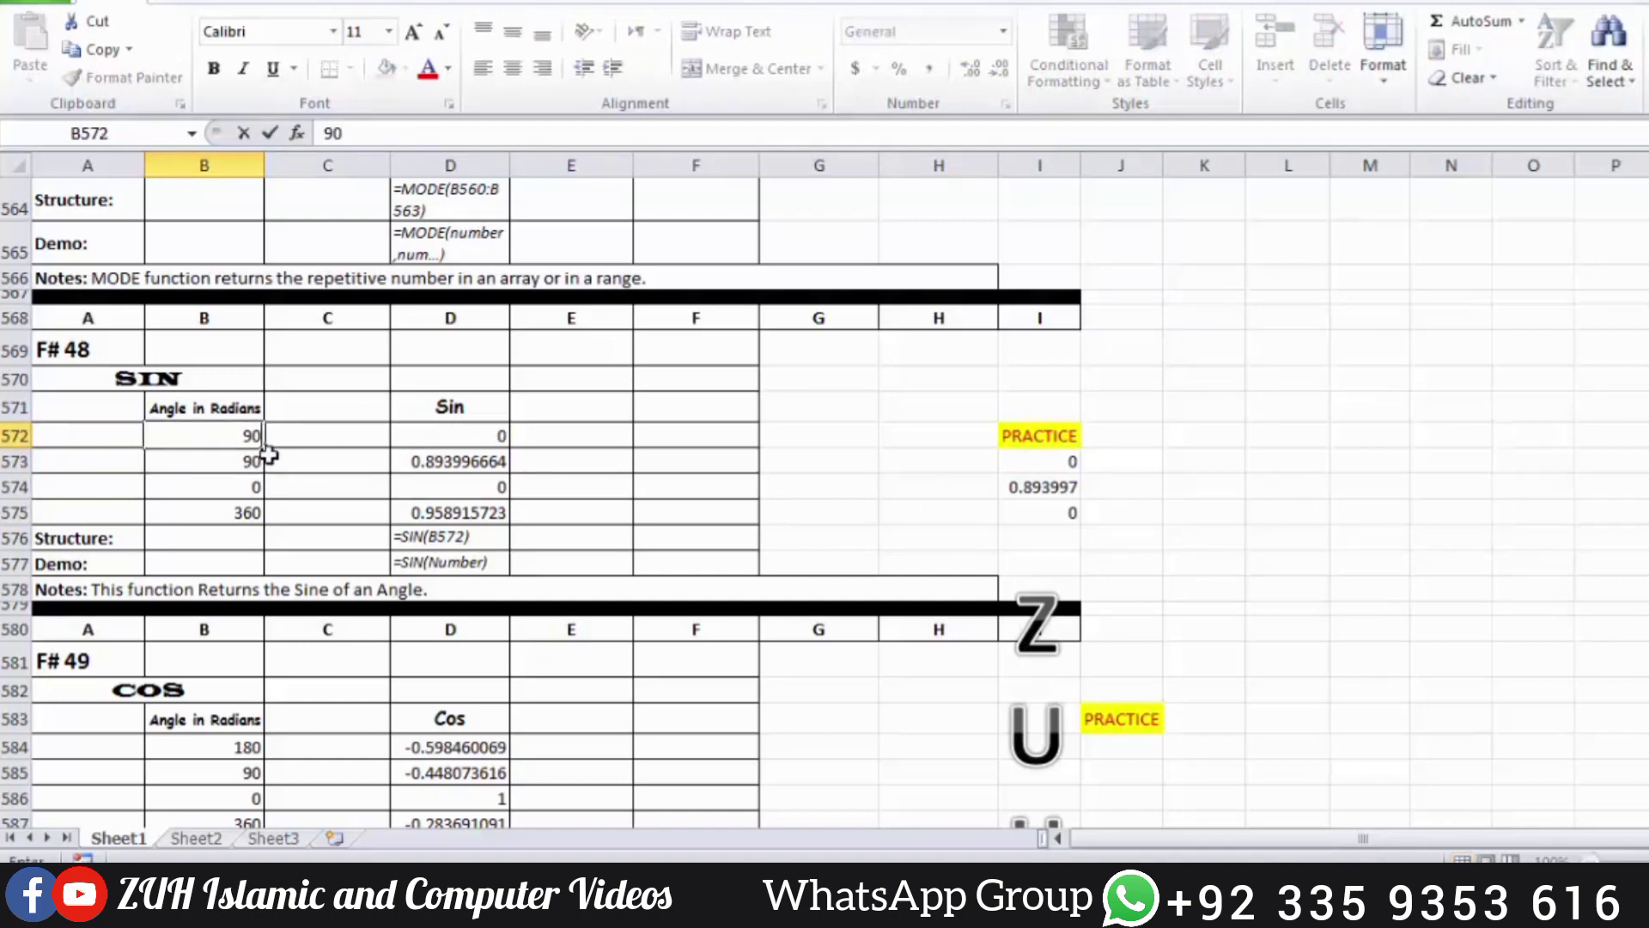
{"action": "key", "text": "Return"}
Enter =COS(B584) in practice cell J584 of the F# 49 section and fill it down through J587.
{"action": "scroll", "coordinate": [249, 431], "scroll_direction": "down", "scroll_amount": 6}
{"action": "left_click", "coordinate": [1116, 249]}
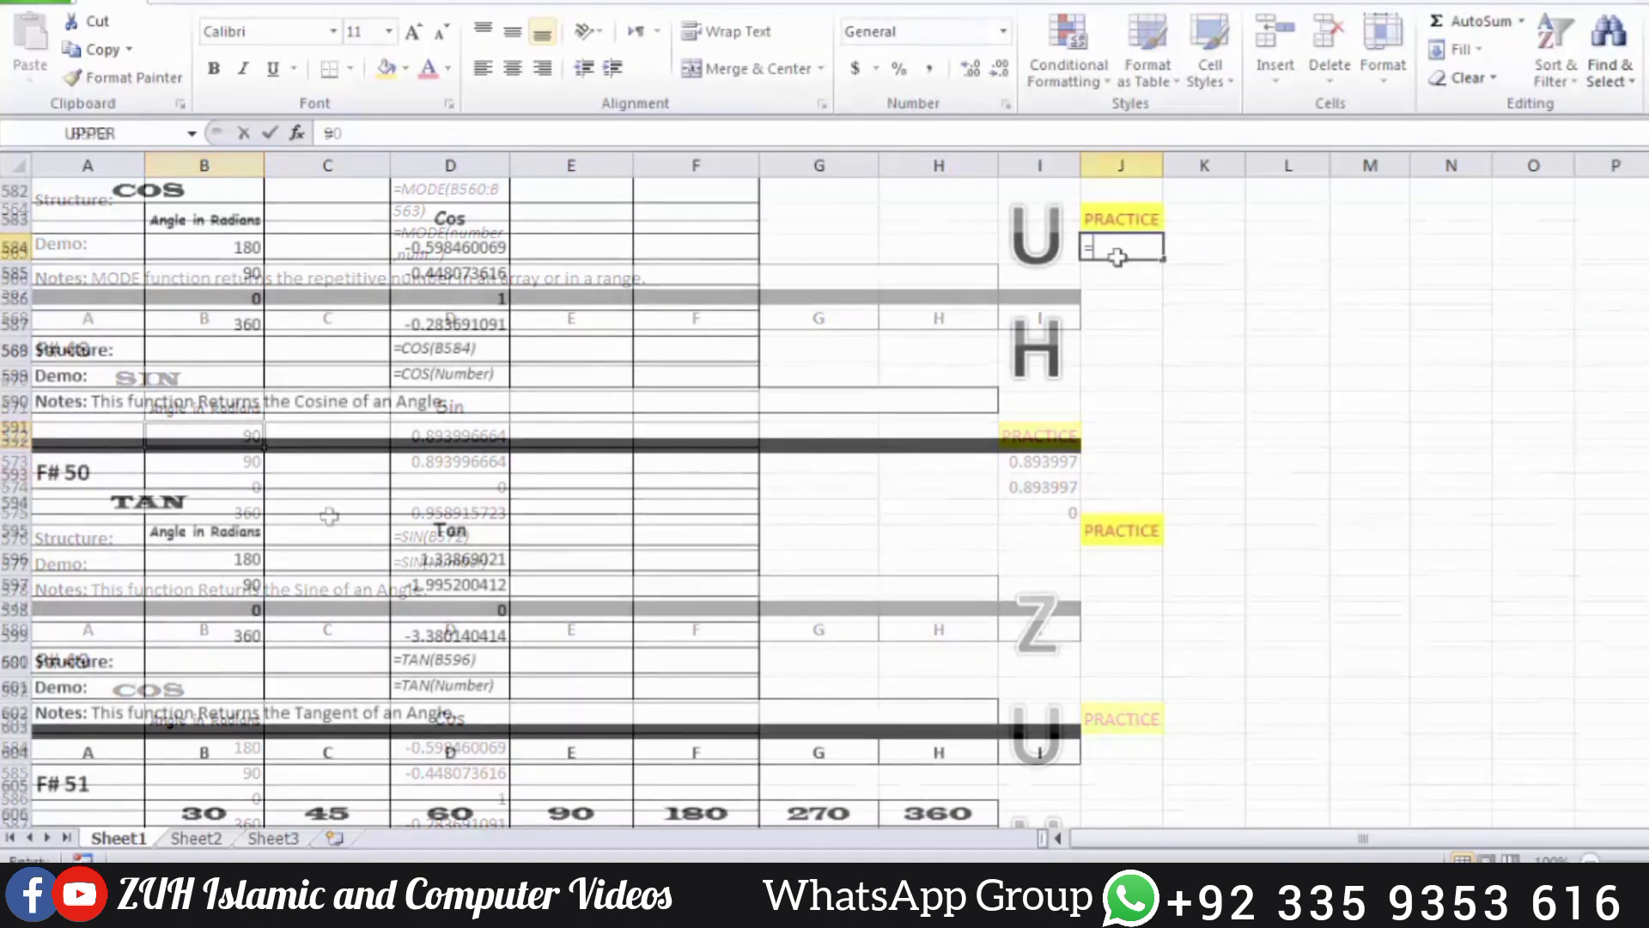
{"action": "type", "text": "=cos"}
{"action": "key", "text": "Tab"}
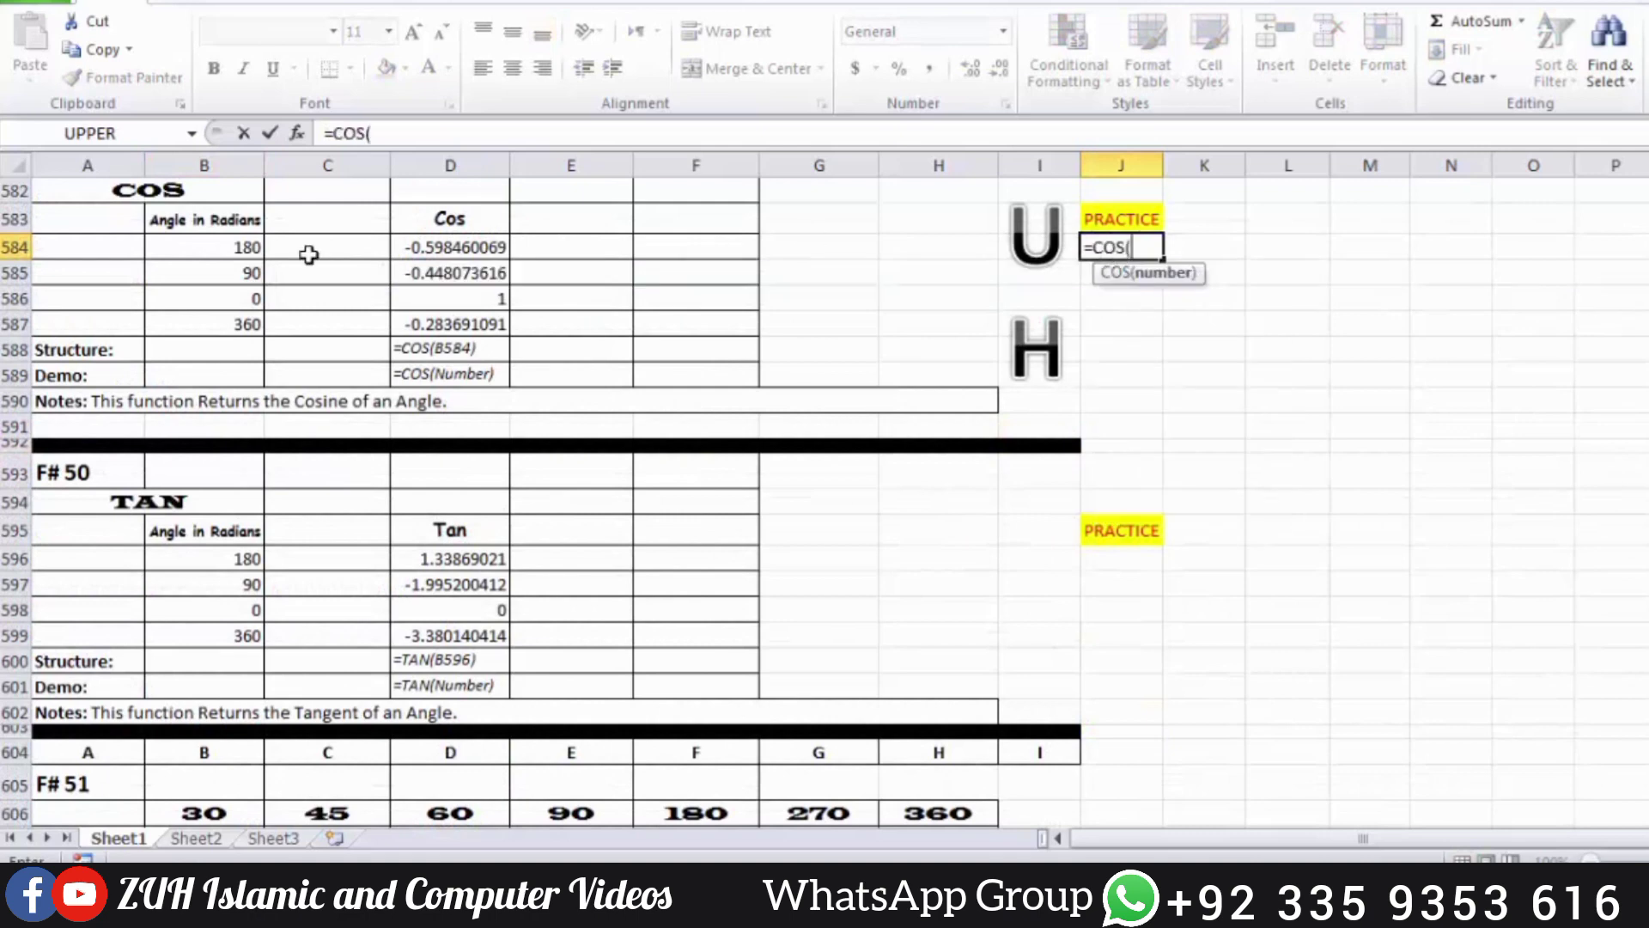
{"action": "left_click", "coordinate": [244, 249]}
{"action": "key", "text": "Return"}
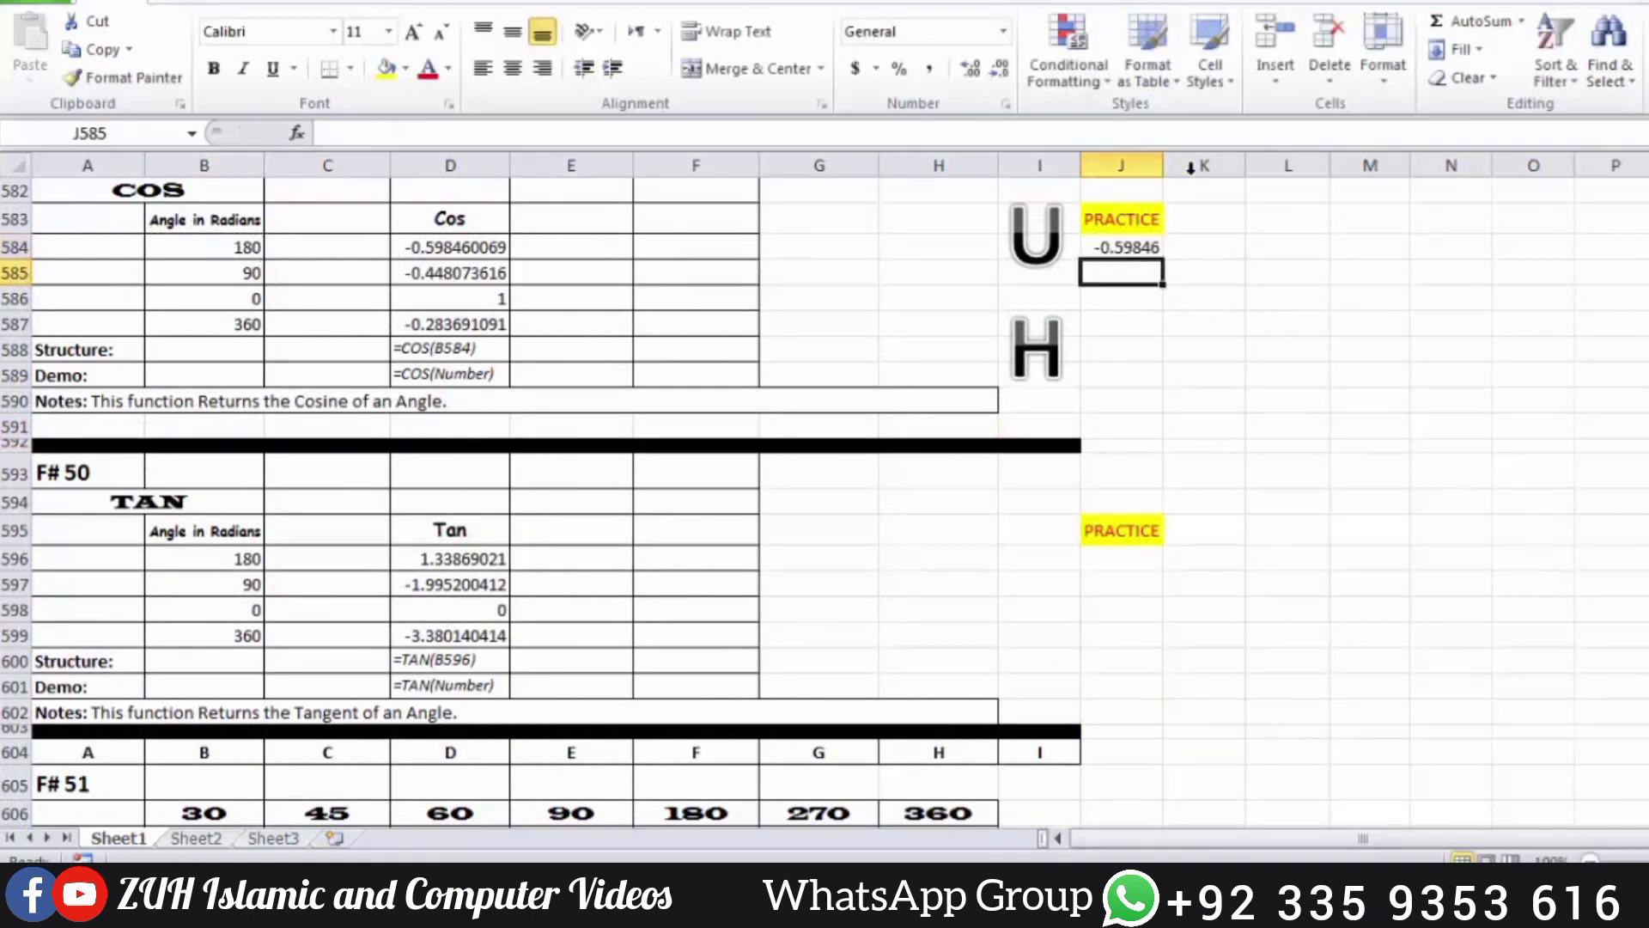
{"action": "left_click_drag", "start_coordinate": [1142, 247], "coordinate": [1133, 317]}
{"action": "key", "text": "ctrl+d"}
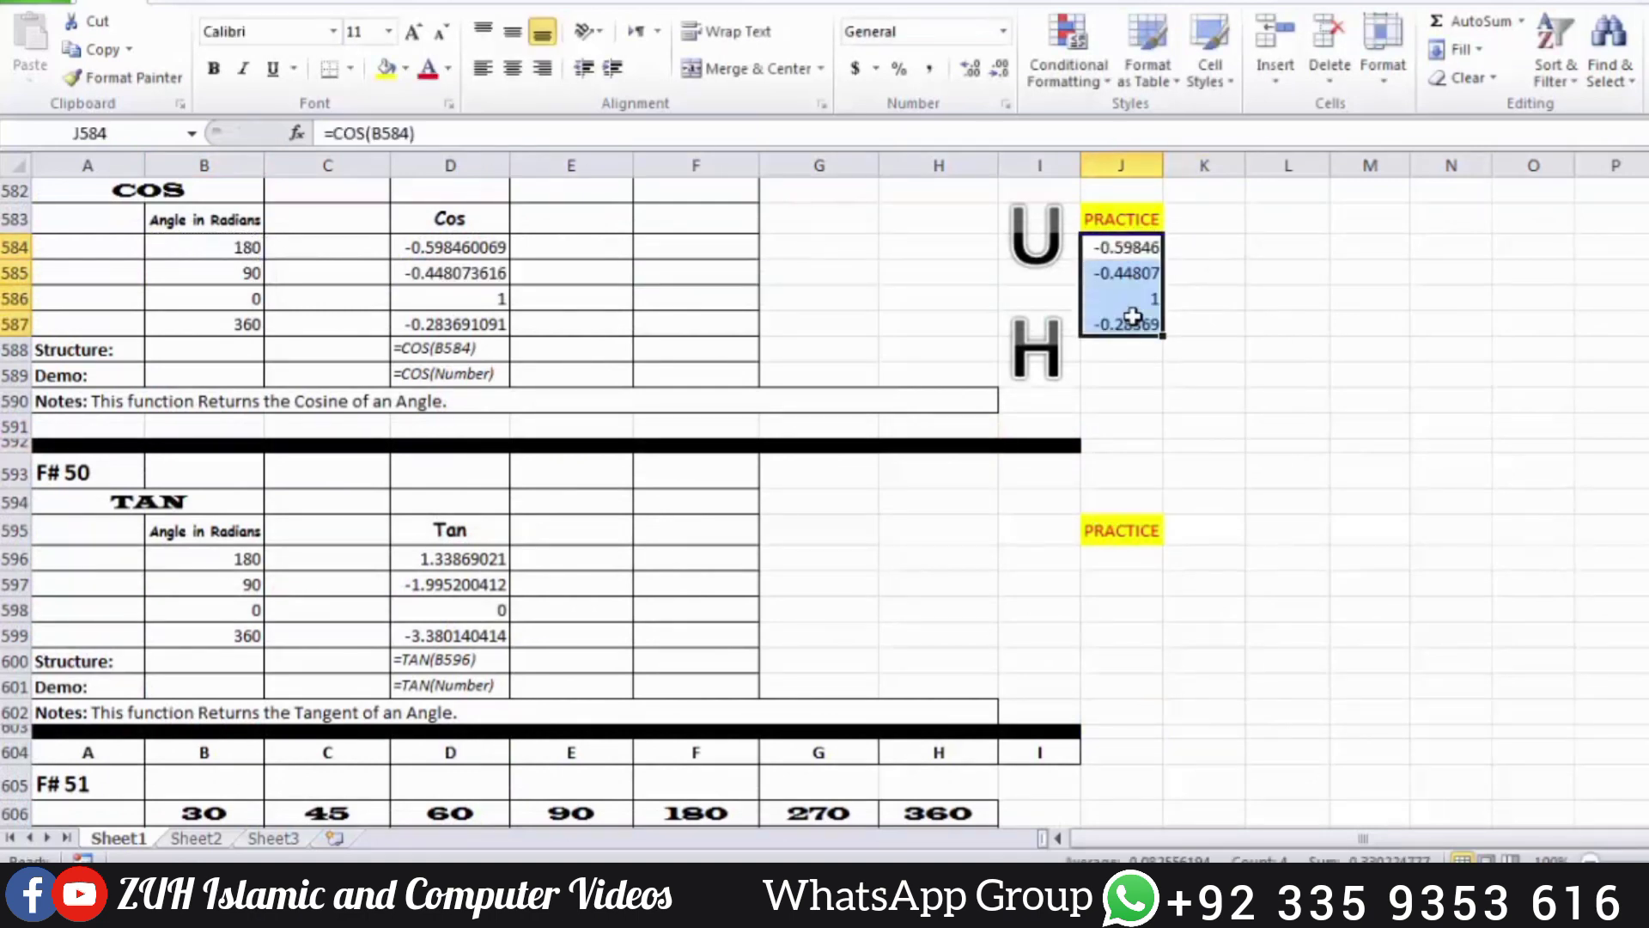
Enter =TAN(B596) in practice cell J596 of the F# 50 section and fill it down through J599.
{"action": "scroll", "coordinate": [1129, 313], "scroll_direction": "down", "scroll_amount": 3}
{"action": "left_click", "coordinate": [1120, 313]}
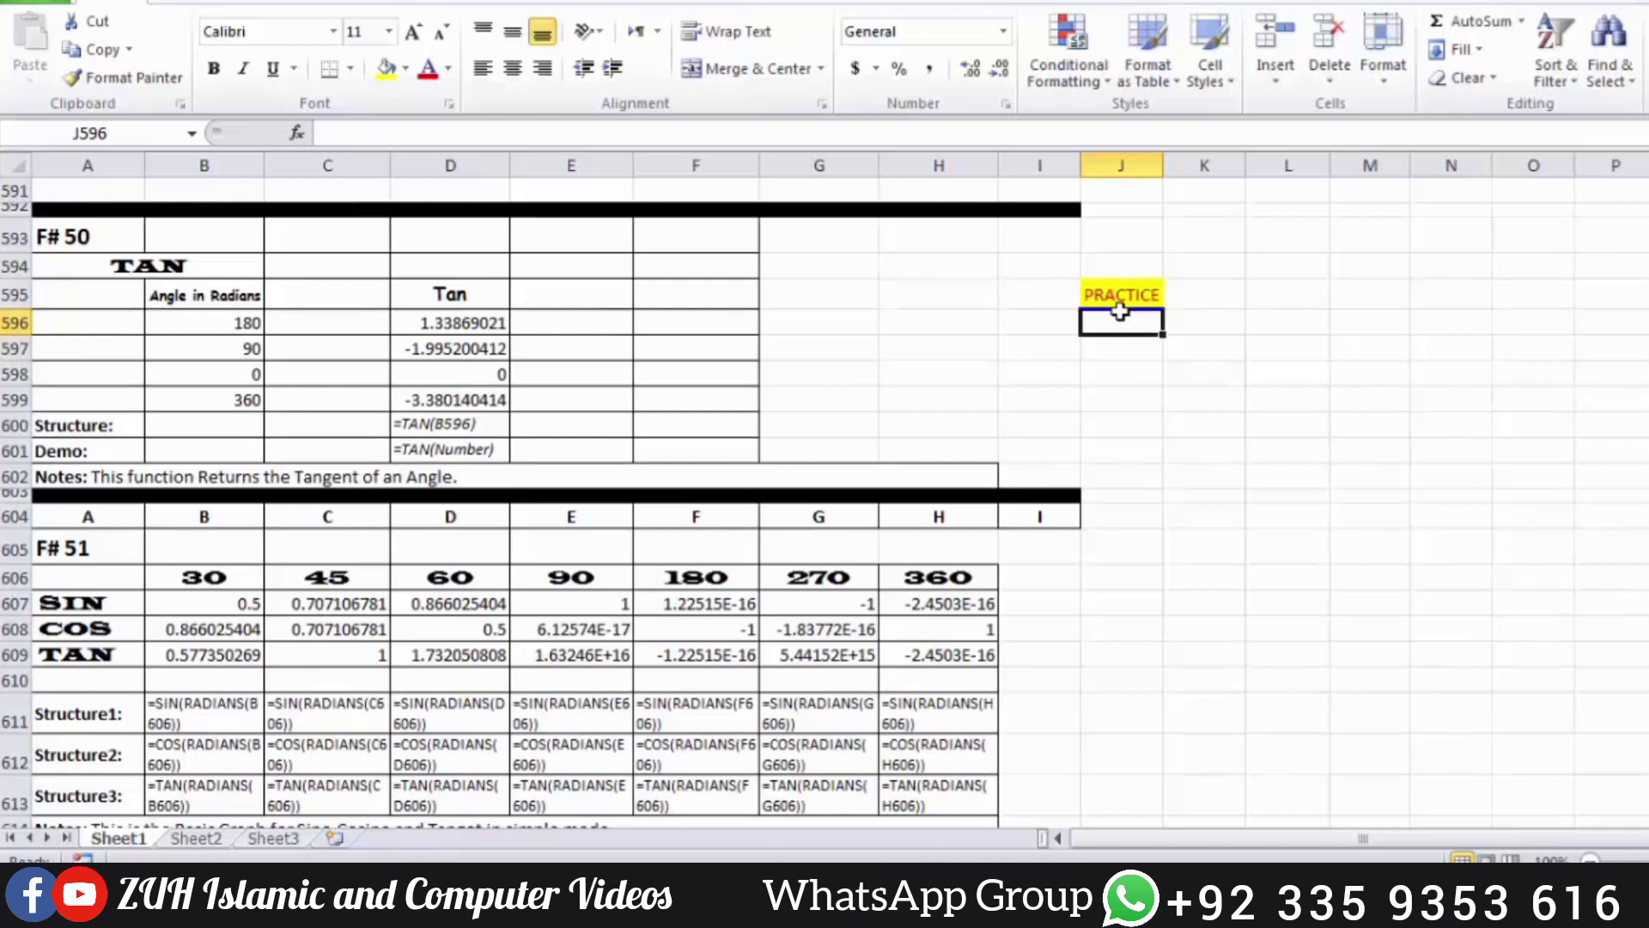
{"action": "type", "text": "=tan"}
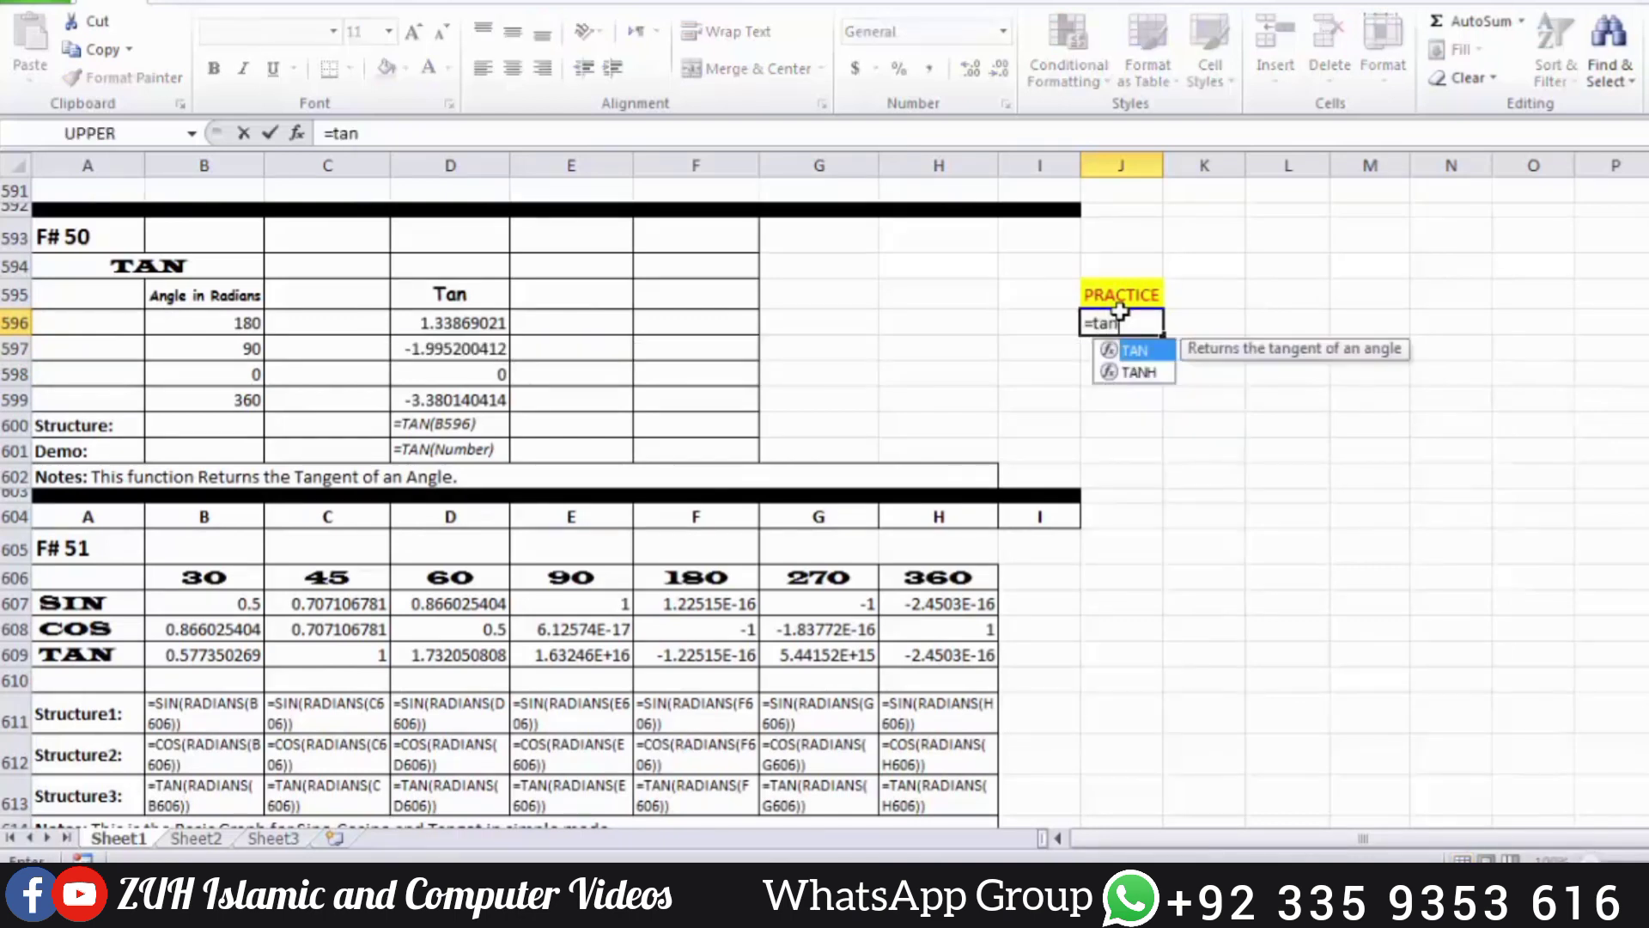
{"action": "key", "text": "Tab"}
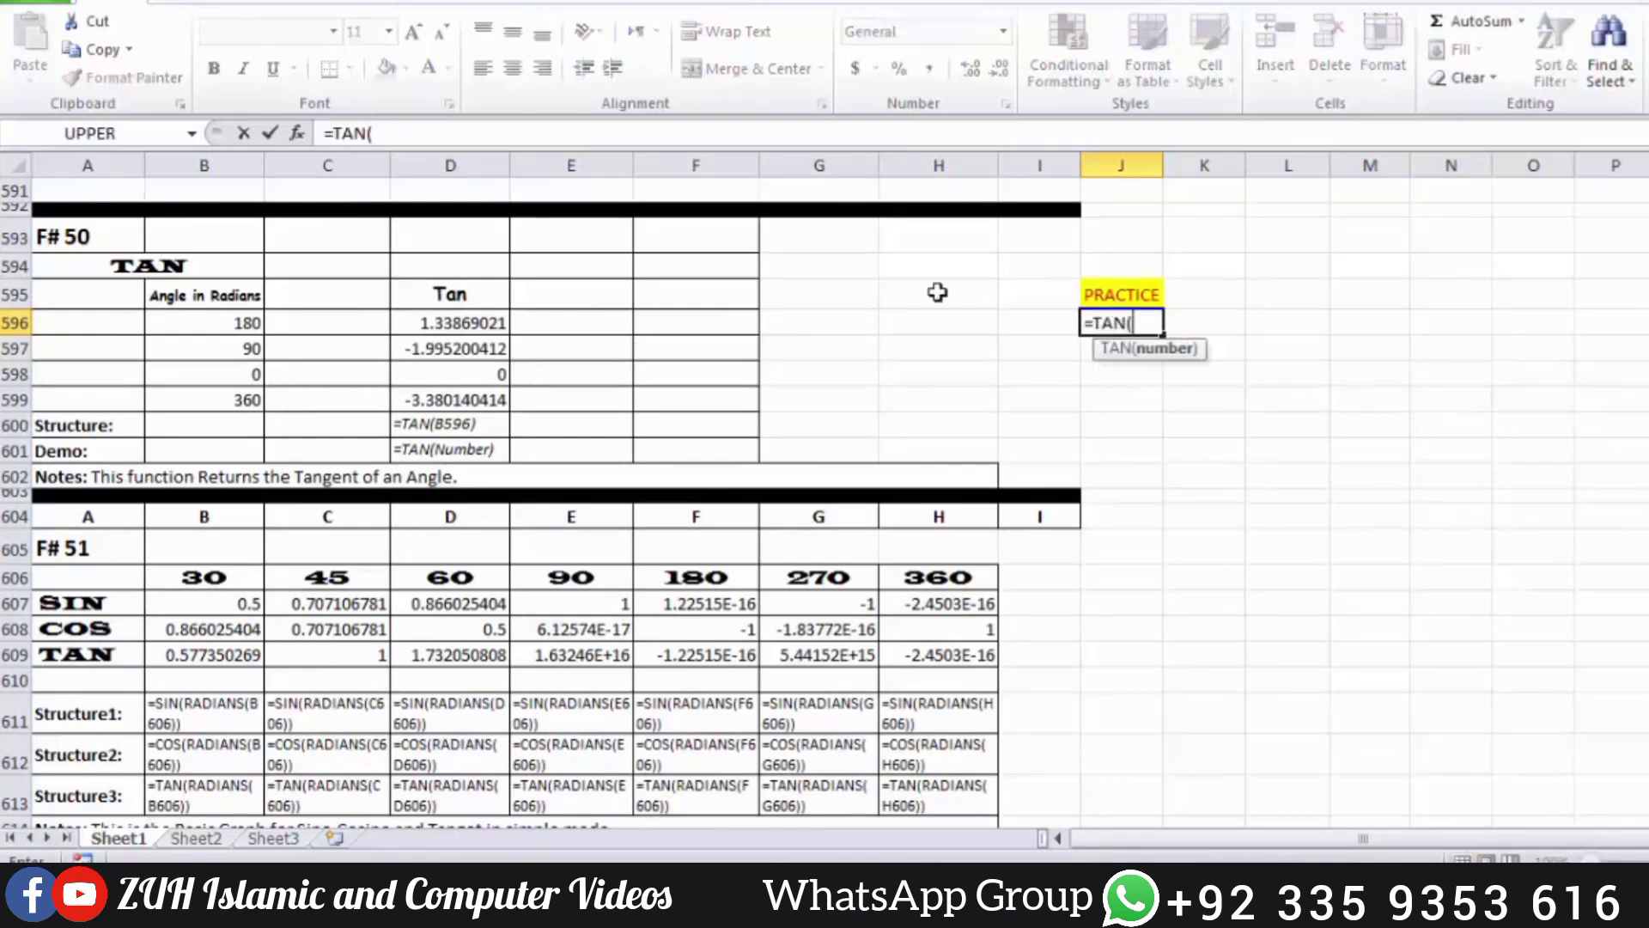
{"action": "left_click", "coordinate": [232, 322]}
{"action": "key", "text": "Return"}
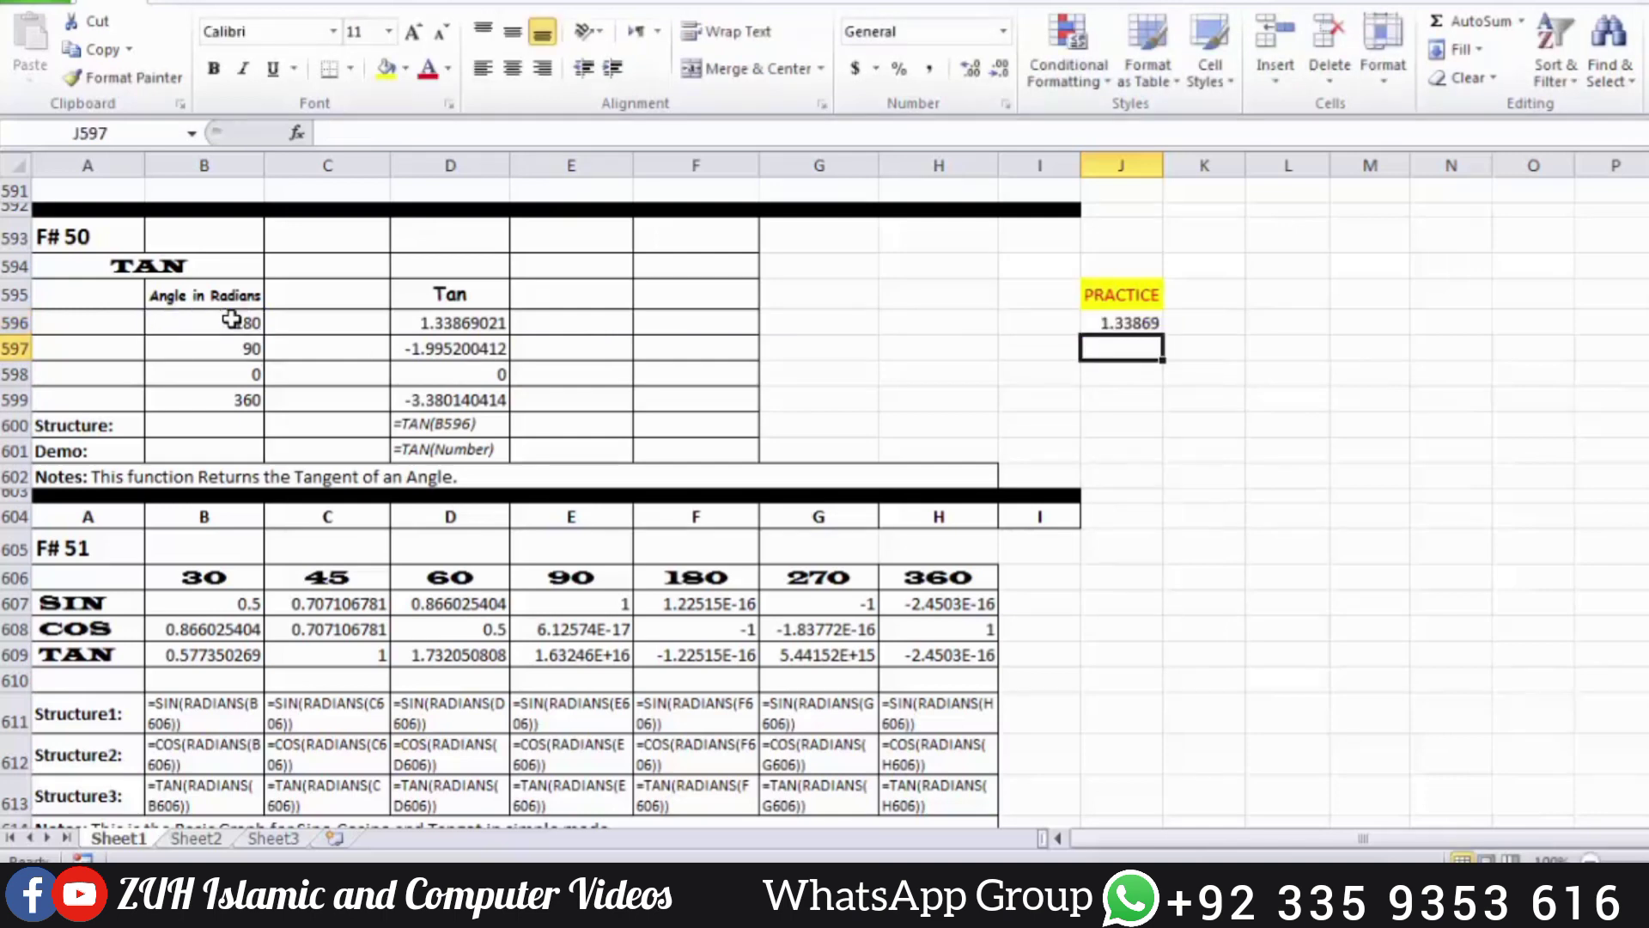
{"action": "left_click_drag", "start_coordinate": [1108, 324], "coordinate": [1120, 392]}
{"action": "key", "text": "ctrl+d"}
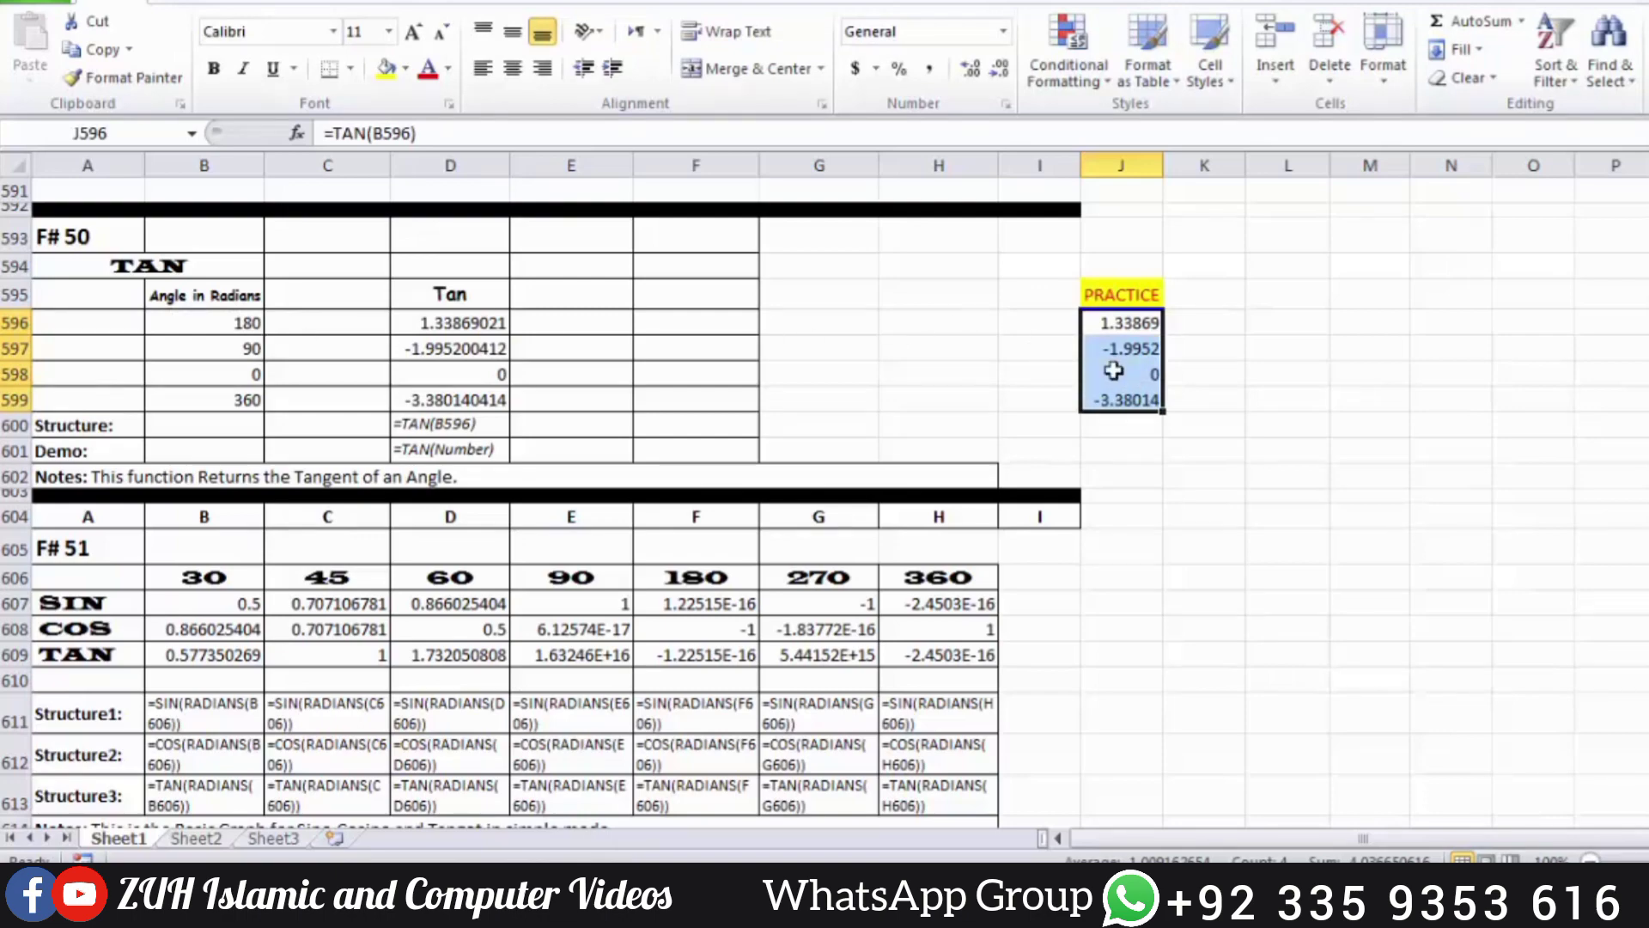
{"action": "left_click", "coordinate": [1114, 371]}
Return to the F# 41 FLOOR section to review its practice cells and select the empty cell M488 beside them.
{"action": "scroll", "coordinate": [1114, 371], "scroll_direction": "up", "scroll_amount": 5}
{"action": "scroll", "coordinate": [1114, 371], "scroll_direction": "up", "scroll_amount": 20}
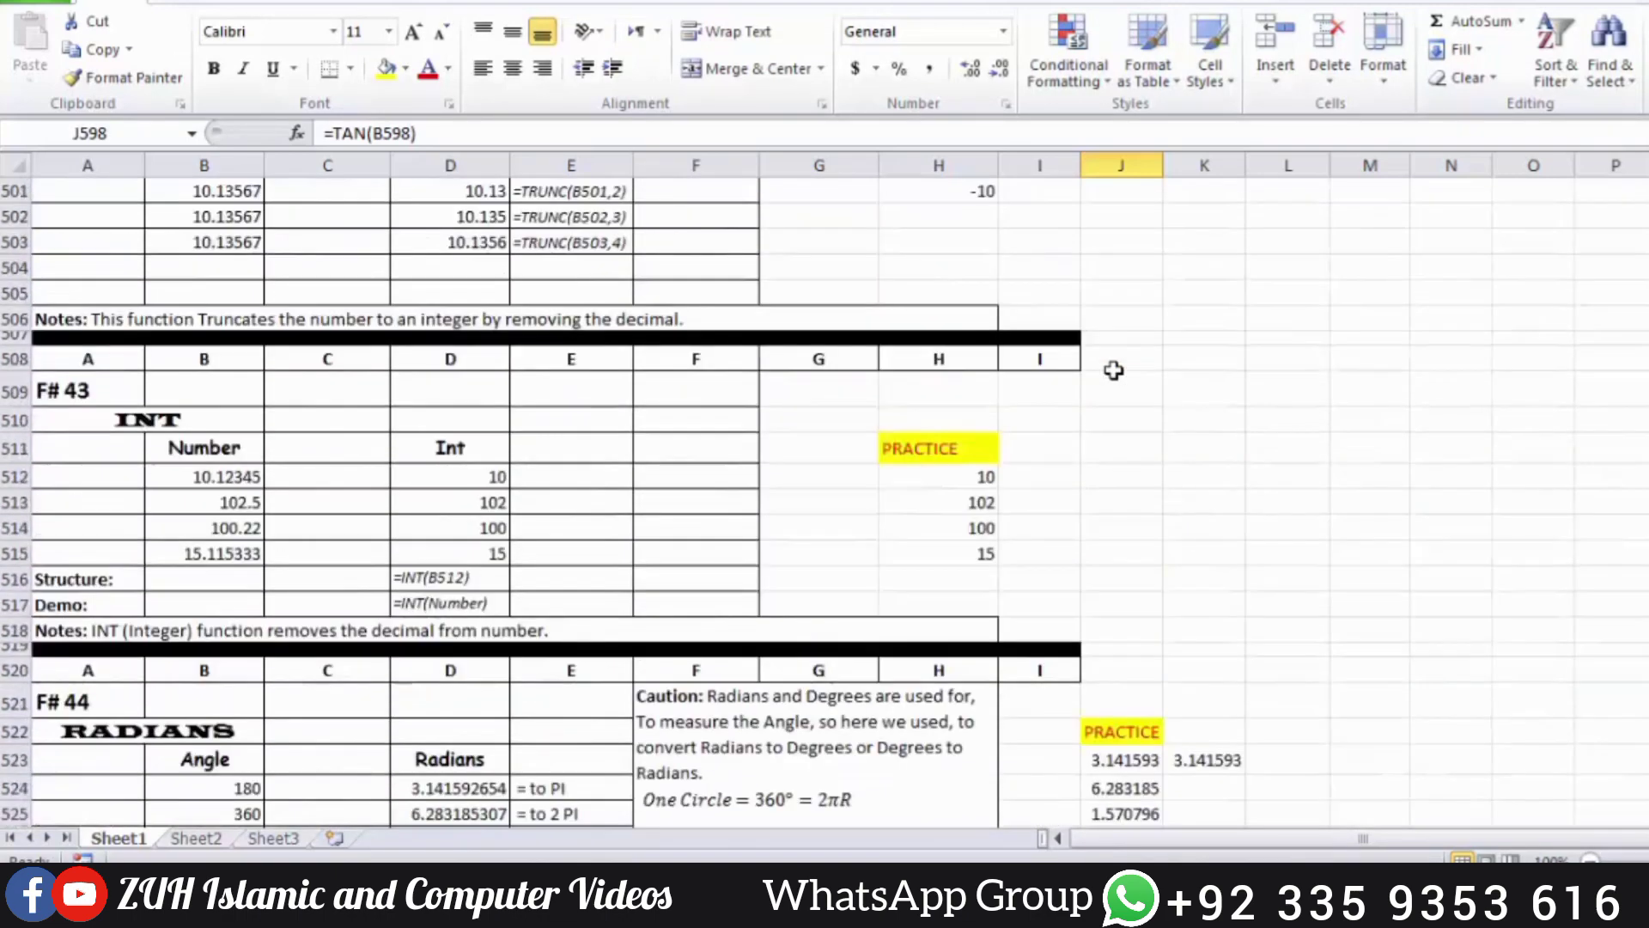
{"action": "scroll", "coordinate": [1114, 371], "scroll_direction": "up", "scroll_amount": 4}
{"action": "scroll", "coordinate": [1111, 367], "scroll_direction": "down", "scroll_amount": 4}
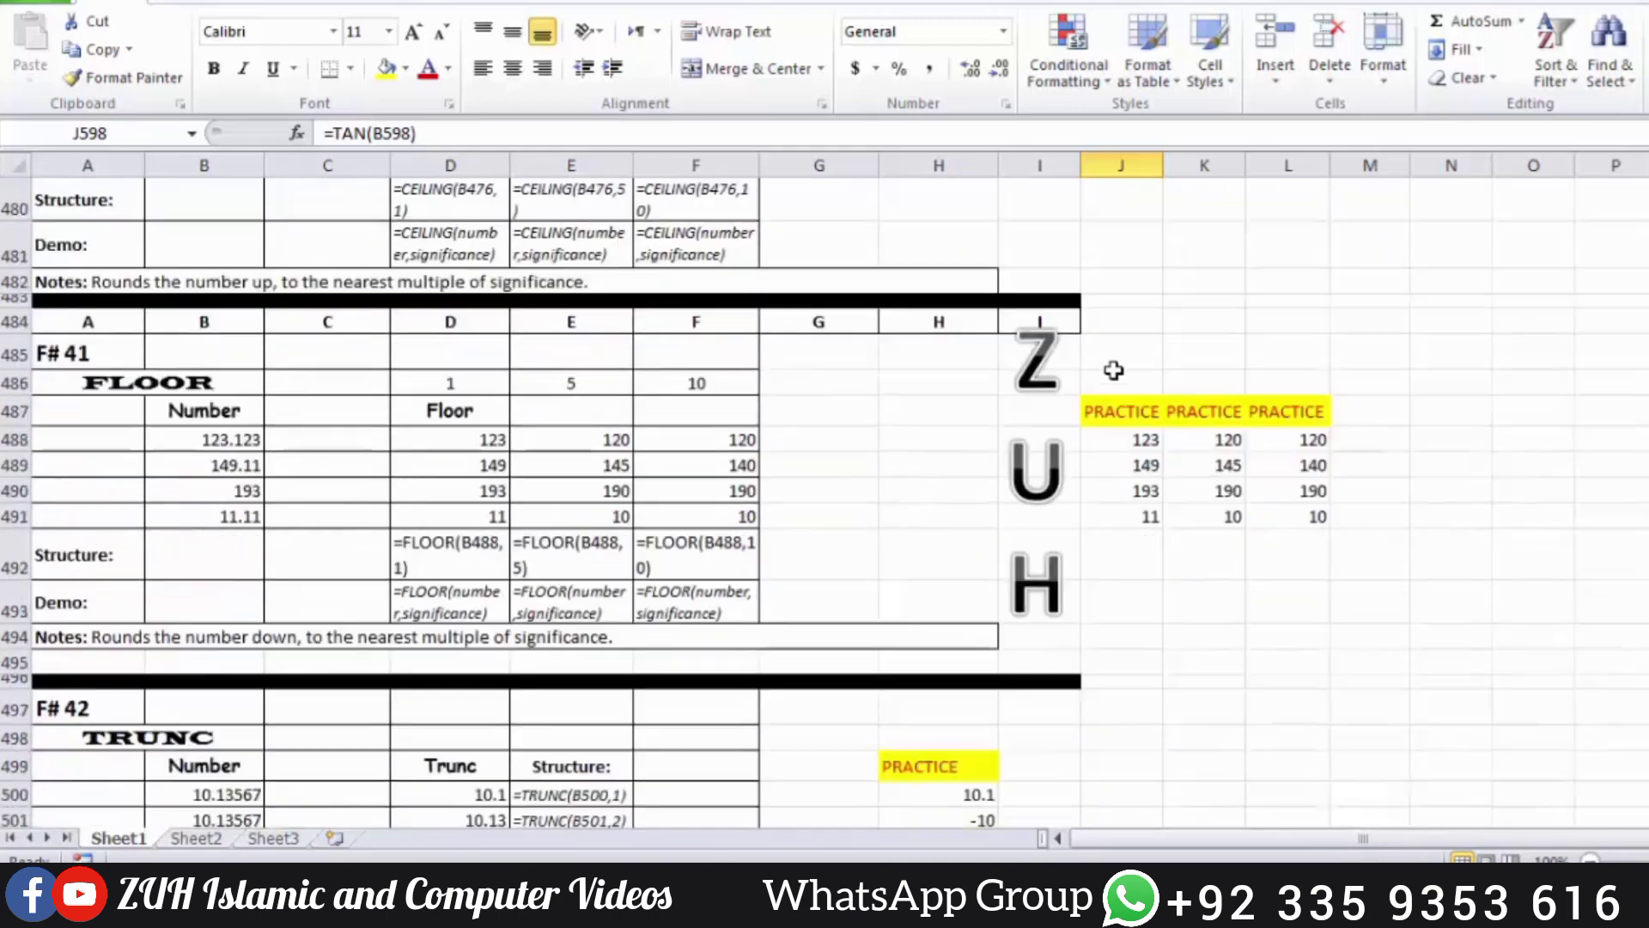
{"action": "left_click", "coordinate": [1404, 333]}
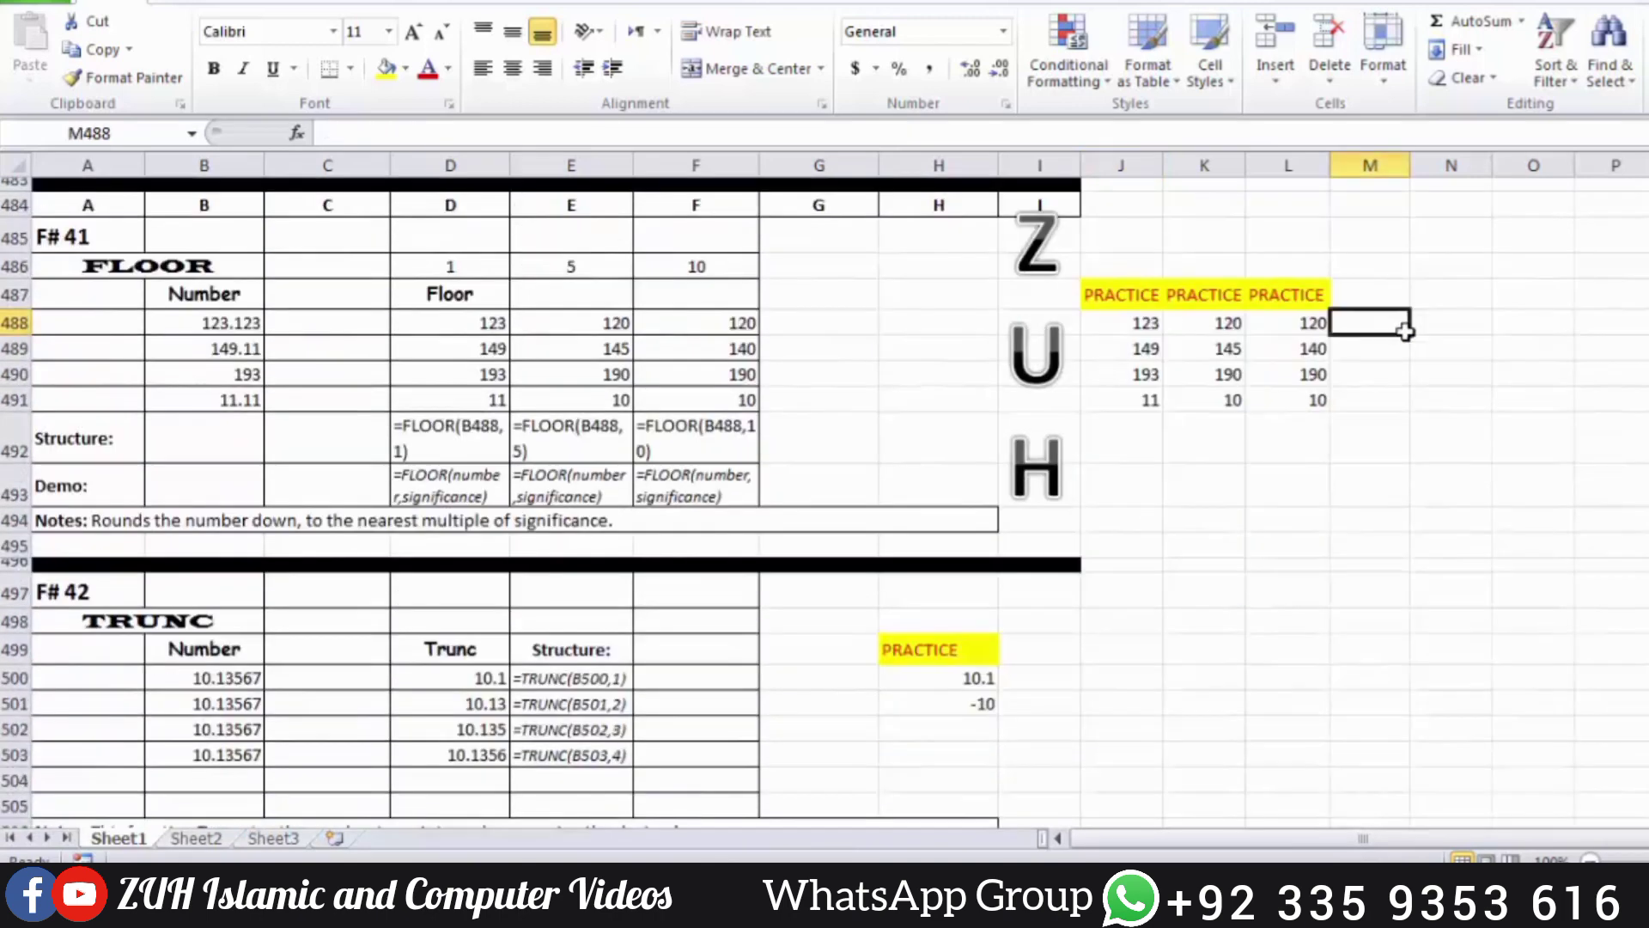